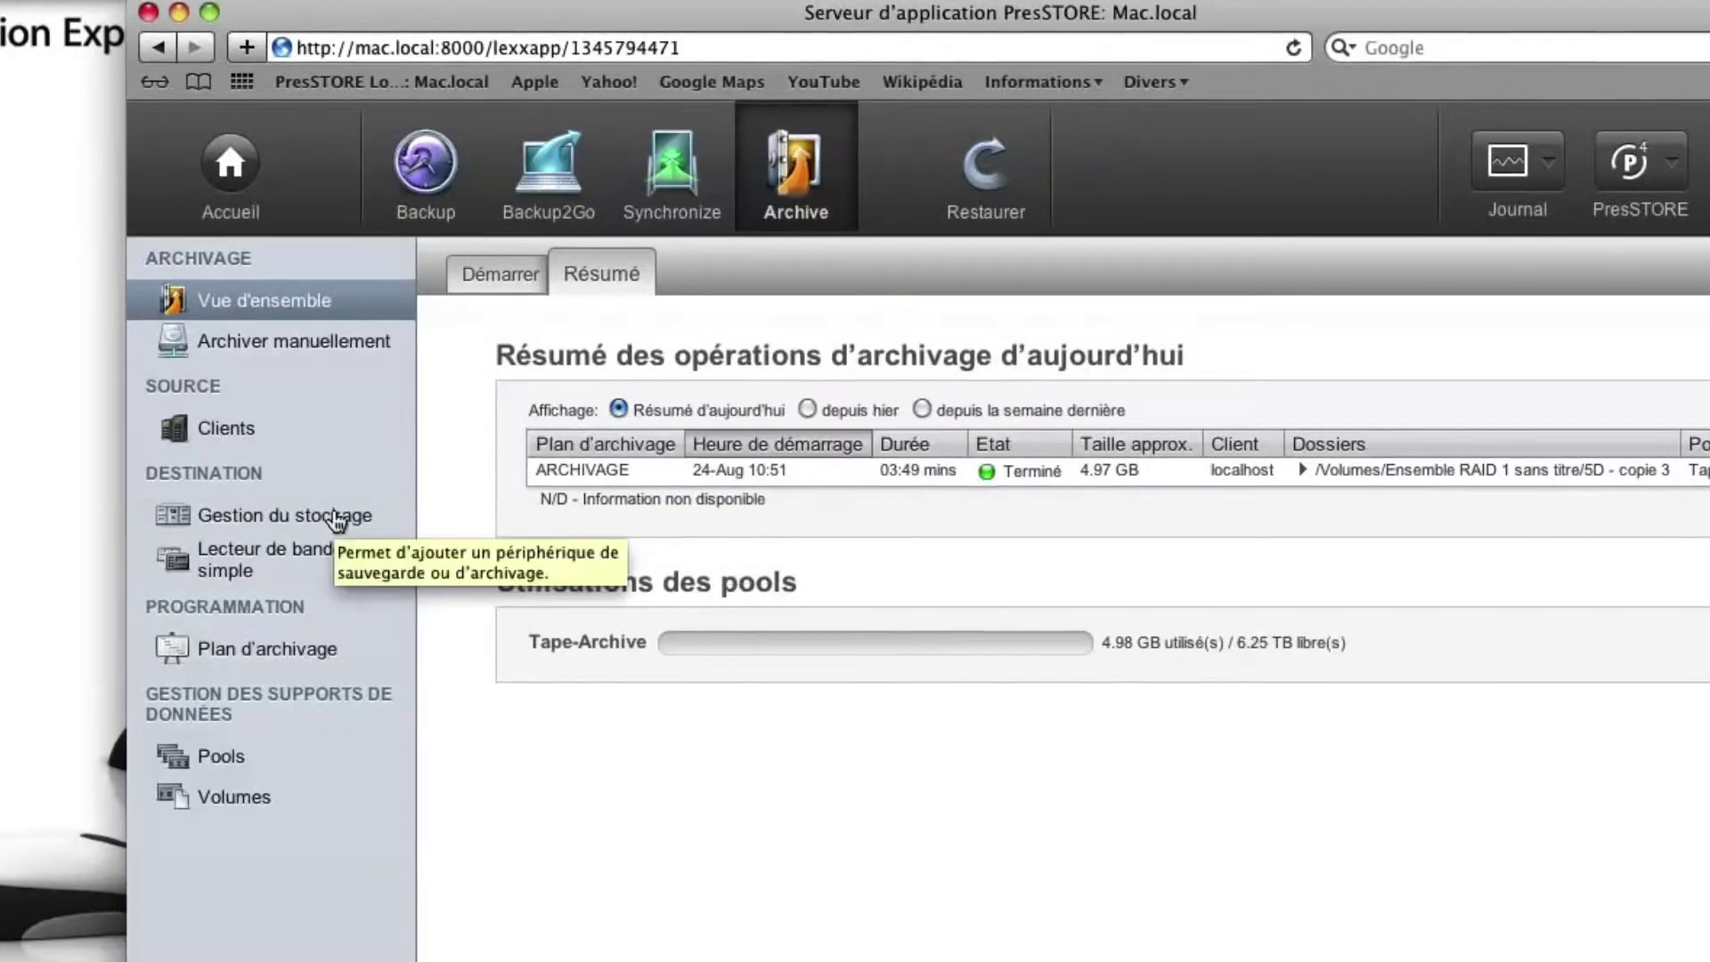
- Review the registered tape library, the tape volumes and the archive pools
{"action": "left_click", "coordinate": [337, 518]}
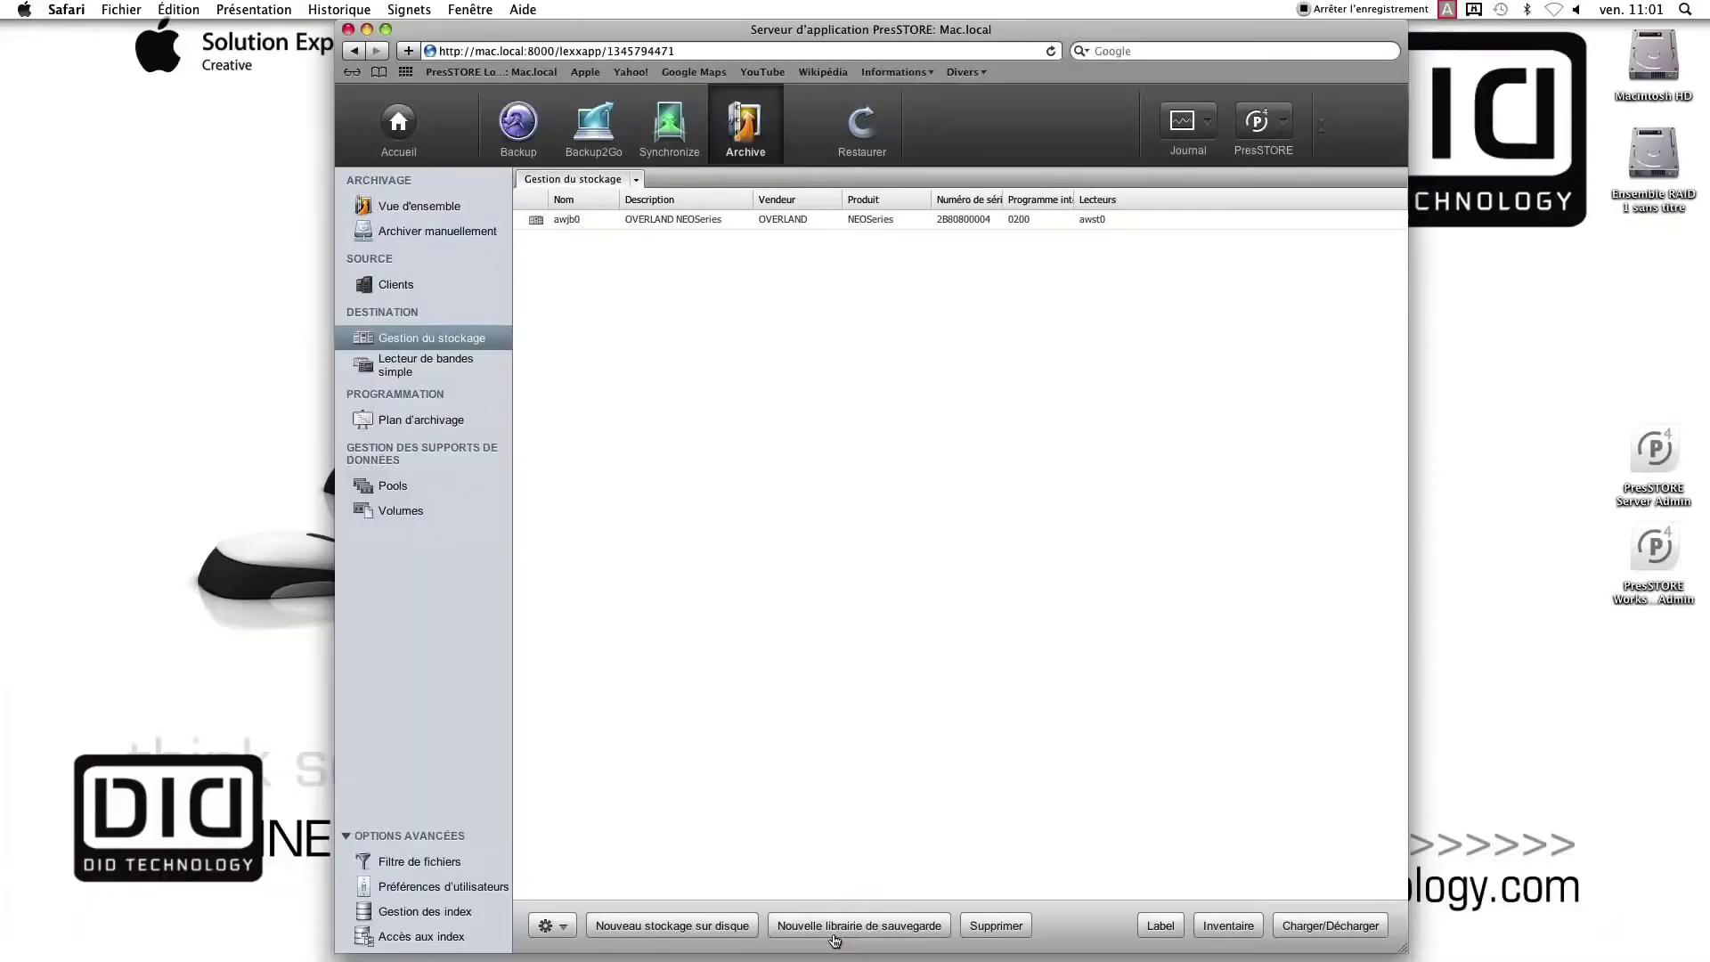
{"action": "left_click", "coordinate": [545, 222]}
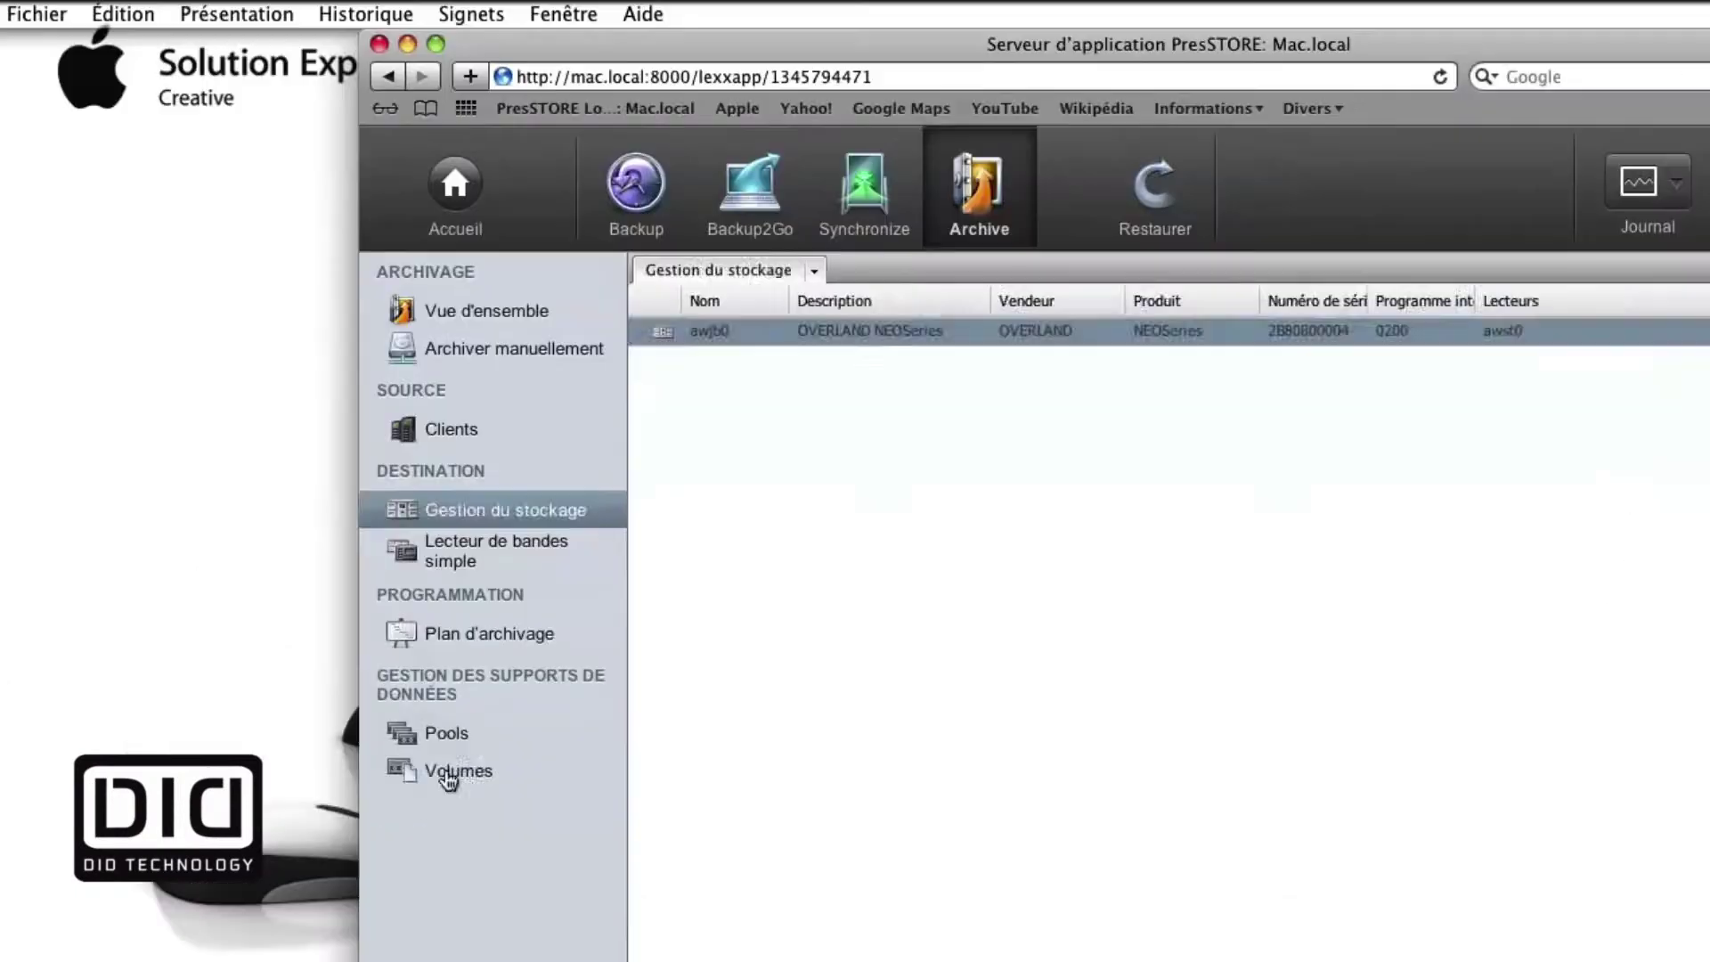
{"action": "left_click", "coordinate": [394, 513]}
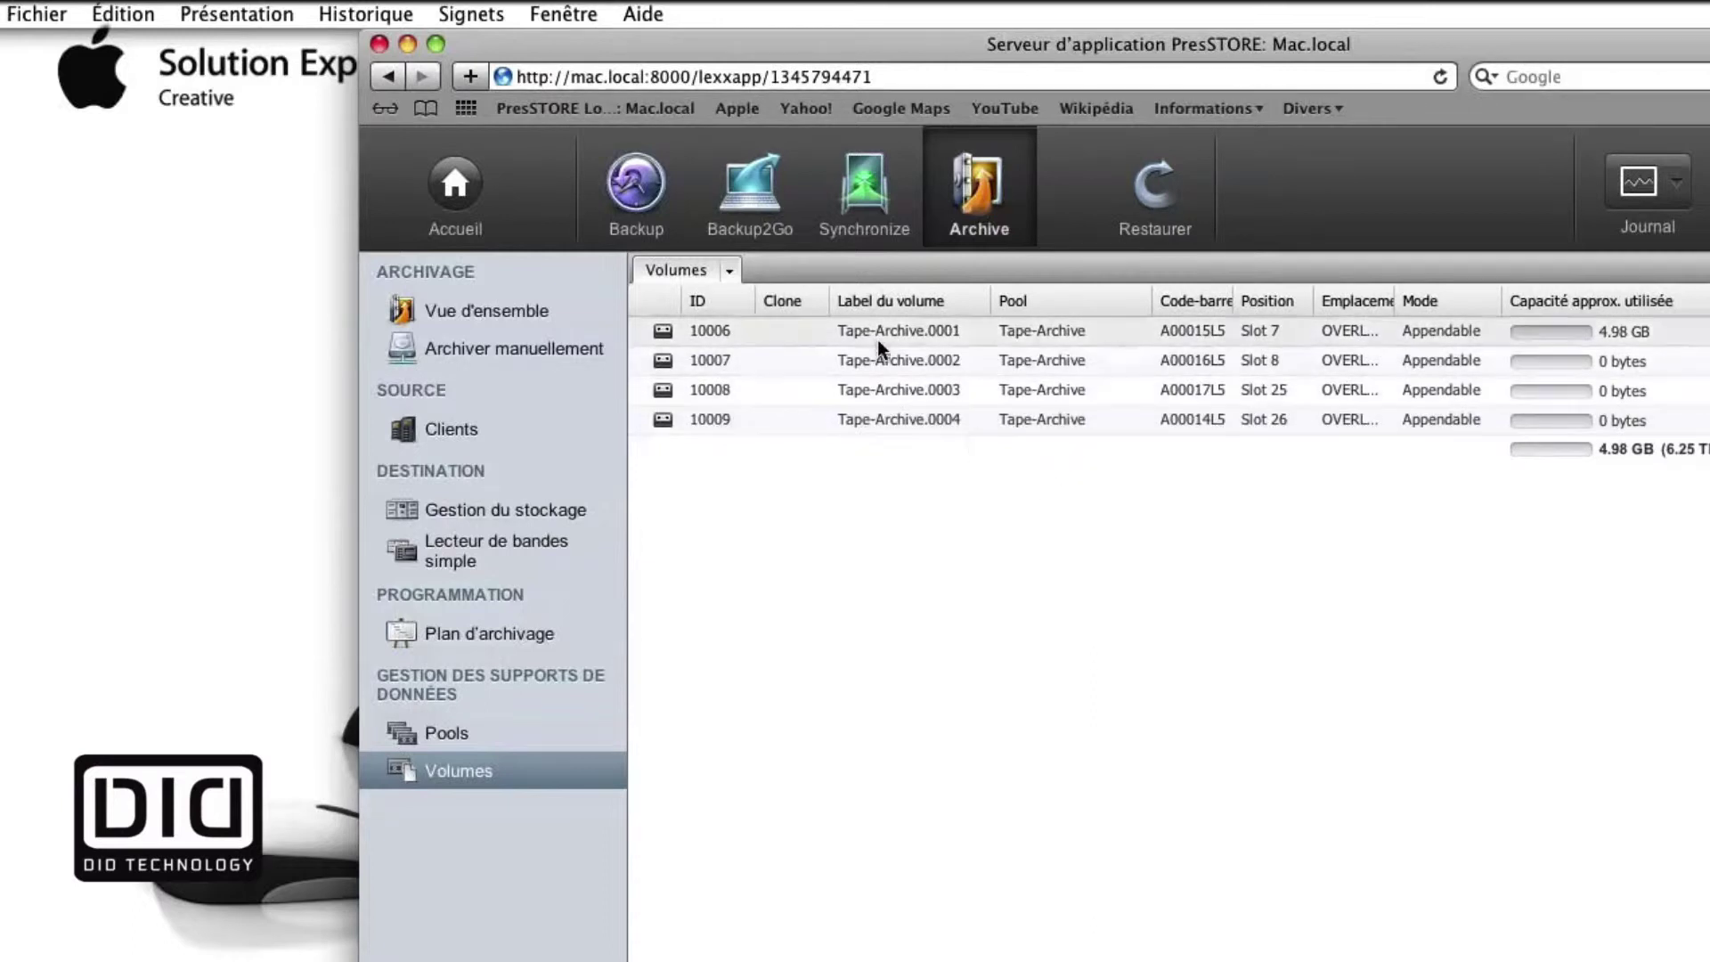
{"action": "left_click", "coordinate": [441, 739]}
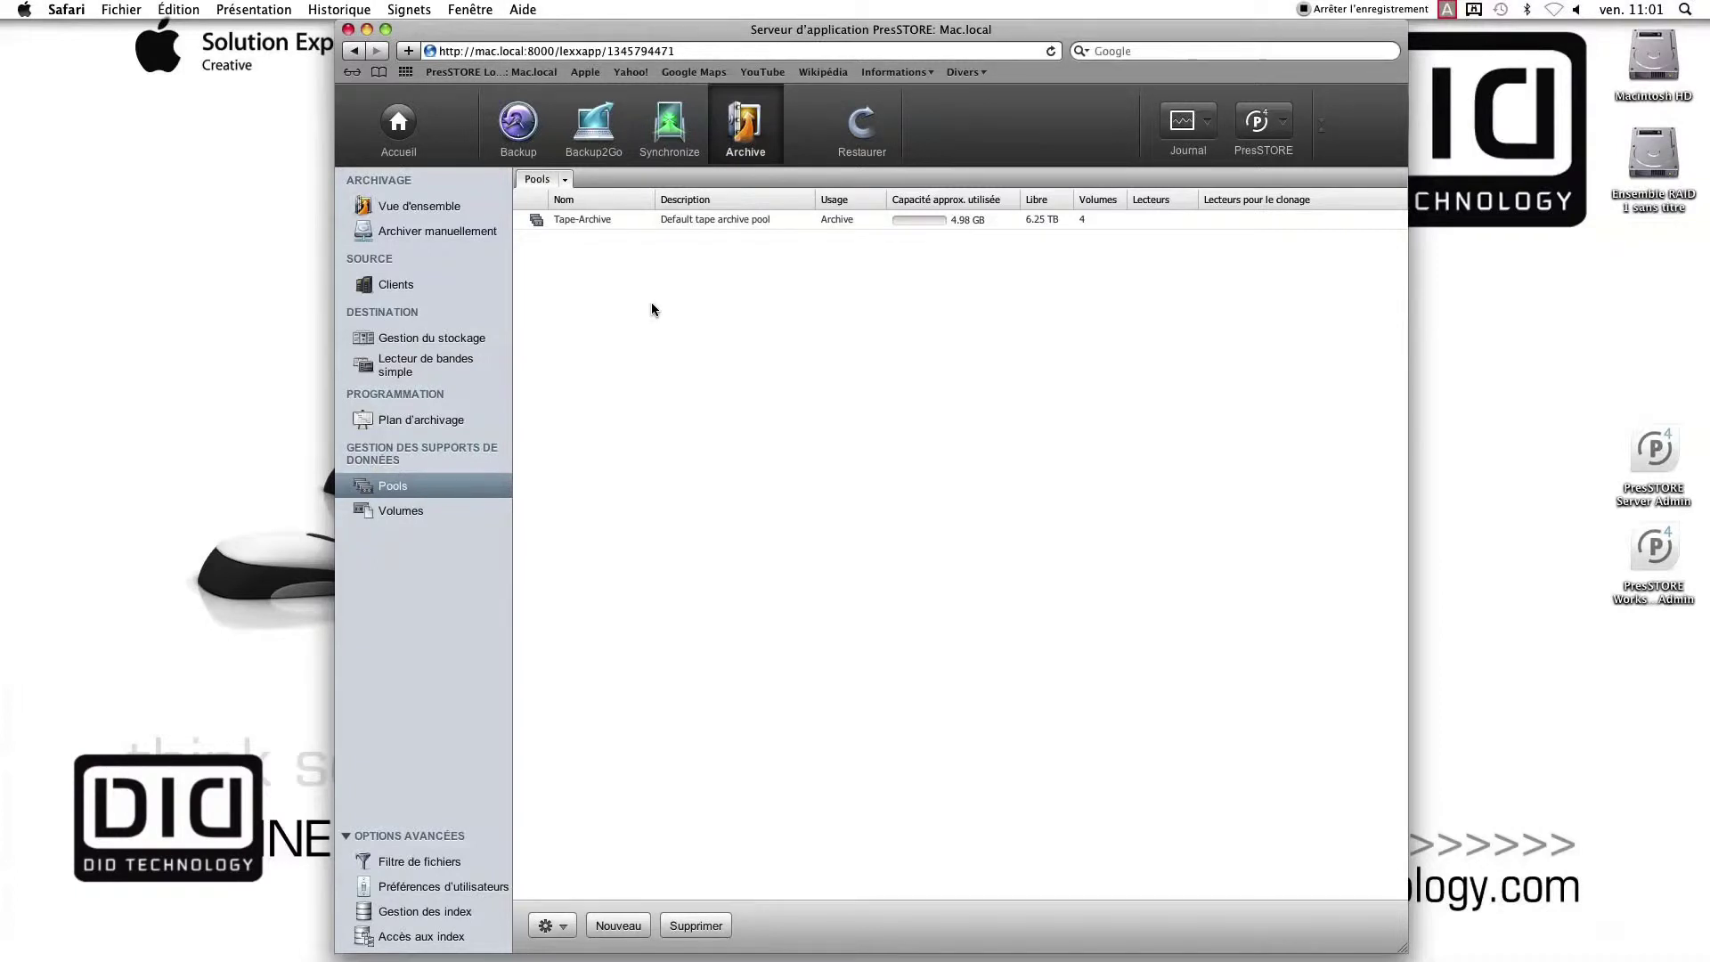
- Open the volume labelling options of library awjb0 and examine its slots and the available pool choices
{"action": "left_click", "coordinate": [431, 338]}
{"action": "right_click", "coordinate": [587, 223]}
{"action": "left_click", "coordinate": [771, 233]}
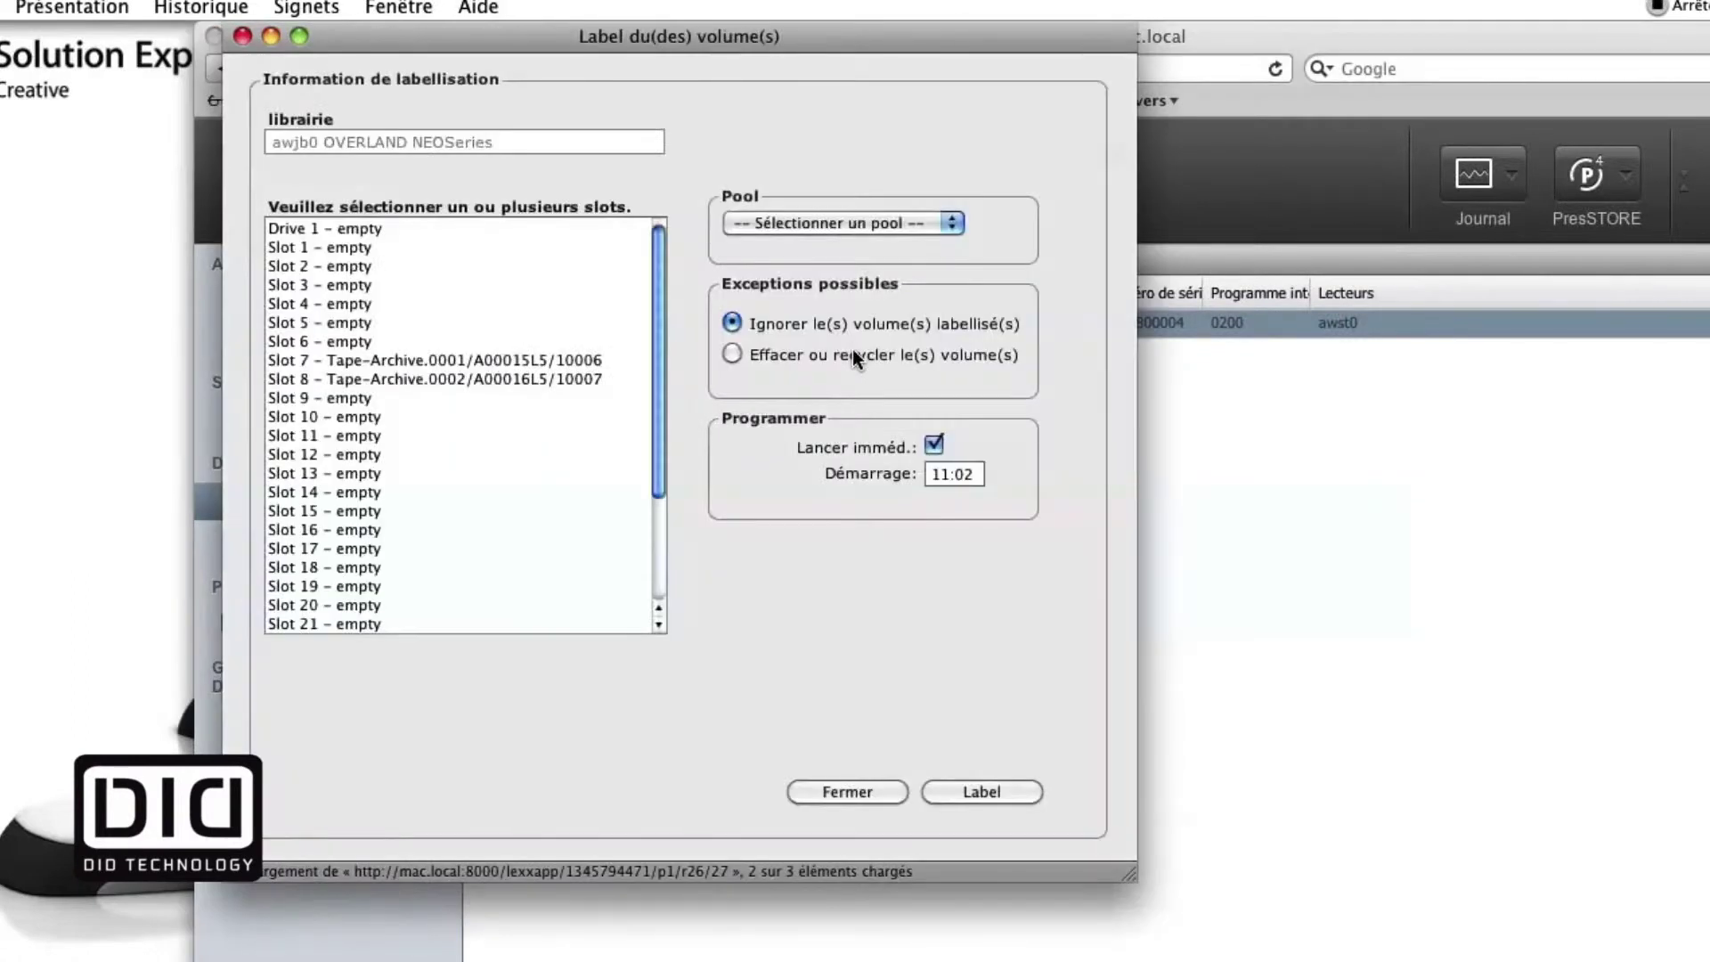
{"action": "left_click", "coordinate": [657, 339]}
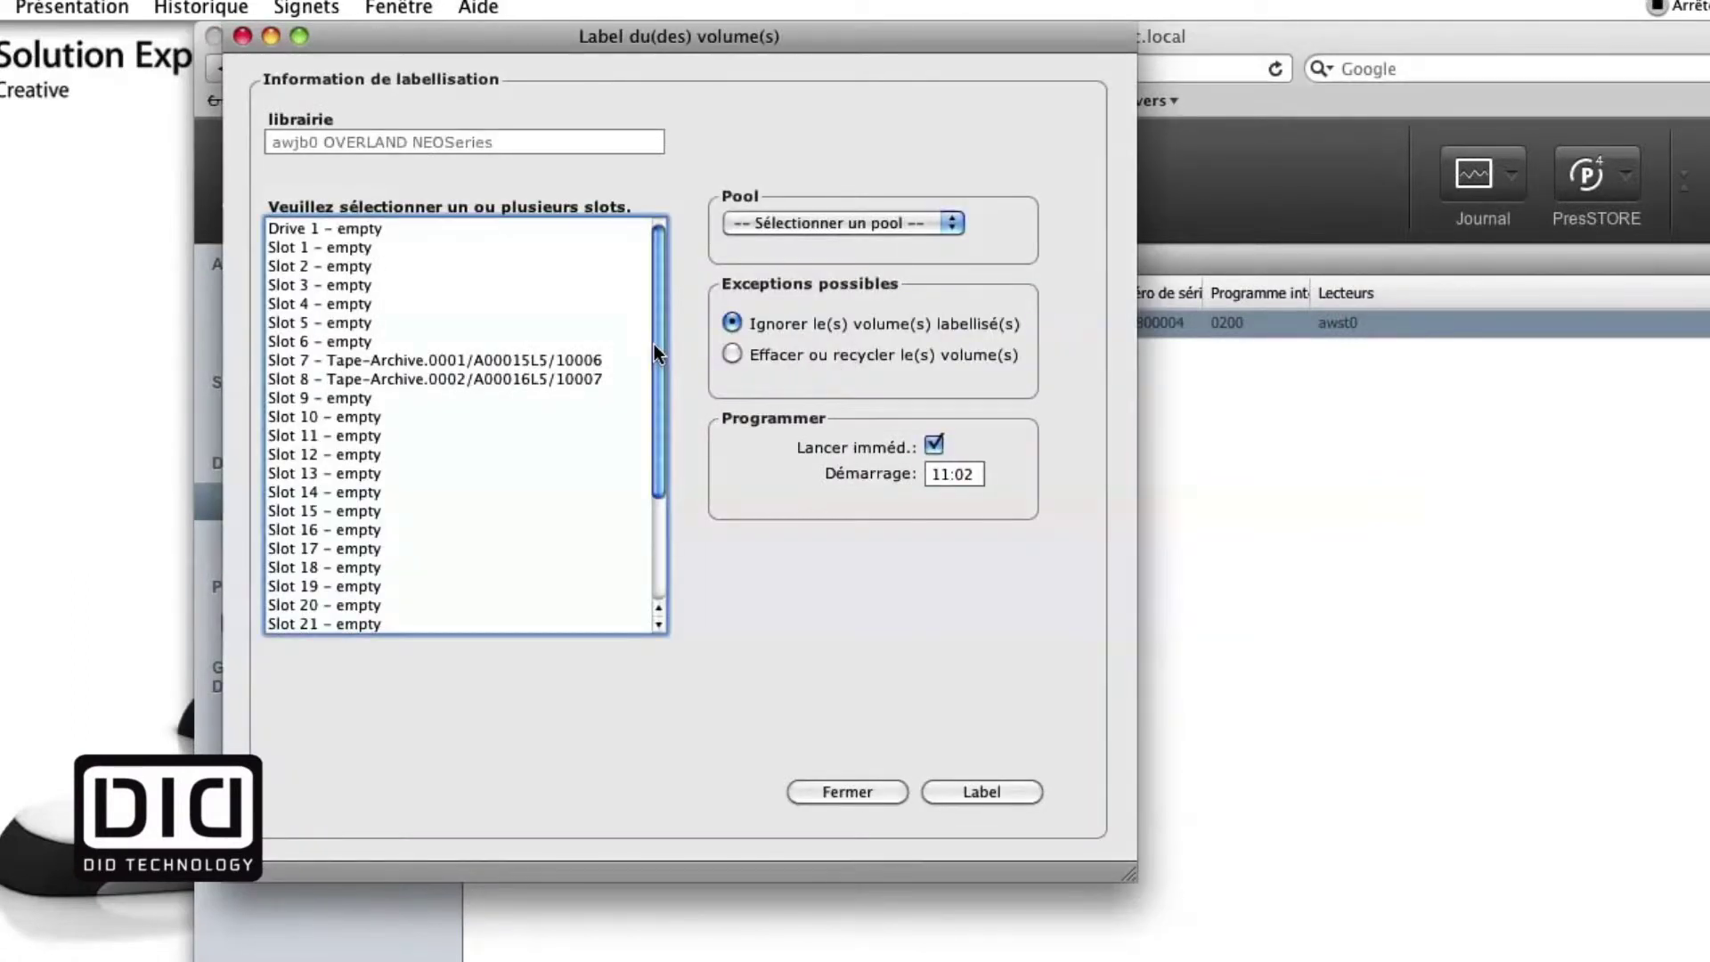
{"action": "left_click_drag", "start_coordinate": [659, 354], "coordinate": [660, 465]}
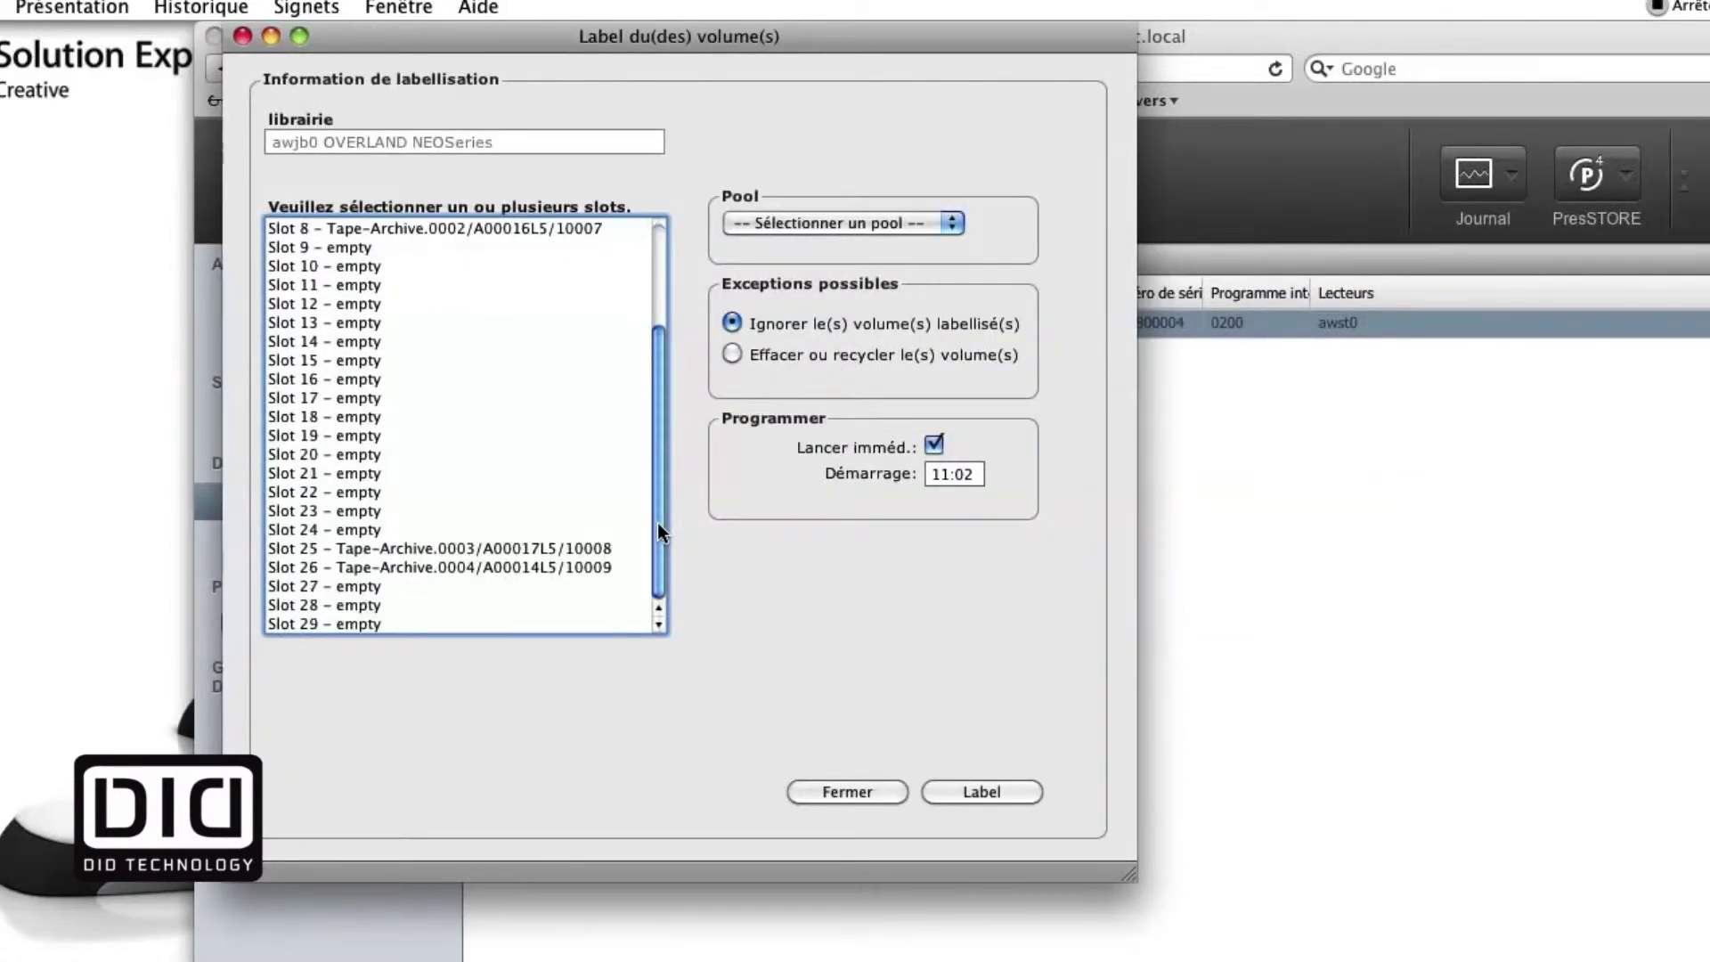
{"action": "left_click", "coordinate": [602, 548]}
{"action": "left_click", "coordinate": [607, 567]}
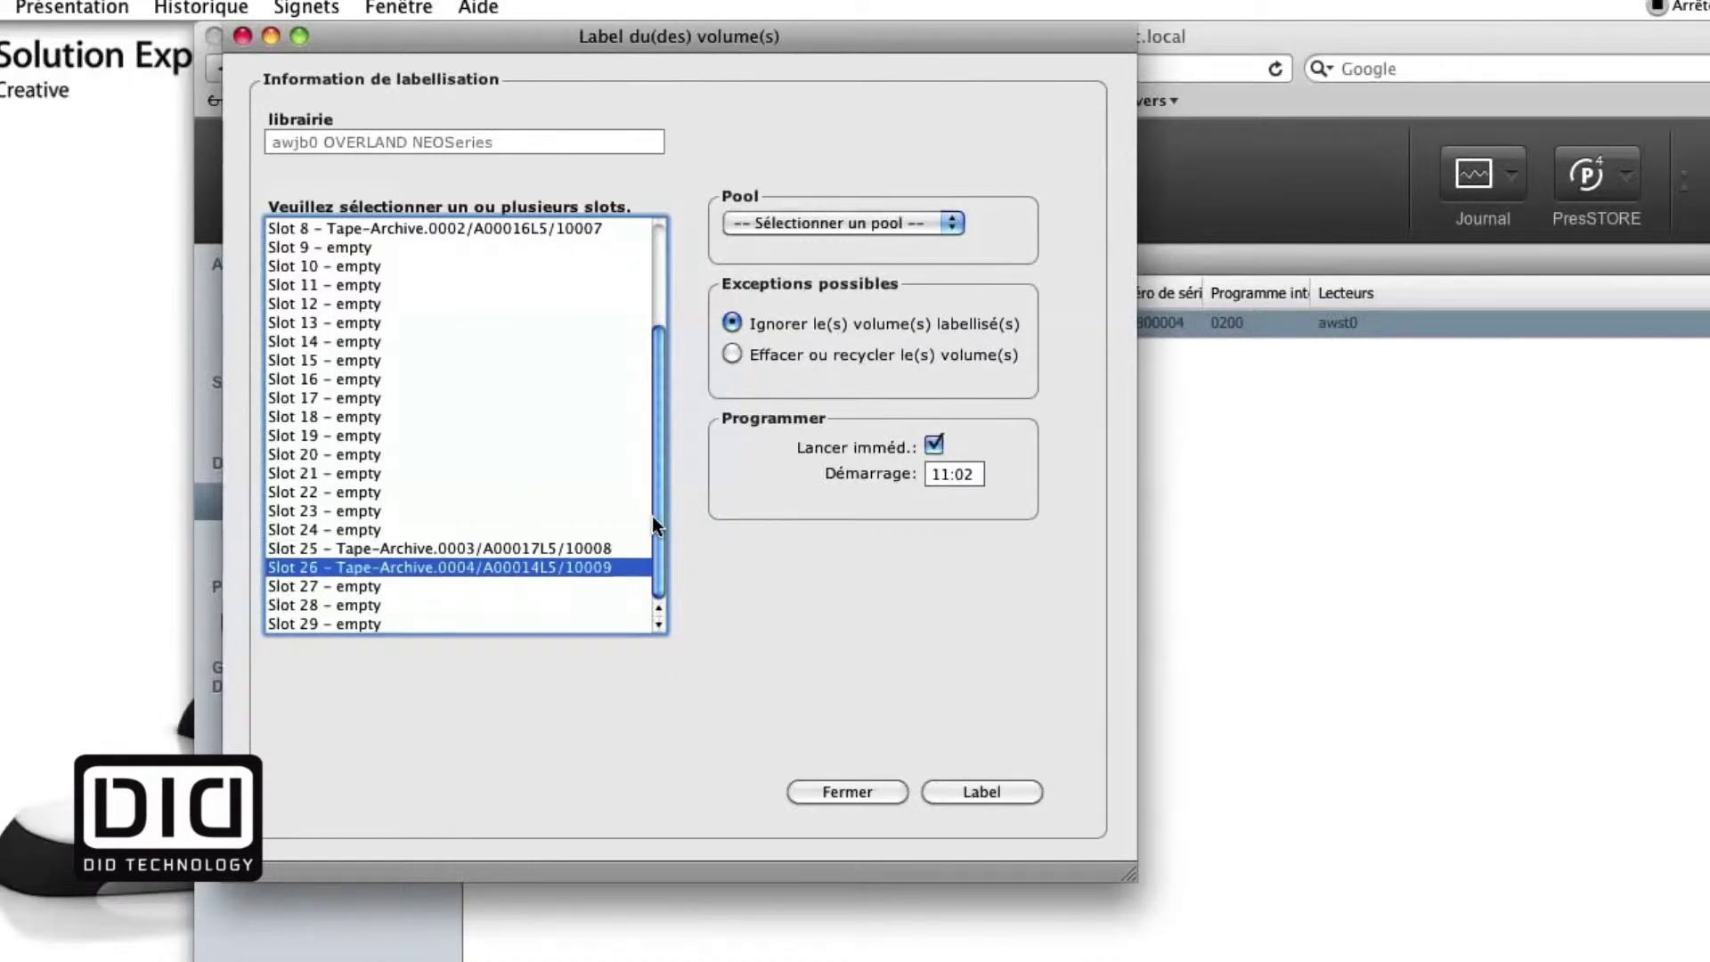
{"action": "scroll", "coordinate": [652, 524], "scroll_direction": "up", "scroll_amount": 3}
{"action": "left_click", "coordinate": [561, 360]}
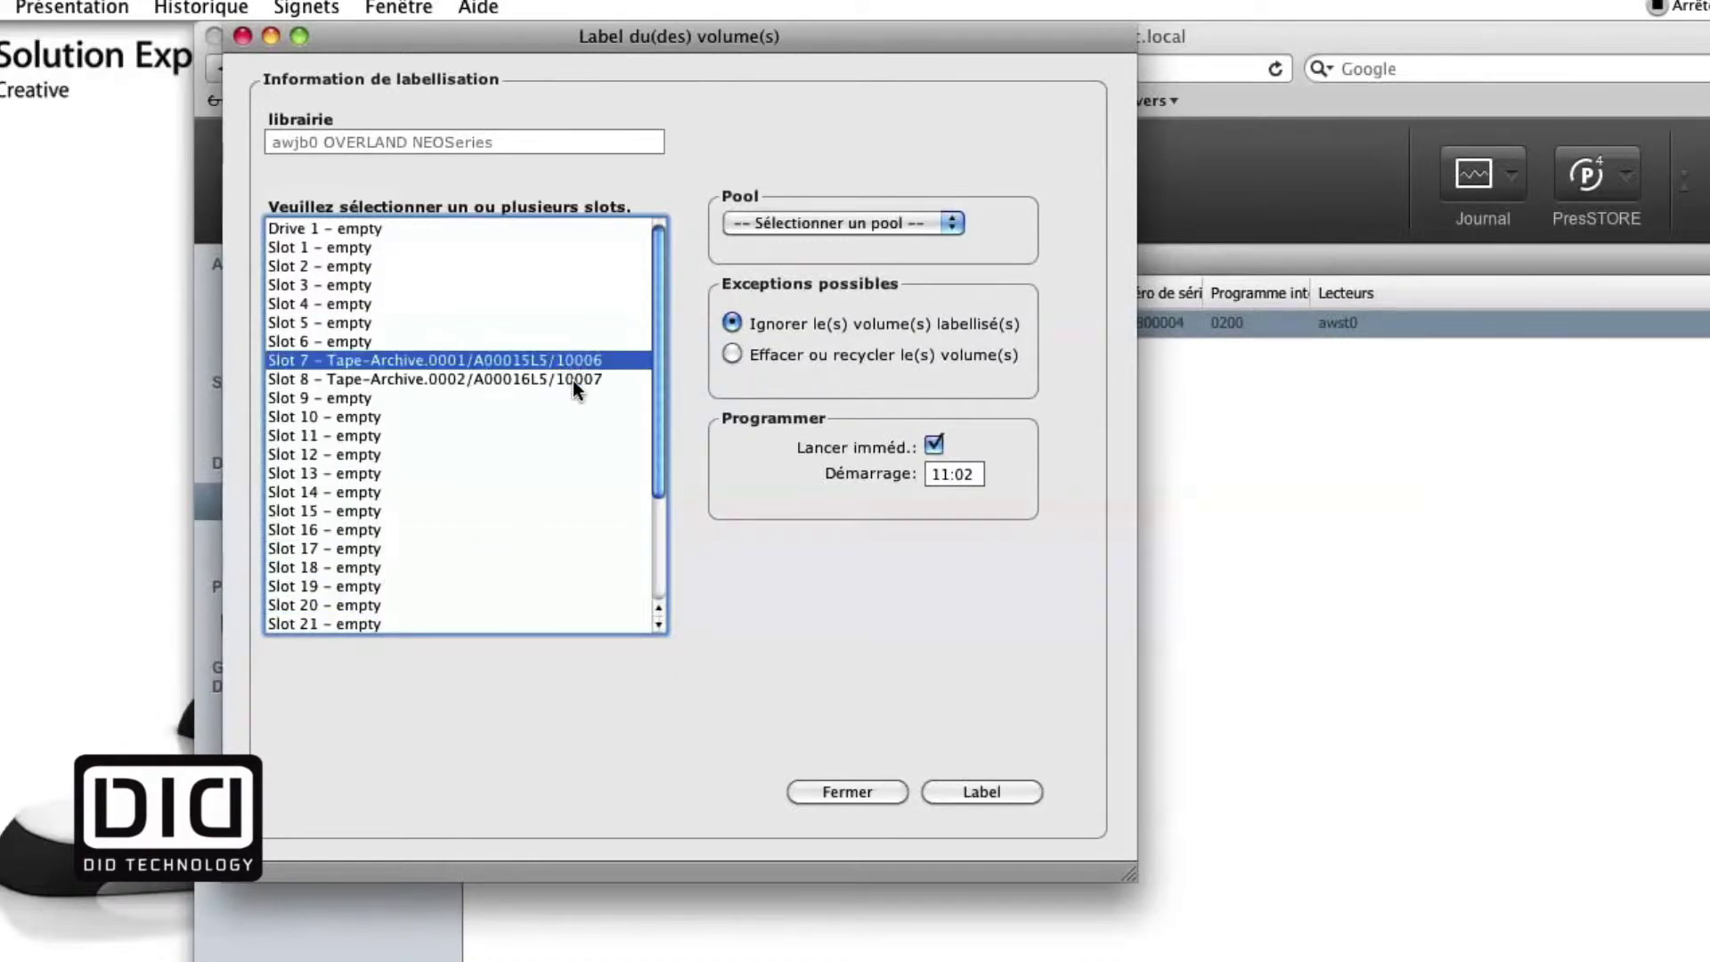
{"action": "left_click", "coordinate": [574, 382]}
{"action": "left_click", "coordinate": [846, 221]}
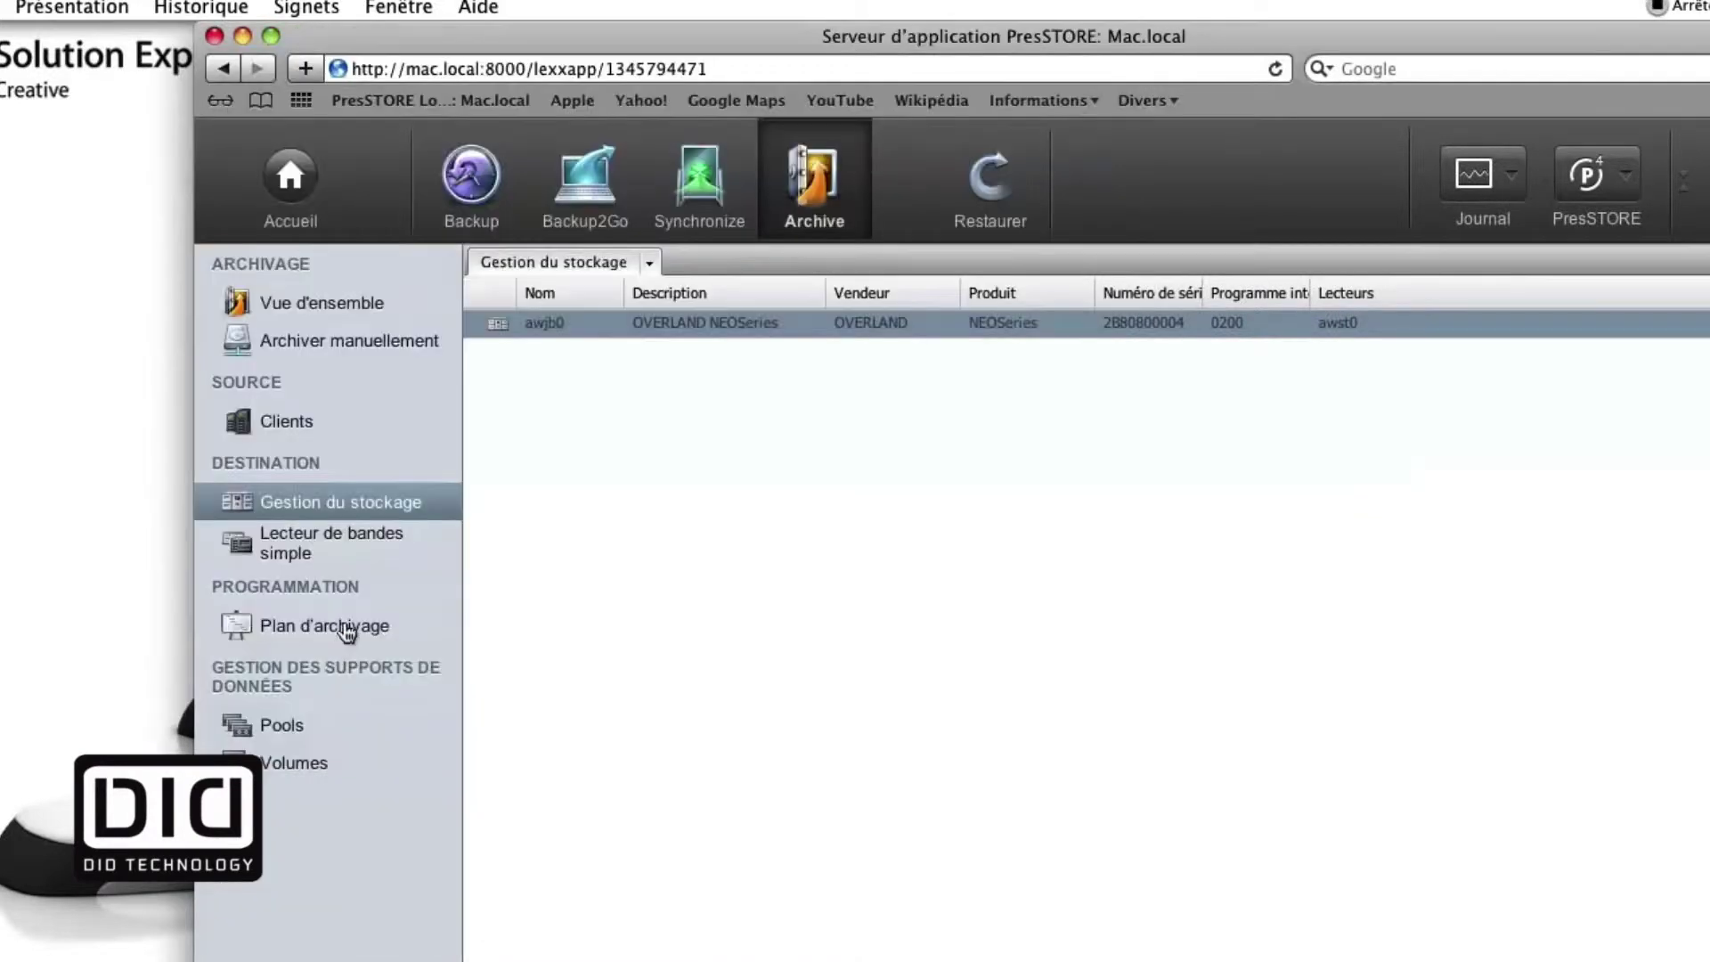
- Open archive plan 10002 and review its general settings, including the target pool choices
{"action": "left_click", "coordinate": [361, 632]}
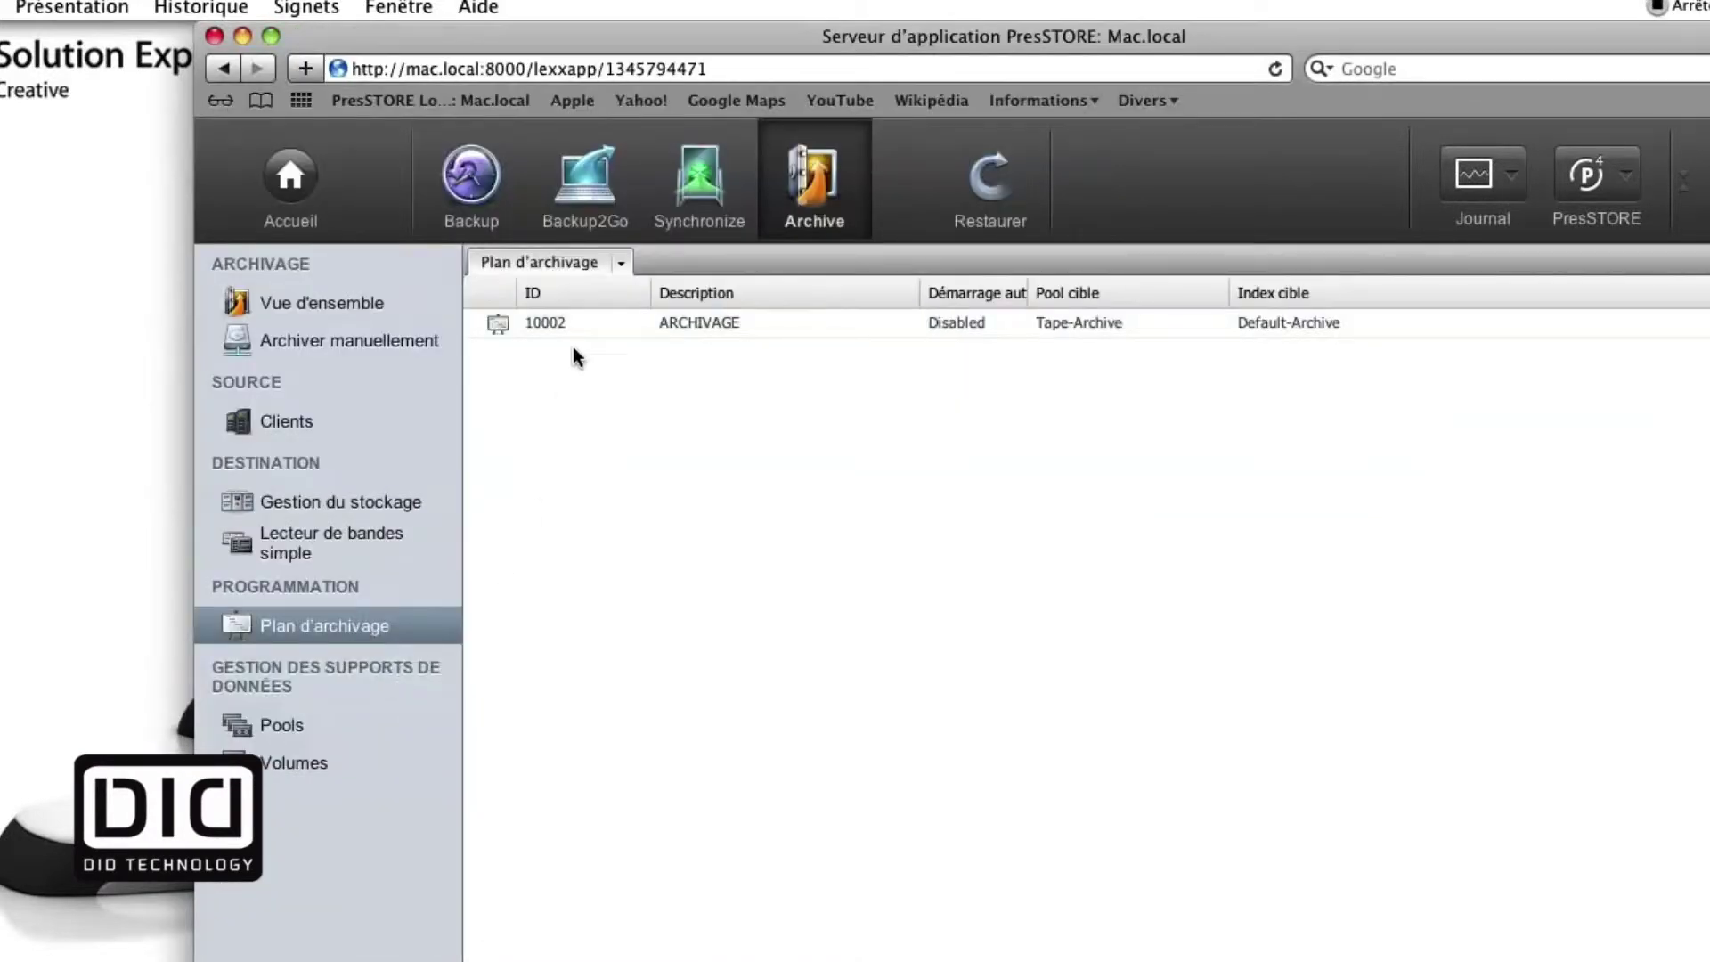
{"action": "left_click", "coordinate": [541, 324]}
{"action": "double_click", "coordinate": [542, 322]}
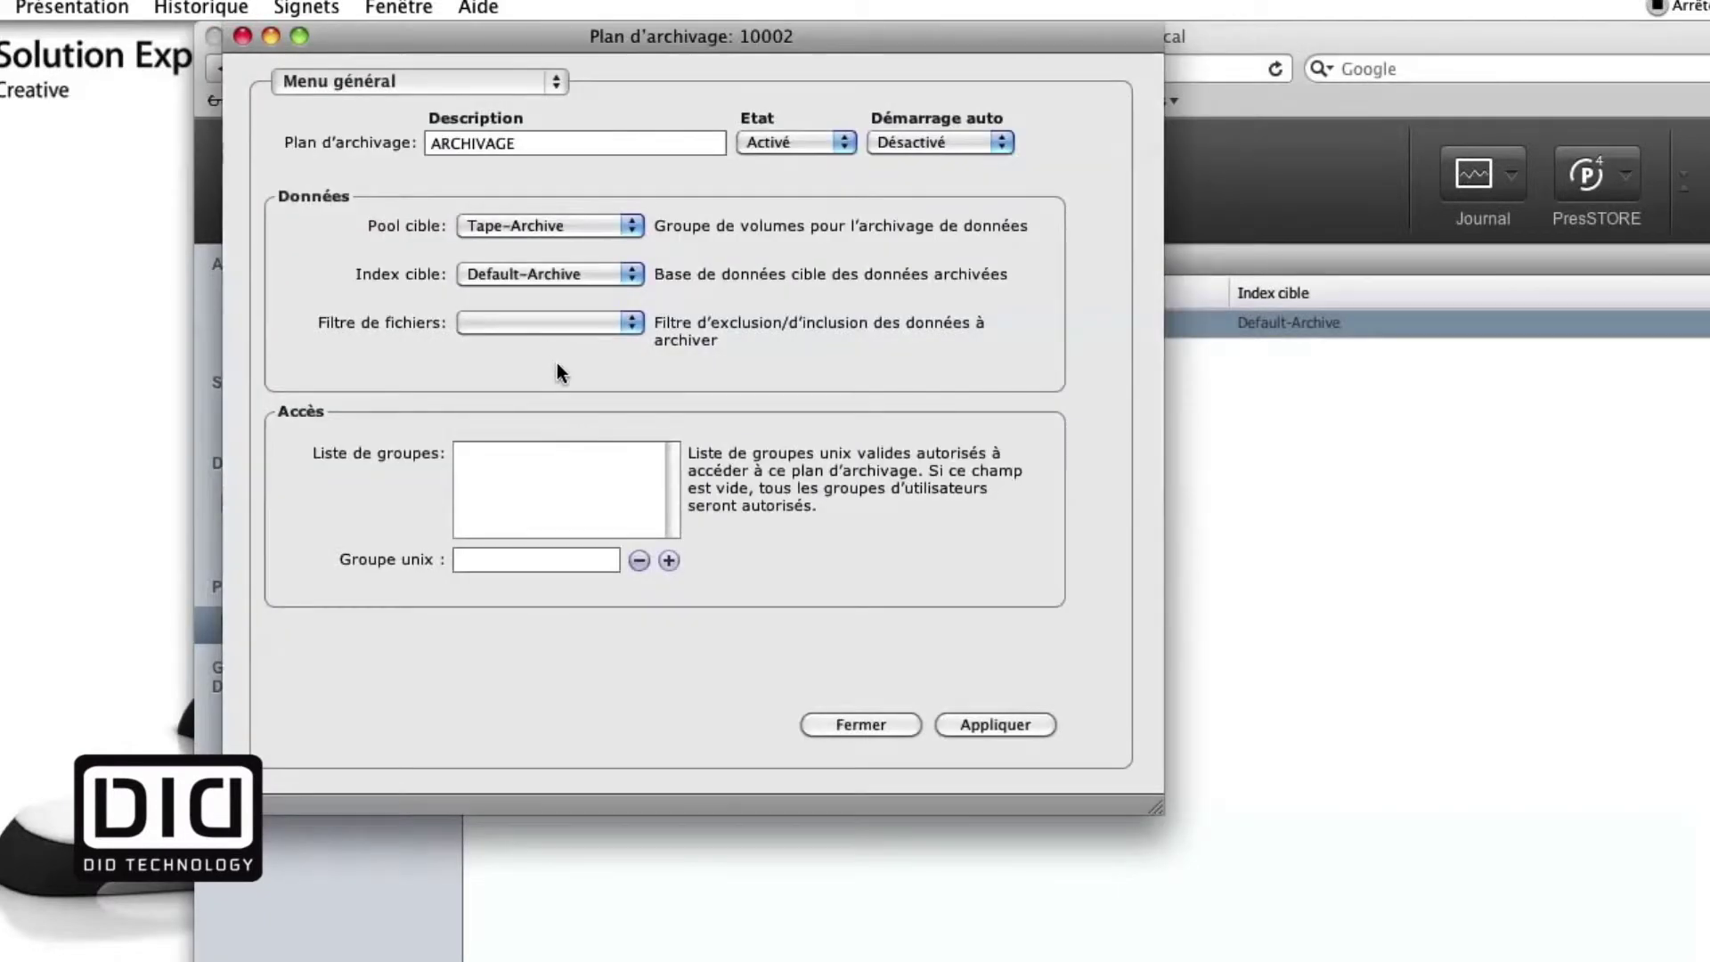
{"action": "double_click", "coordinate": [550, 144]}
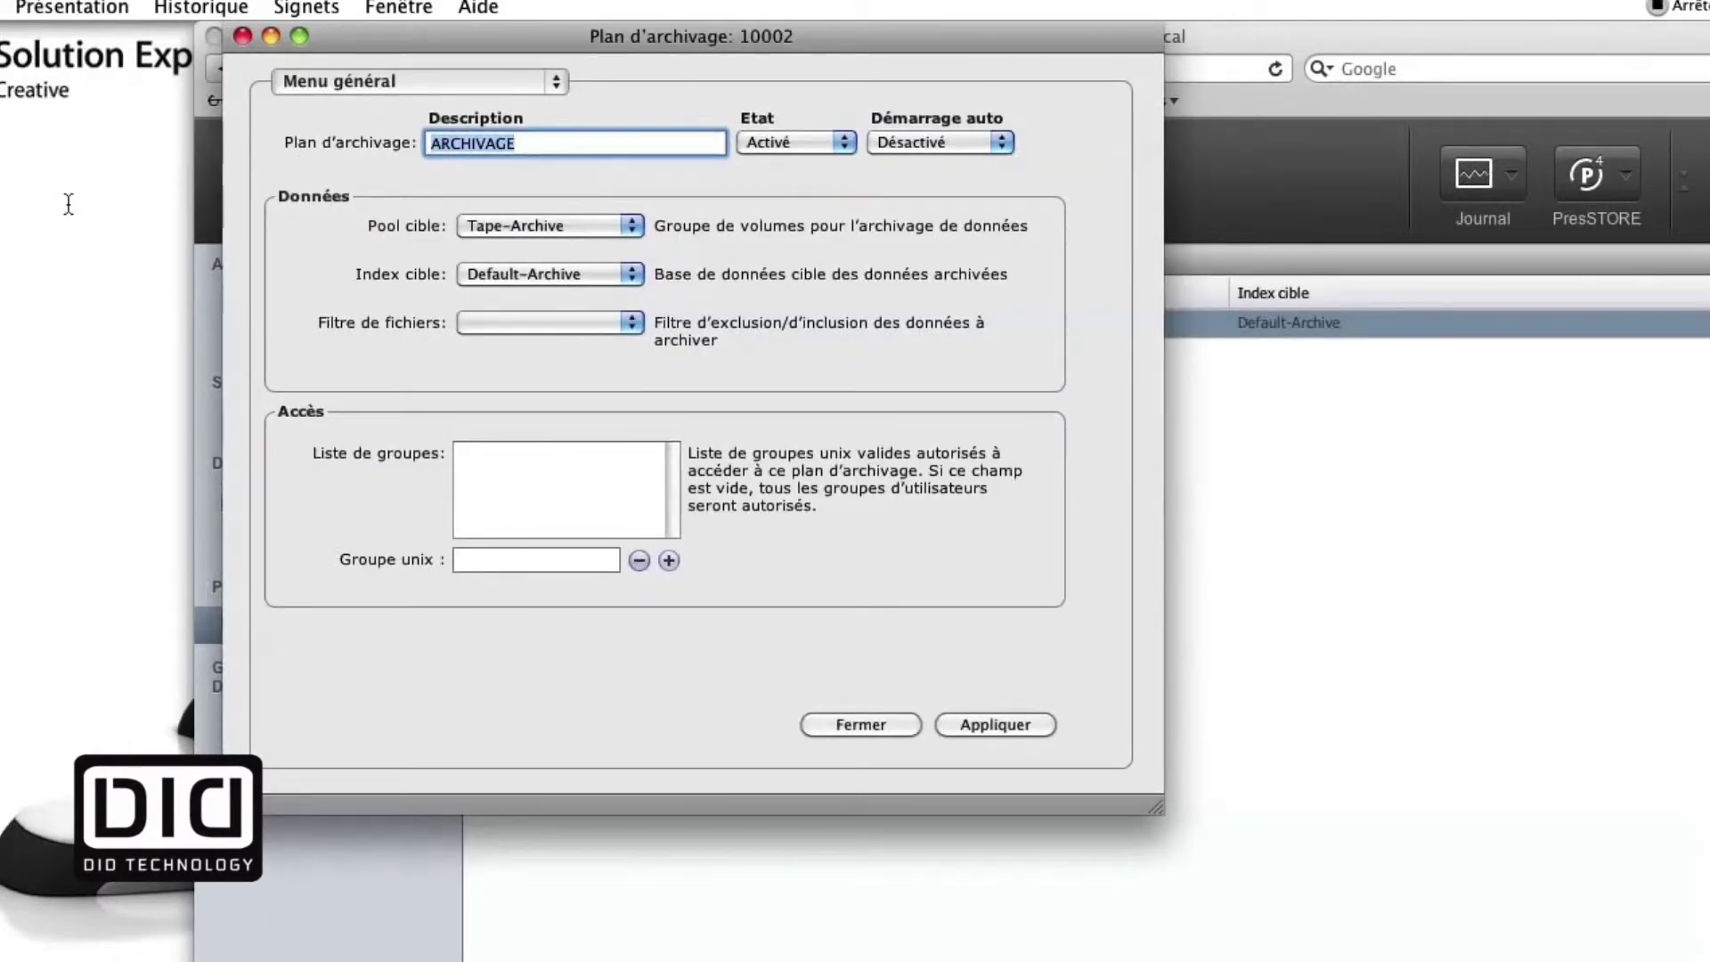
{"action": "left_click", "coordinate": [629, 228]}
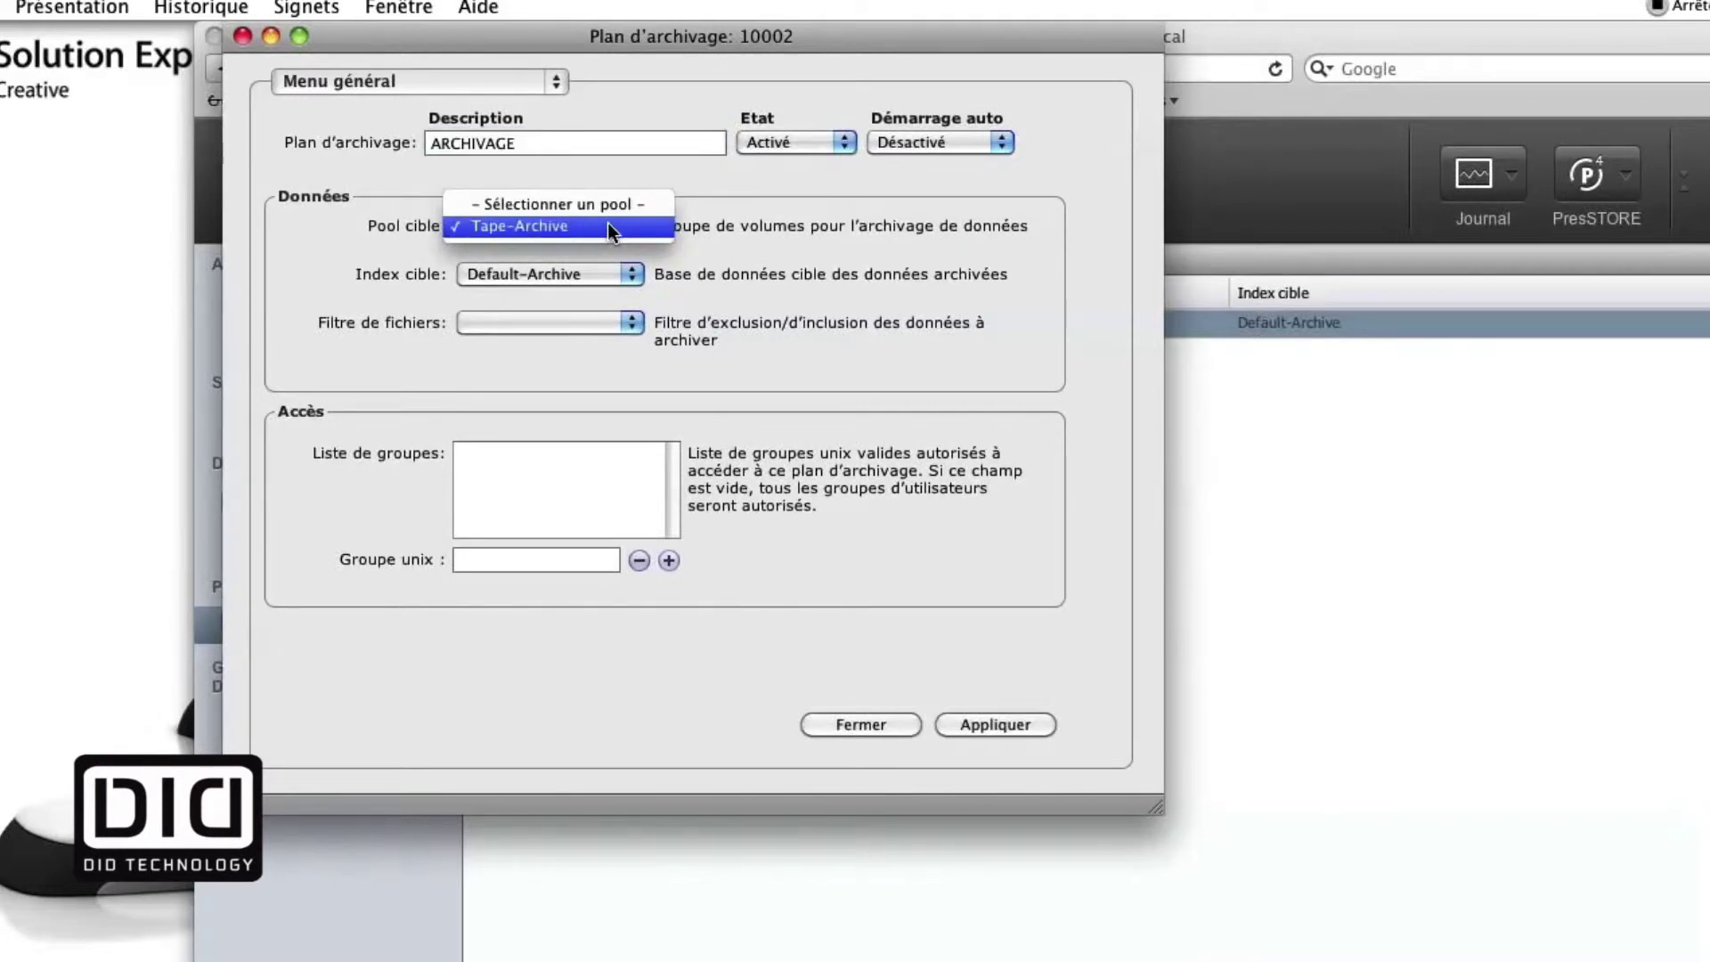
{"action": "left_click", "coordinate": [830, 237]}
{"action": "left_click", "coordinate": [513, 70]}
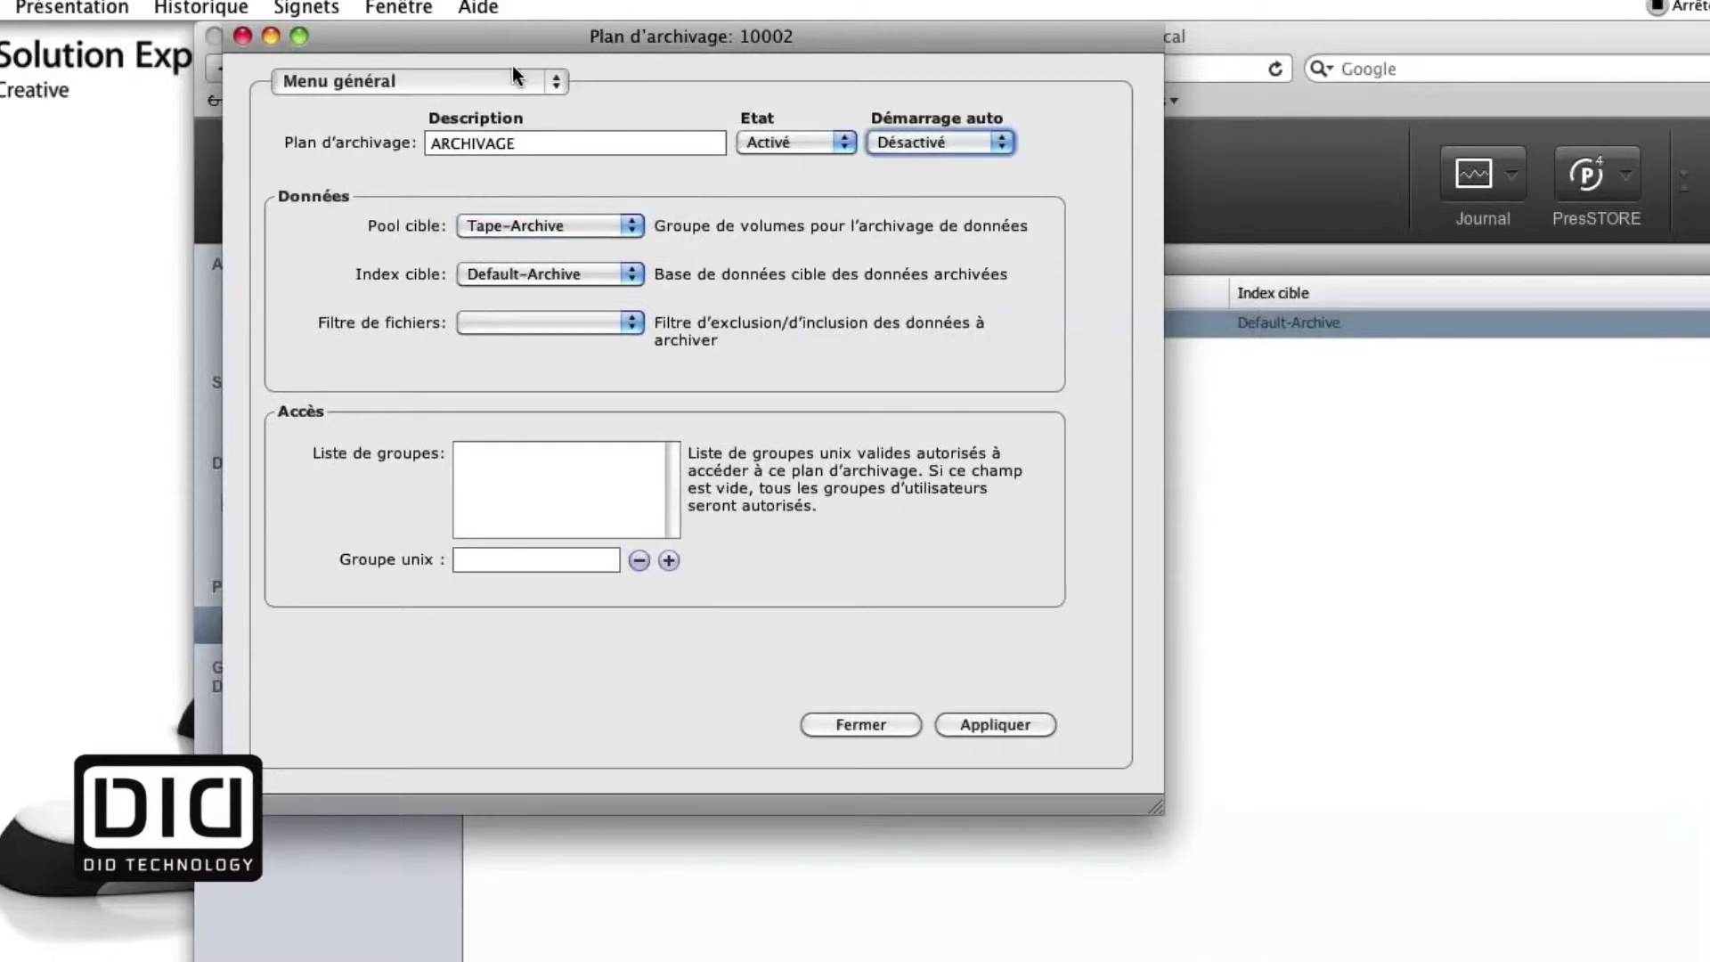
- Review the plan's automatic archiving settings, browse localhost's folders for a possible source, and close the plan without changes
{"action": "left_click", "coordinate": [513, 72]}
{"action": "left_click", "coordinate": [500, 131]}
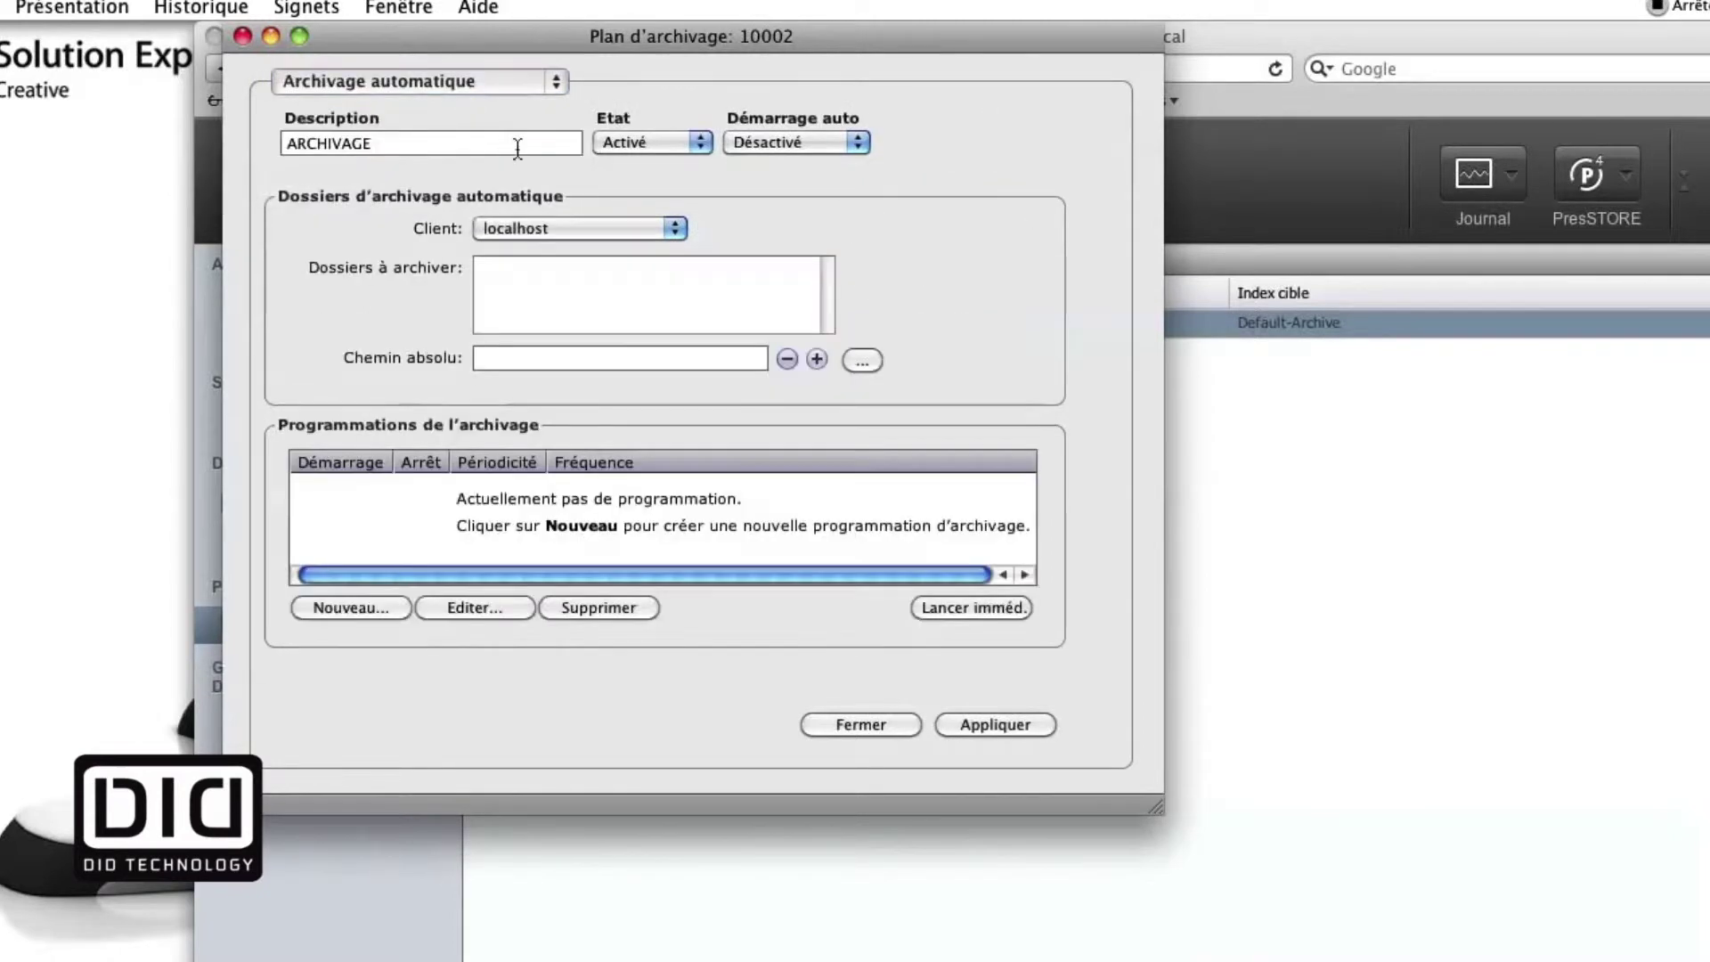
{"action": "left_click", "coordinate": [812, 297]}
{"action": "left_click", "coordinate": [861, 360]}
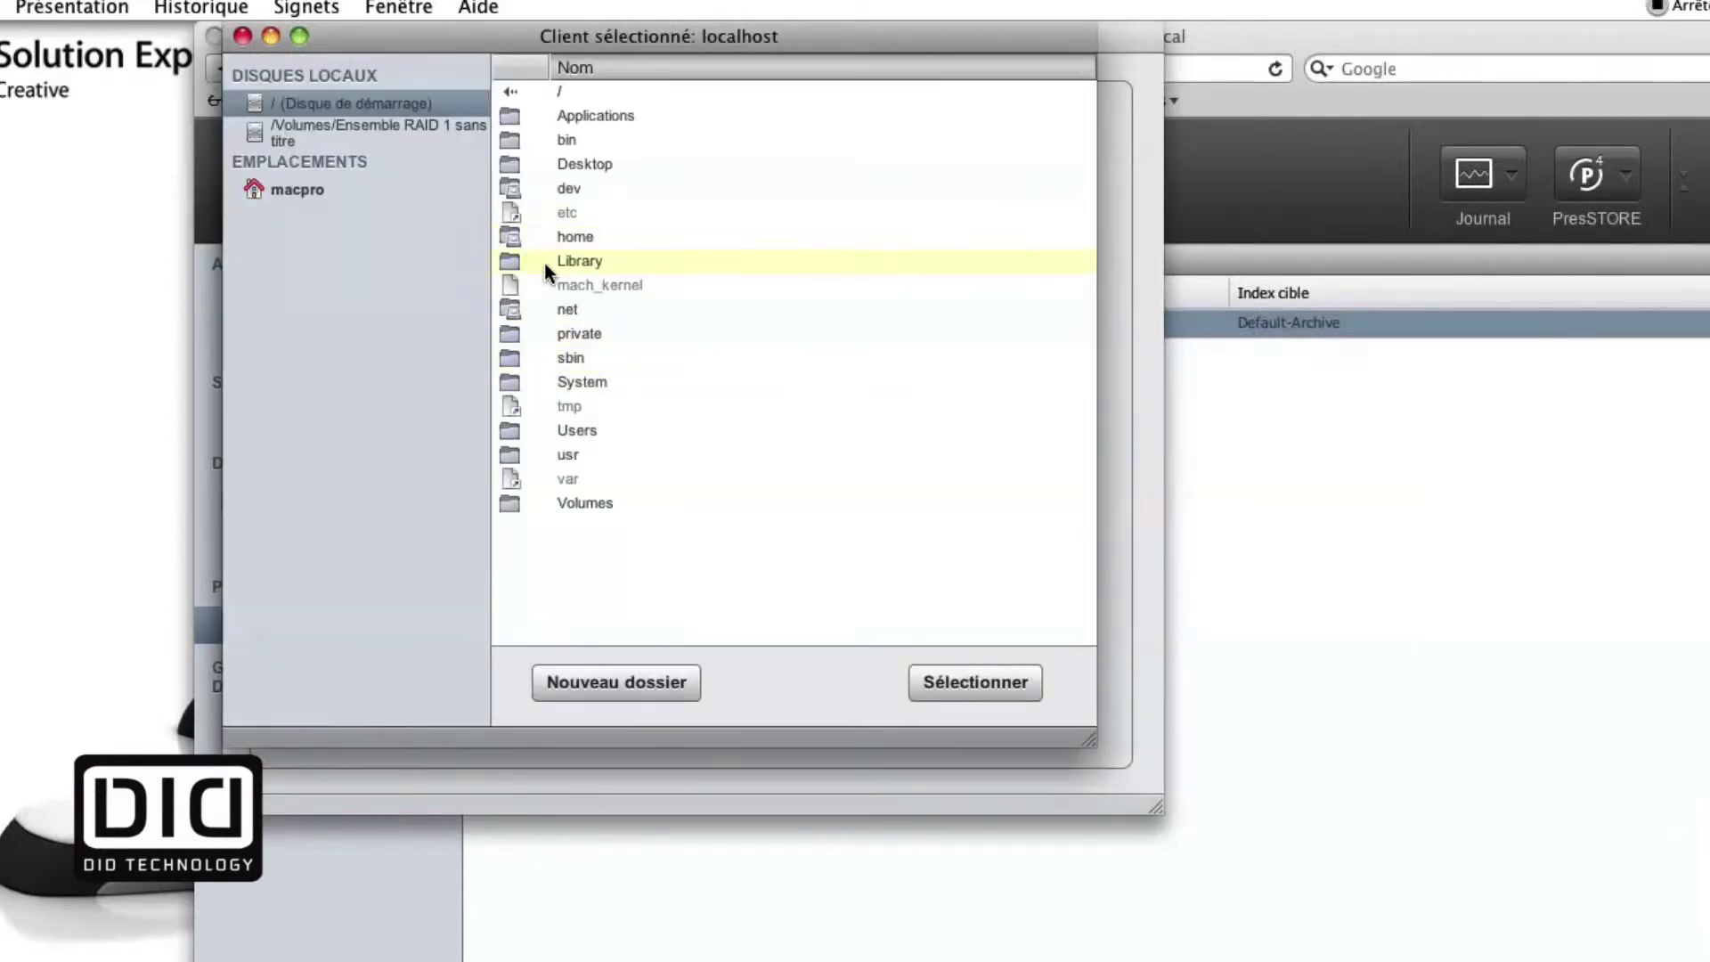
{"action": "double_click", "coordinate": [594, 167]}
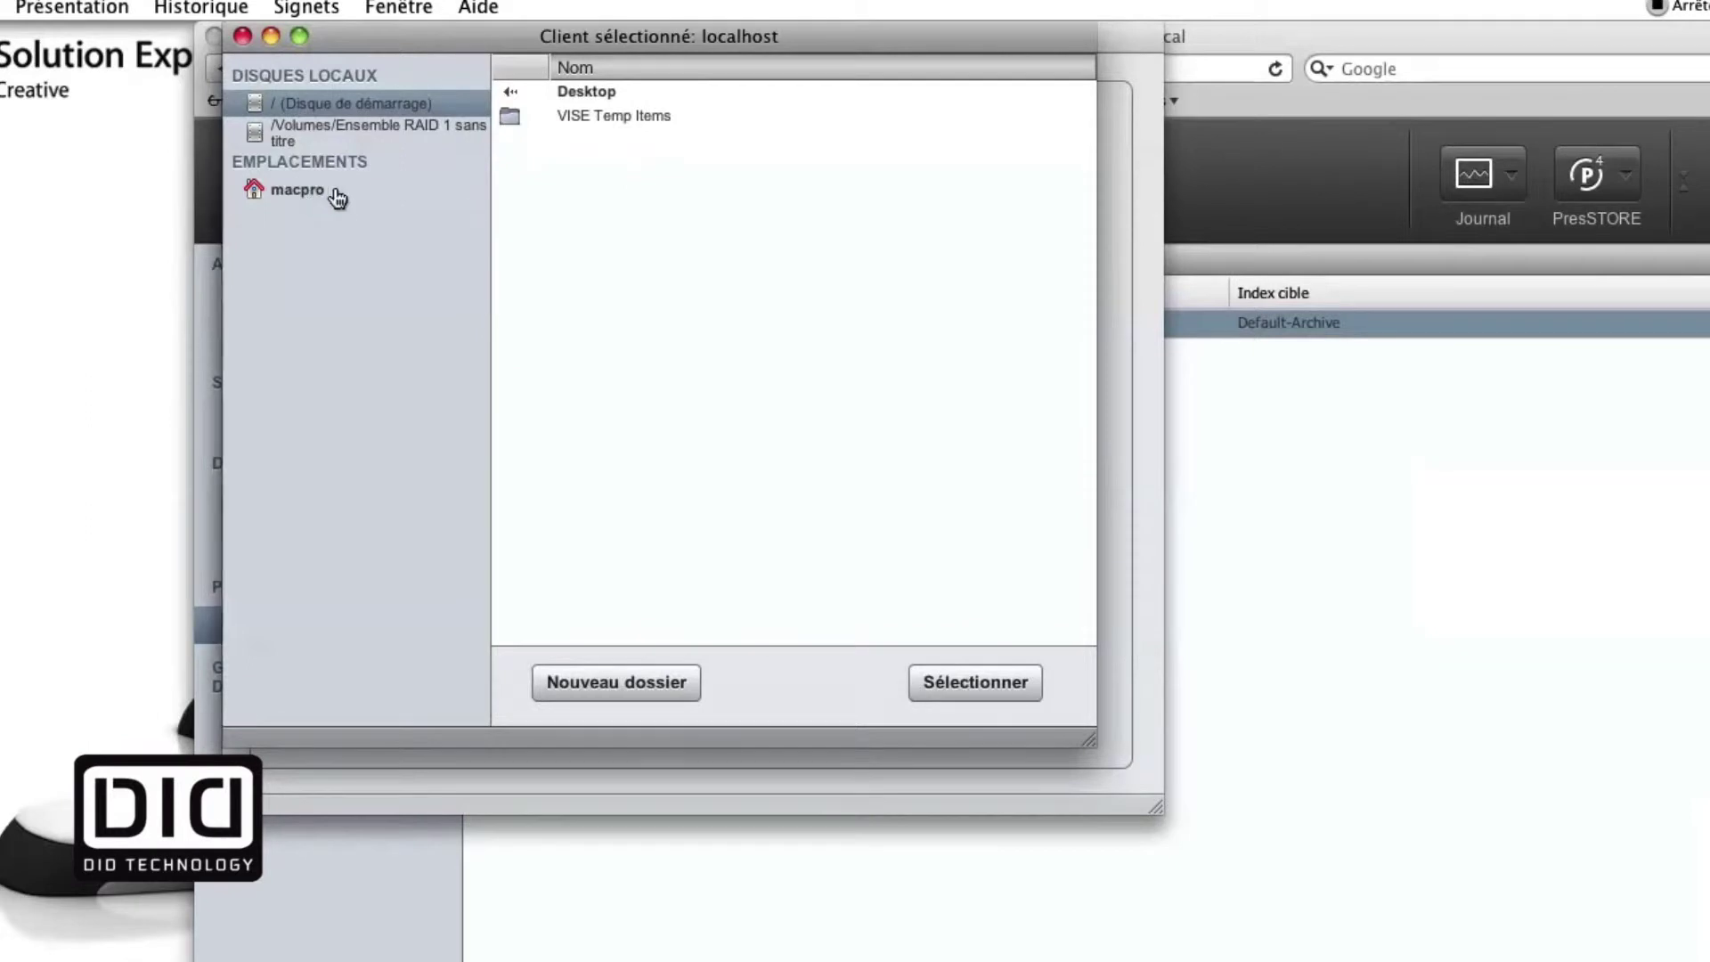
{"action": "left_click", "coordinate": [337, 198]}
{"action": "double_click", "coordinate": [615, 139]}
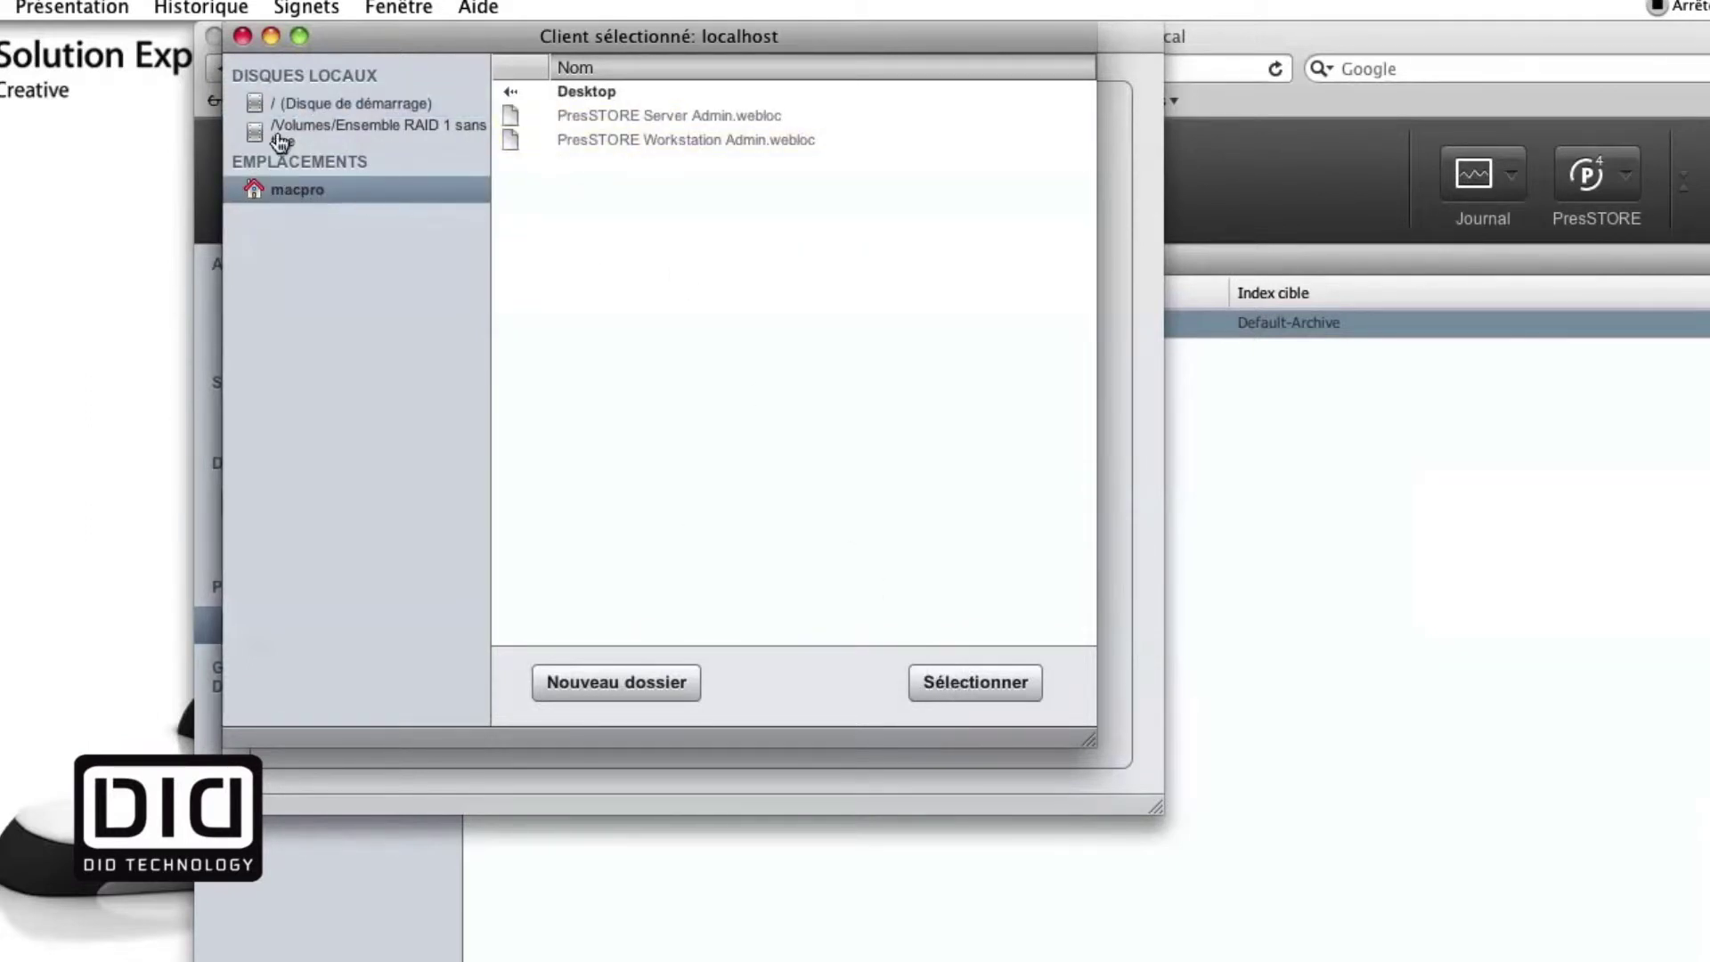
{"action": "left_click", "coordinate": [242, 36]}
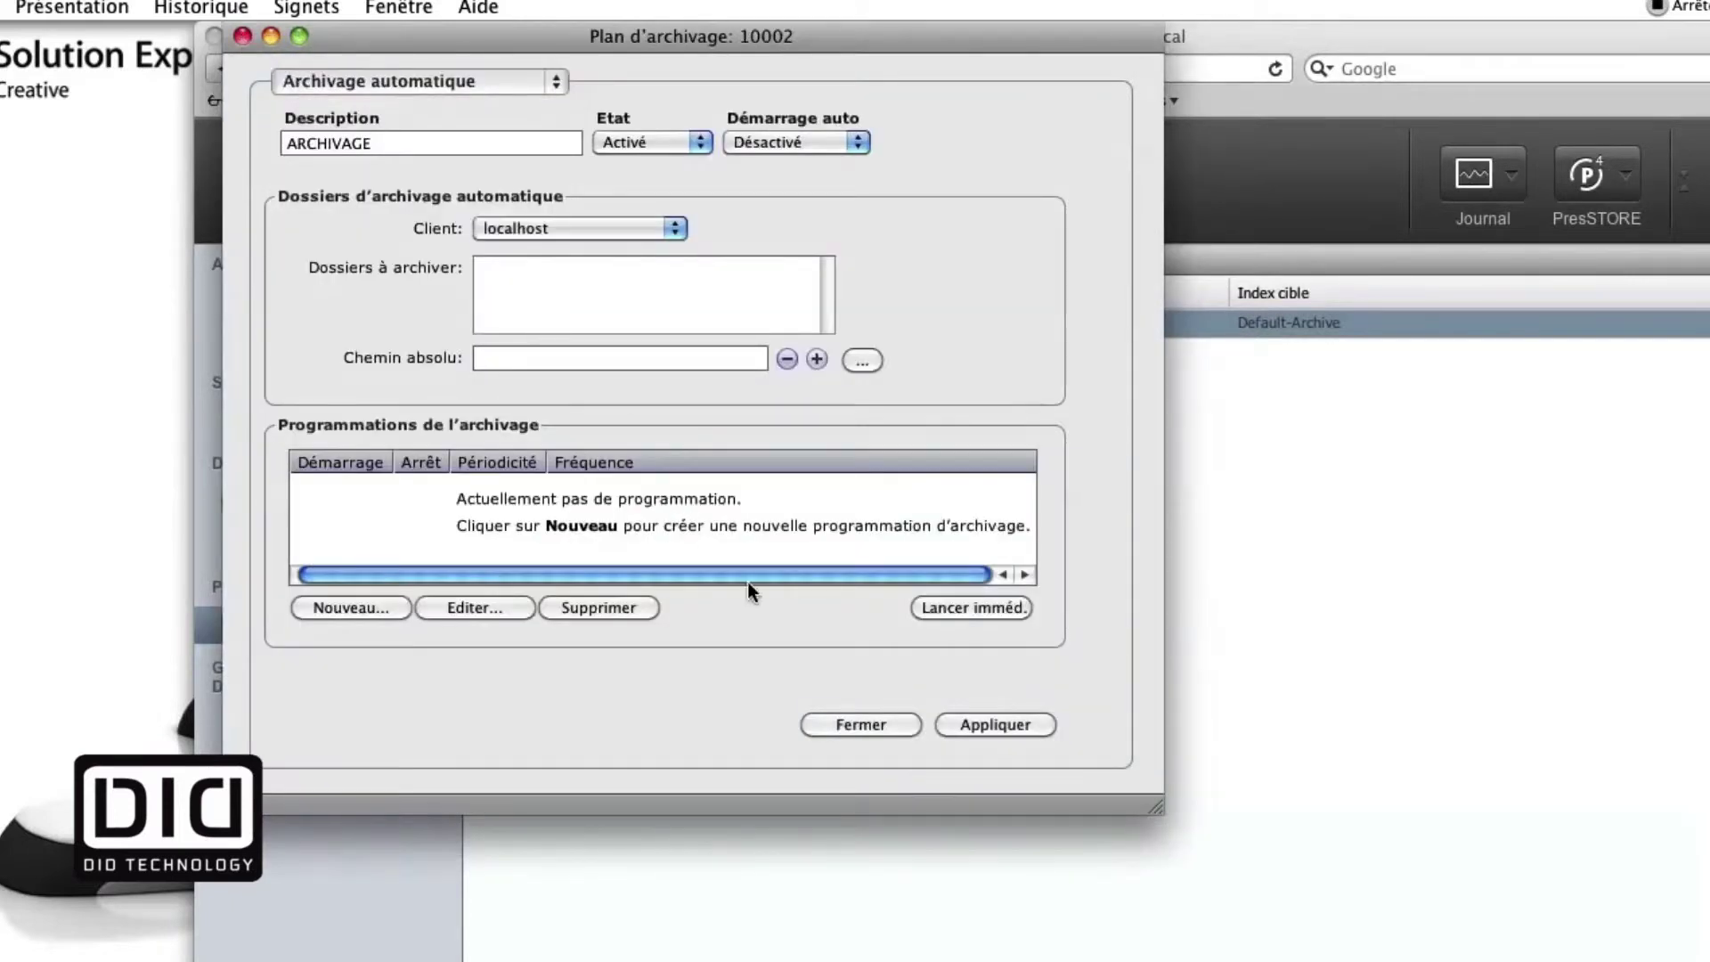
{"action": "left_click", "coordinate": [877, 725]}
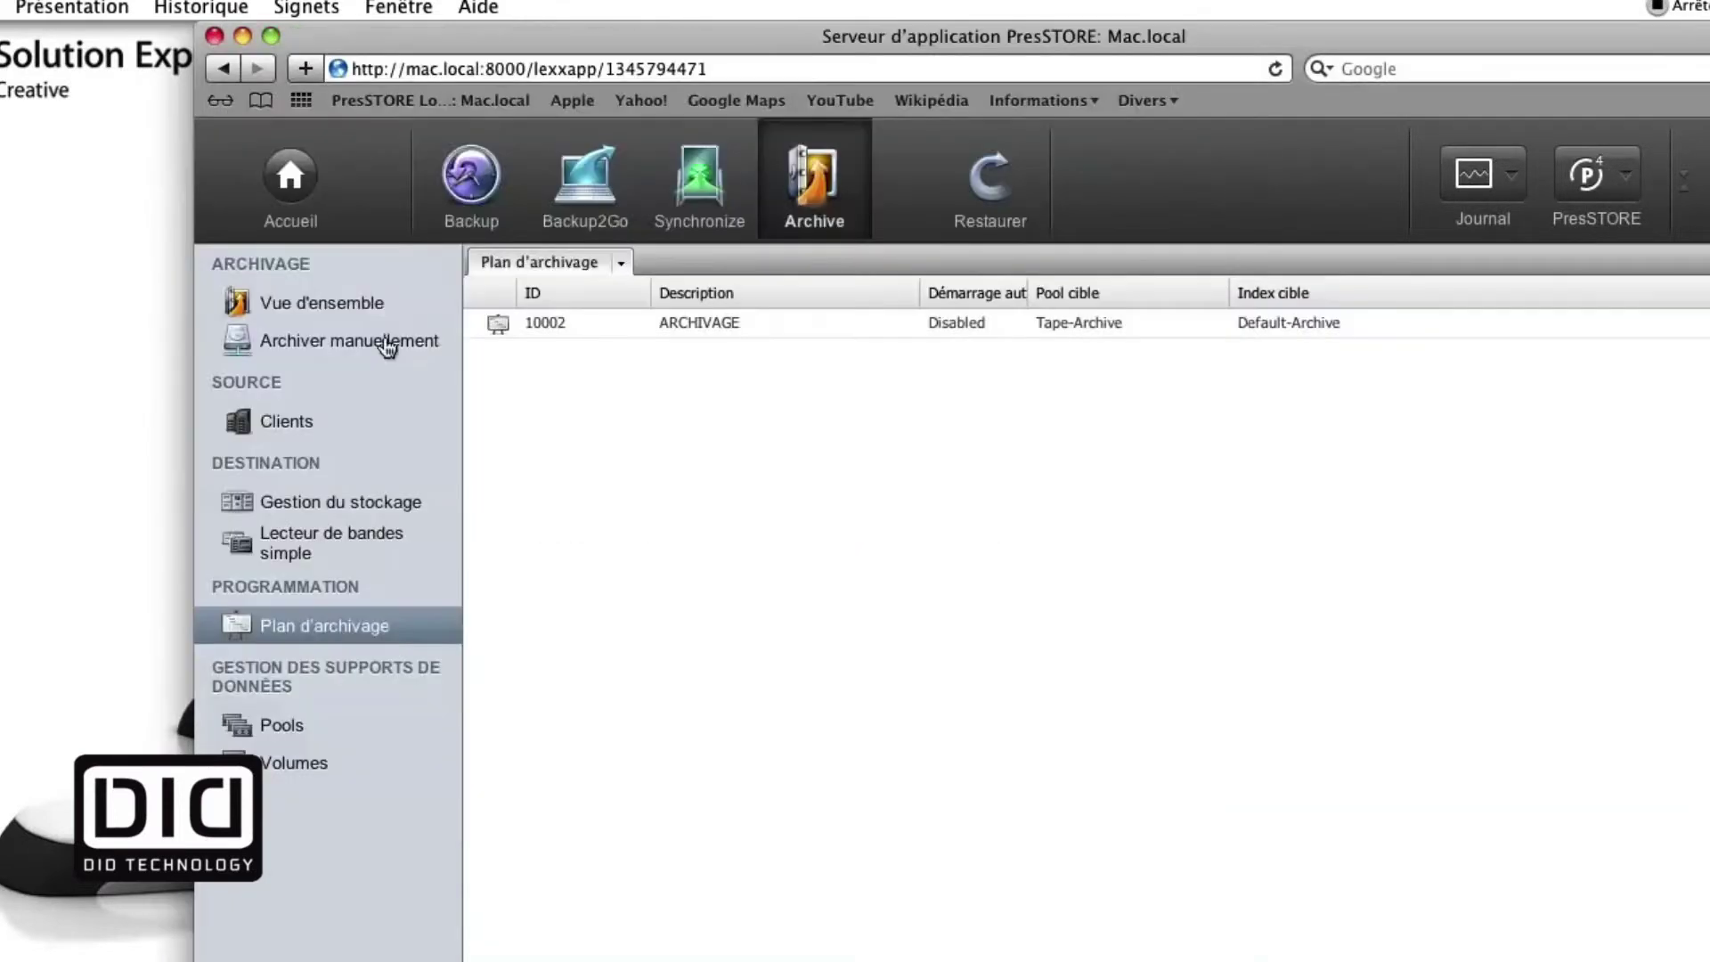
- Start a manual archive from the localhost file system and browse to Volumes/Ensemble RAID 1 sans titre
{"action": "left_click", "coordinate": [385, 345]}
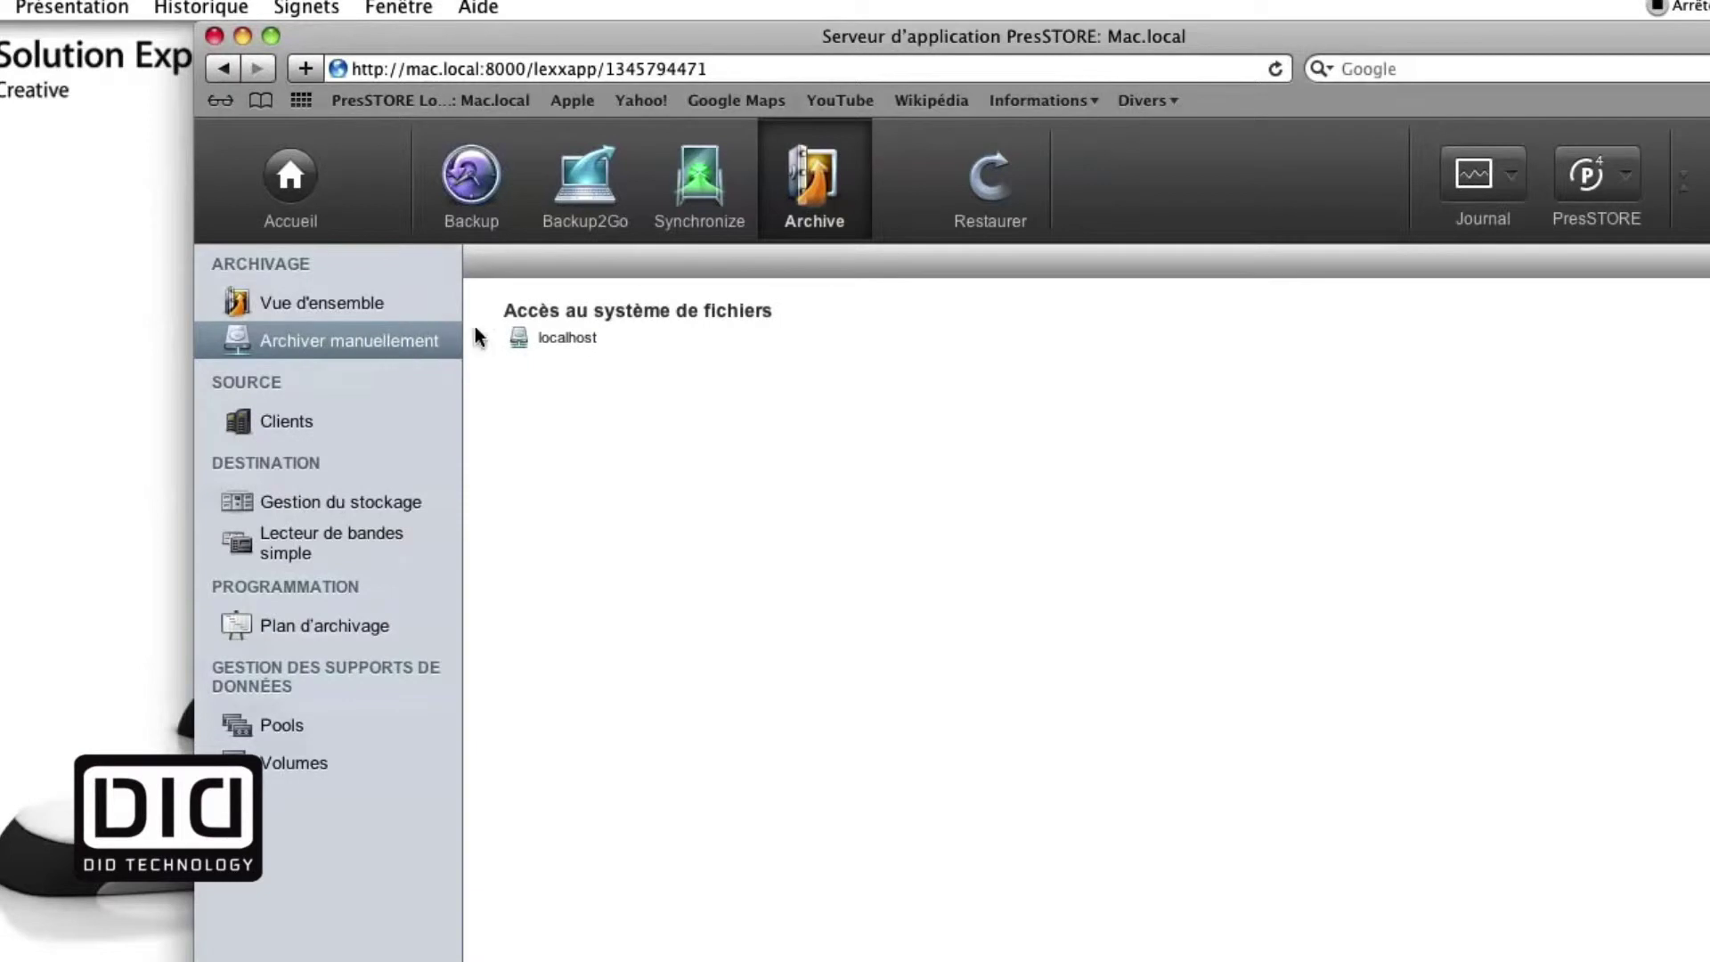
{"action": "left_click", "coordinate": [520, 340]}
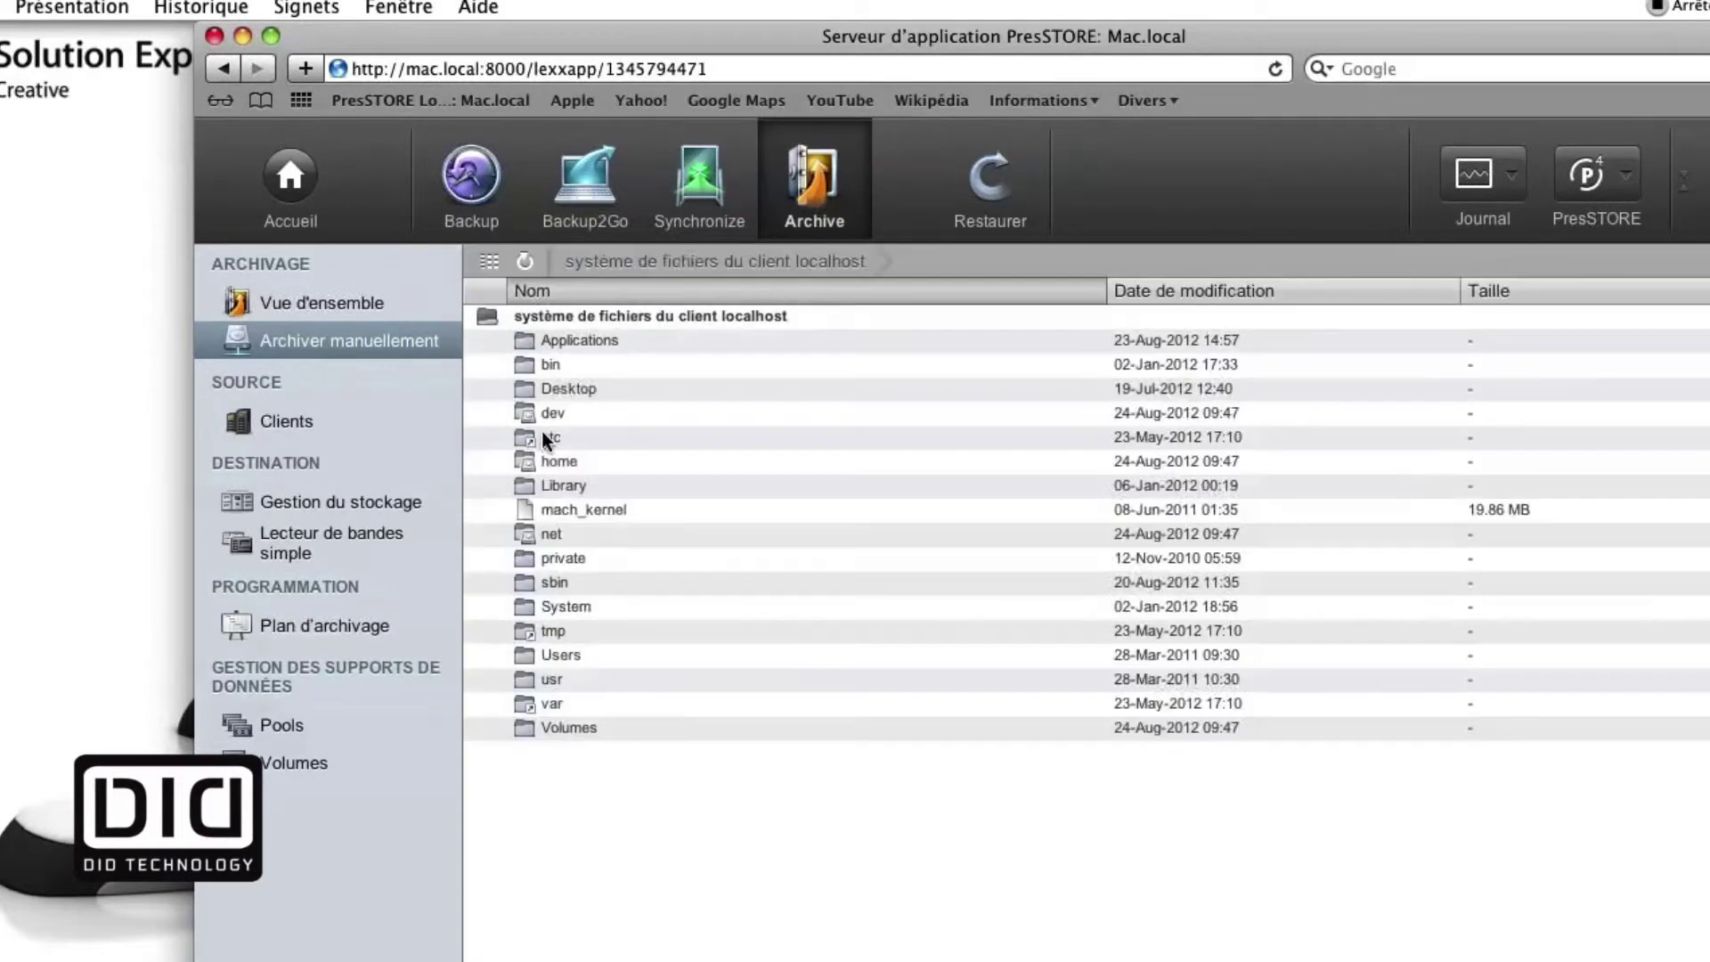
{"action": "left_click", "coordinate": [527, 727]}
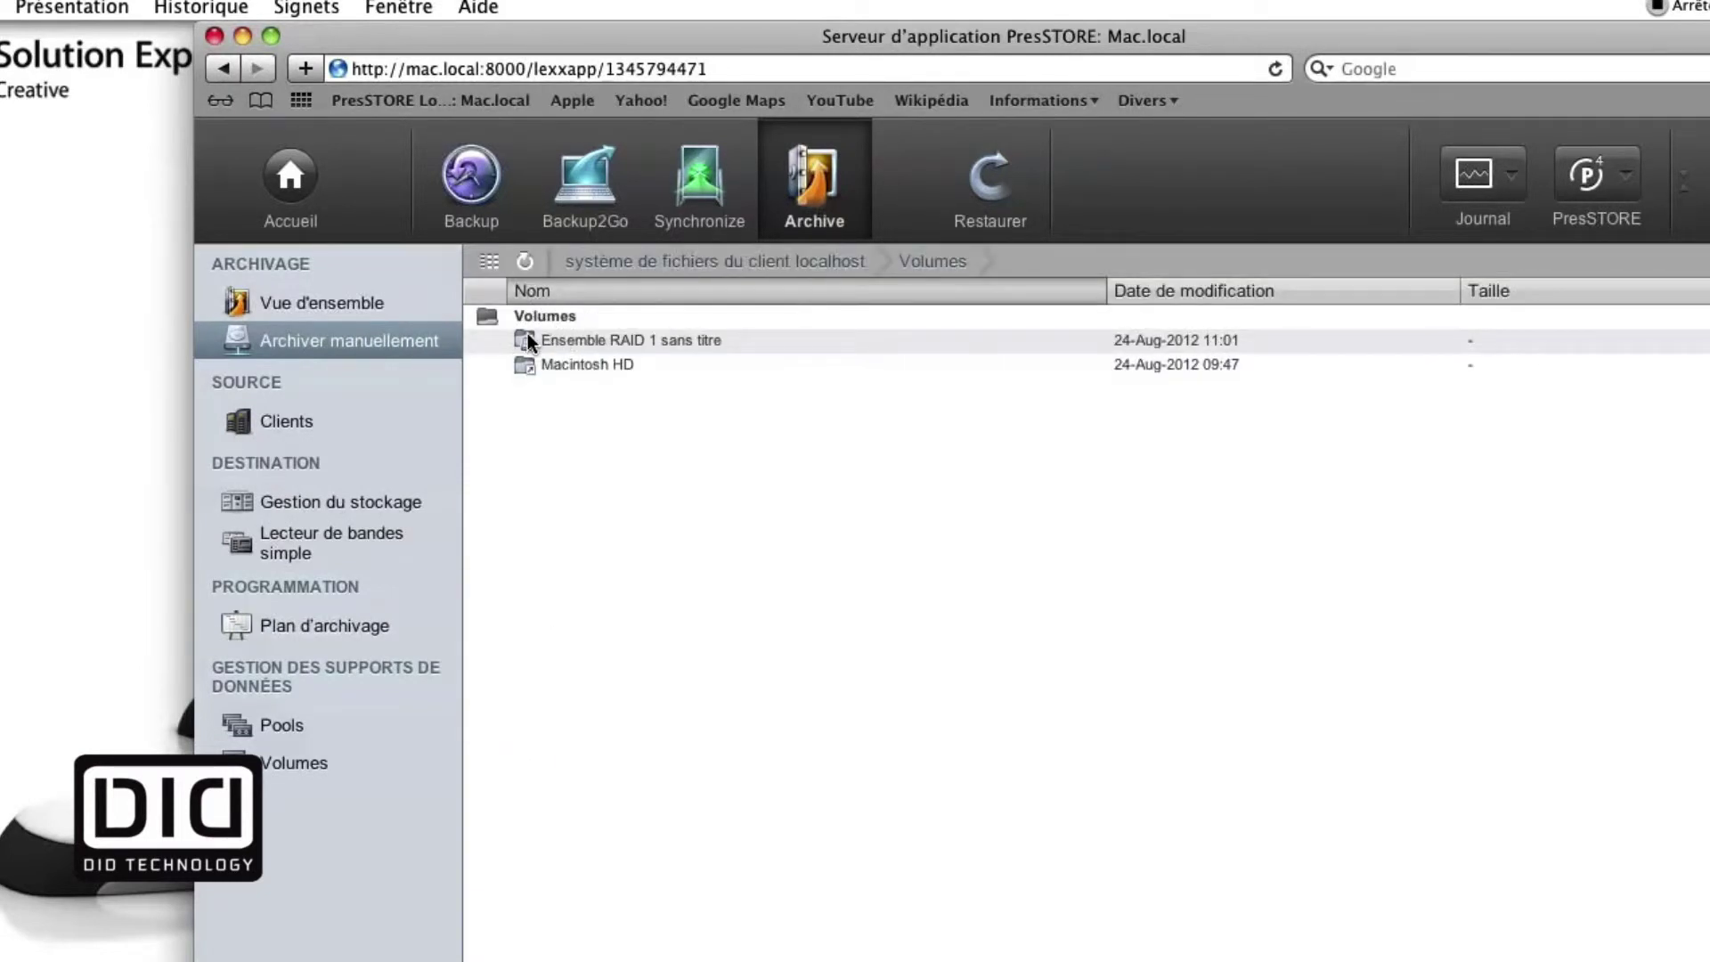
{"action": "left_click", "coordinate": [527, 339]}
- Select the folders 5D - copie 6 and 5D - copie 7 and open the archiving options for them
{"action": "left_click", "coordinate": [527, 490]}
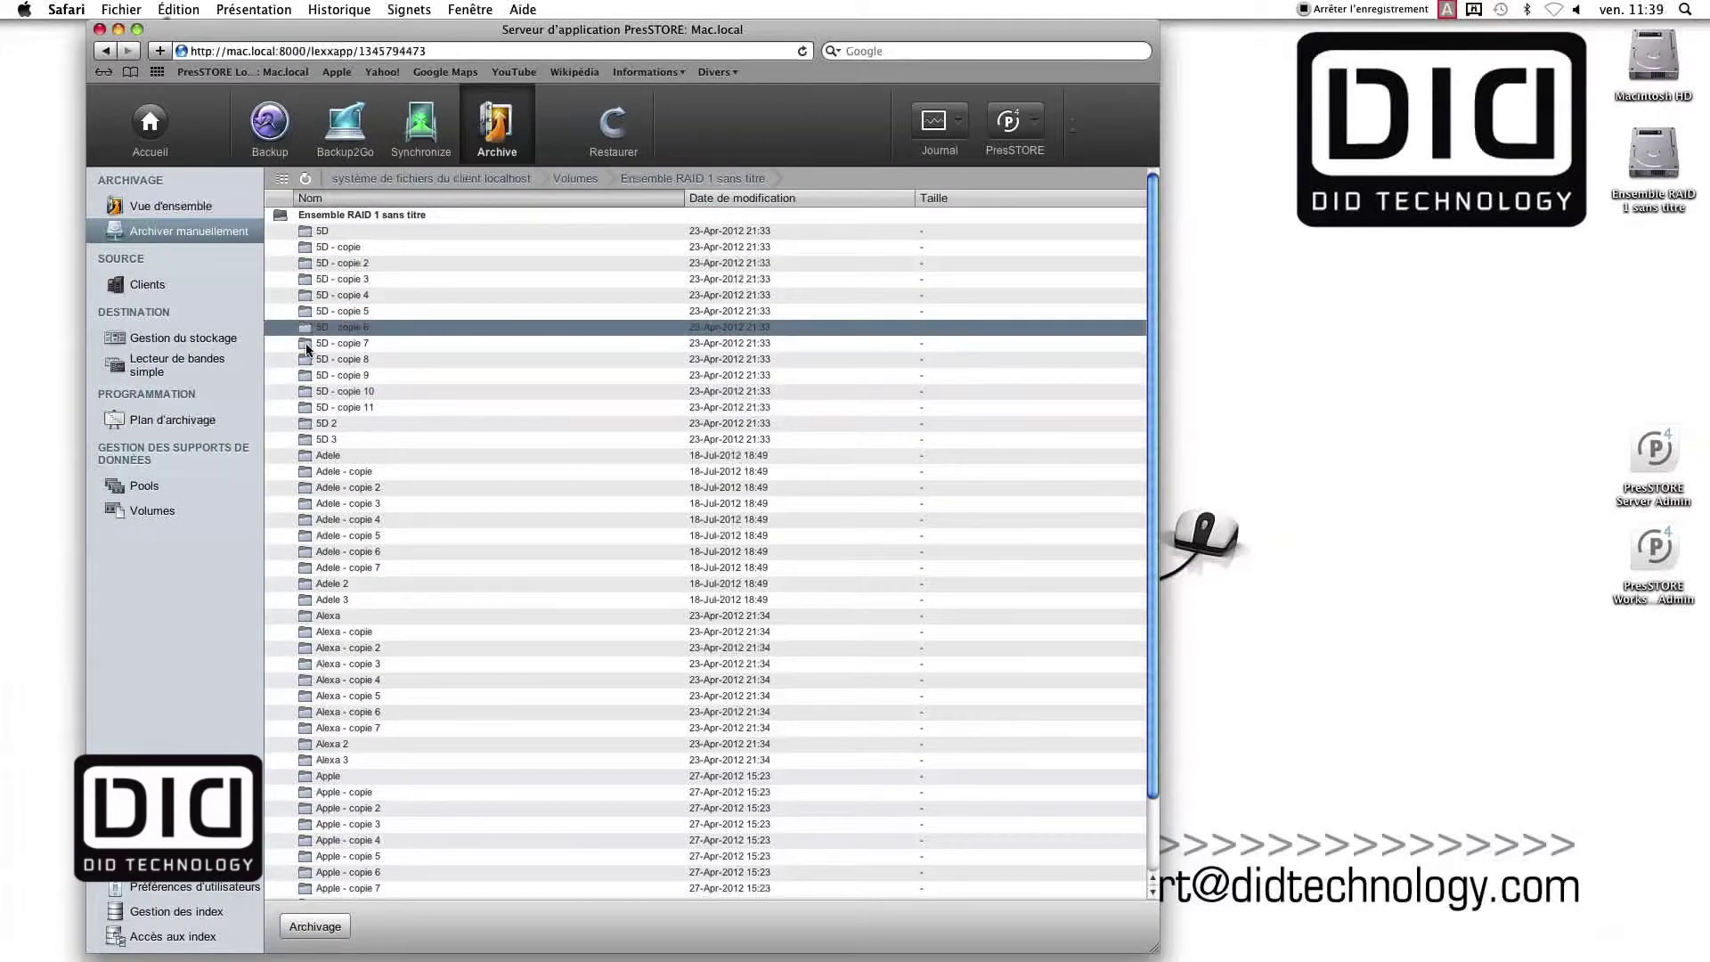
{"action": "left_click", "coordinate": [307, 349], "text": "shift"}
{"action": "right_click", "coordinate": [307, 349]}
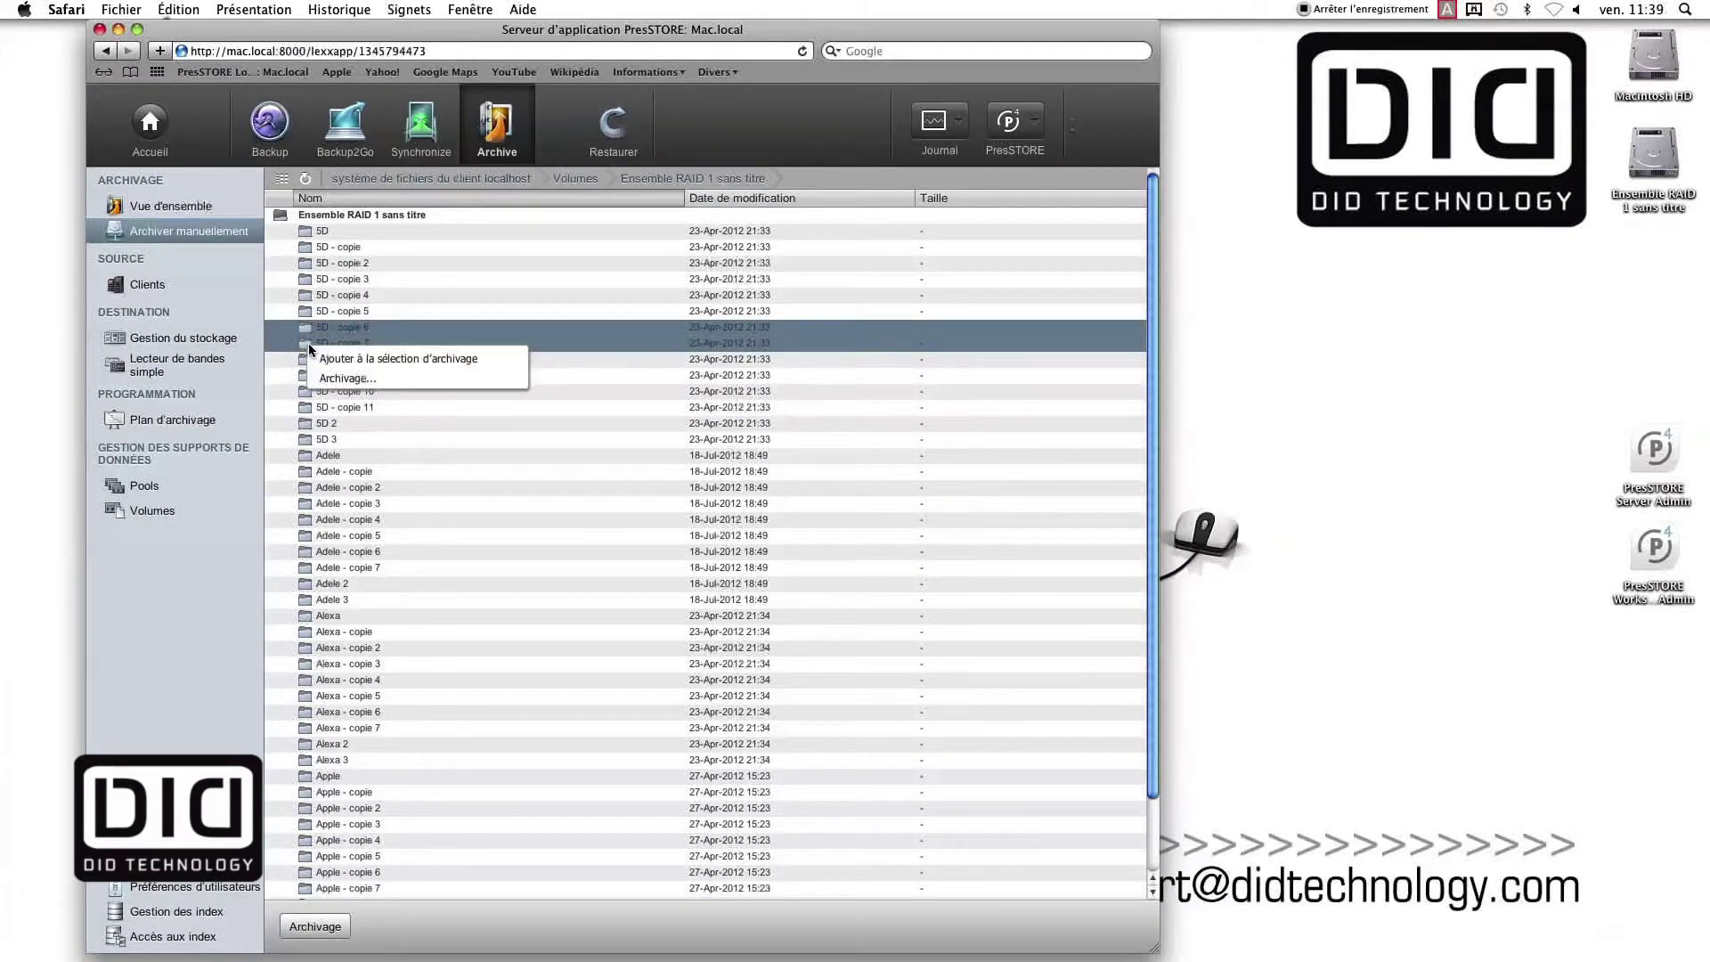
{"action": "left_click", "coordinate": [419, 388]}
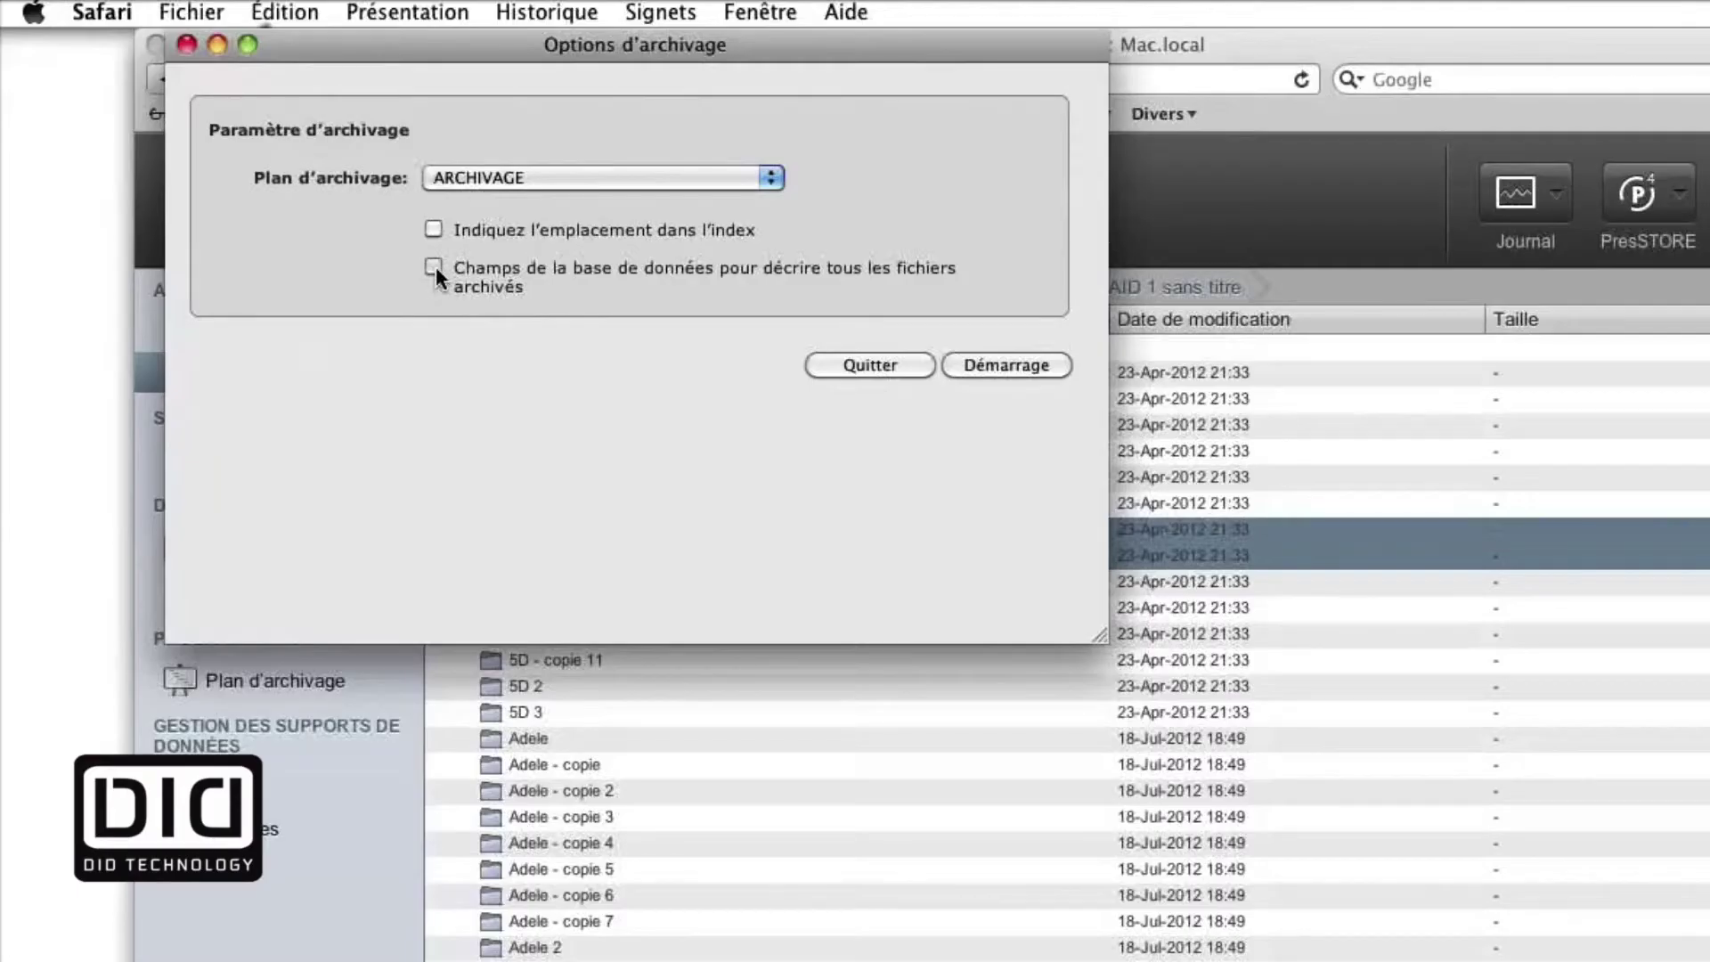
- Enable the Default-Archive database fields, set CLIENT to clienttype and LIEU to lieutype, and start the archive with the ARCHIVAGE plan
{"action": "left_click", "coordinate": [270, 166]}
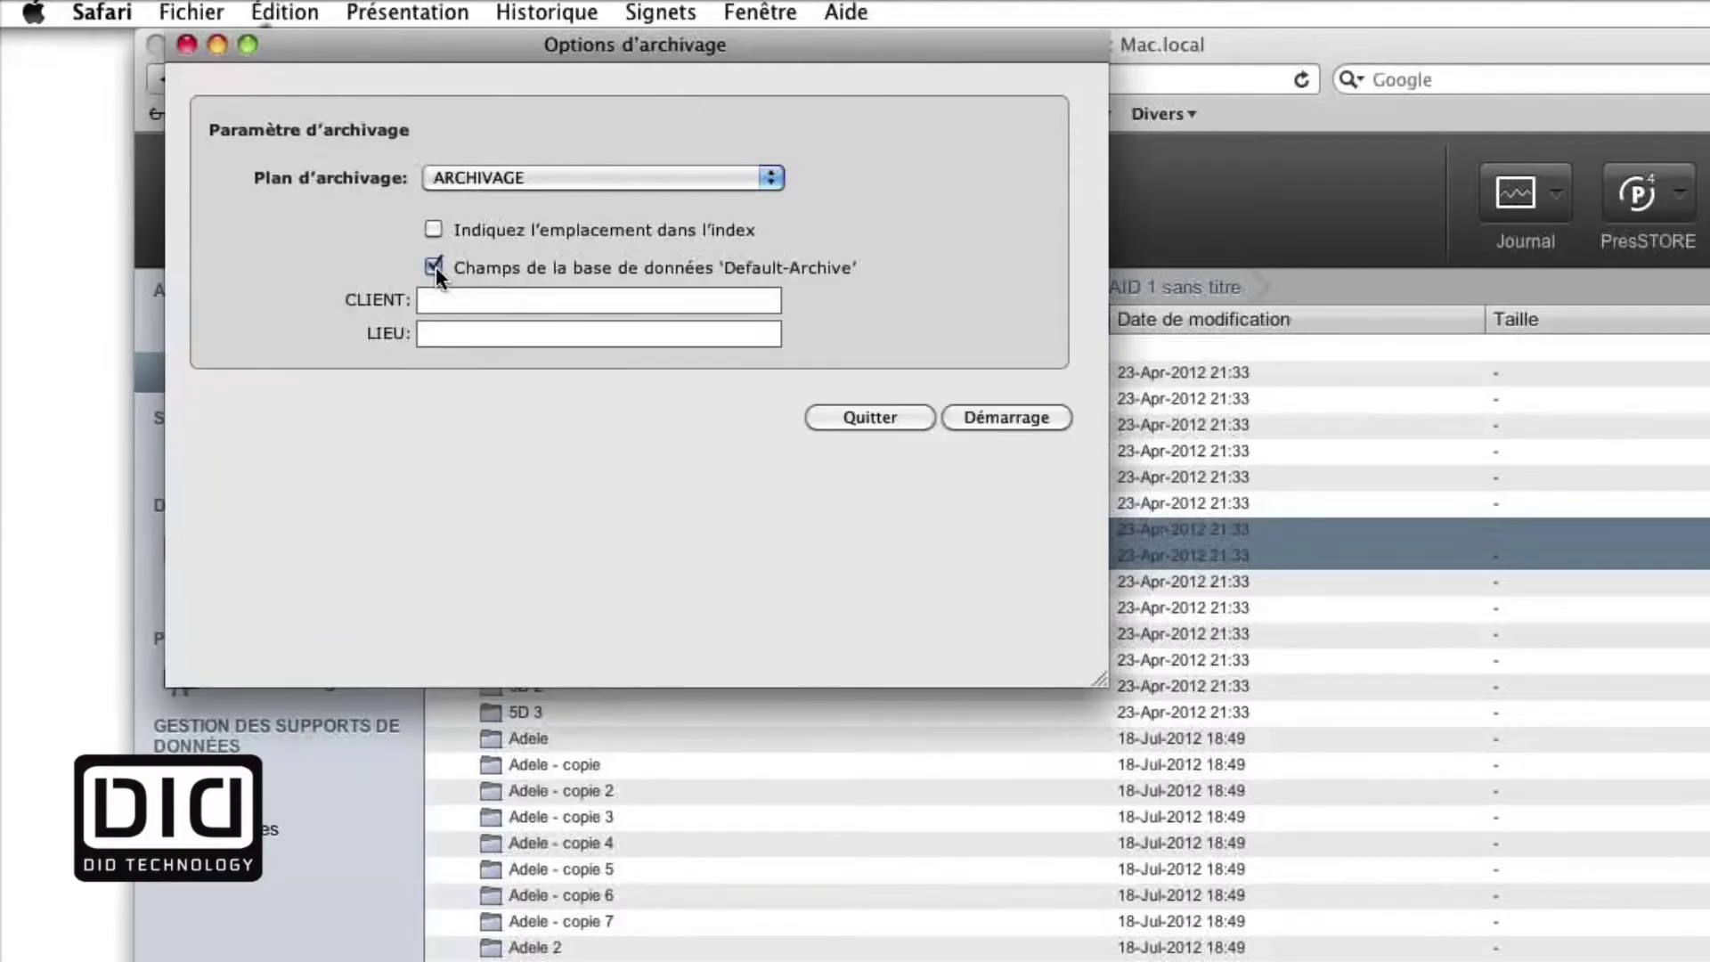
{"action": "left_click", "coordinate": [446, 293]}
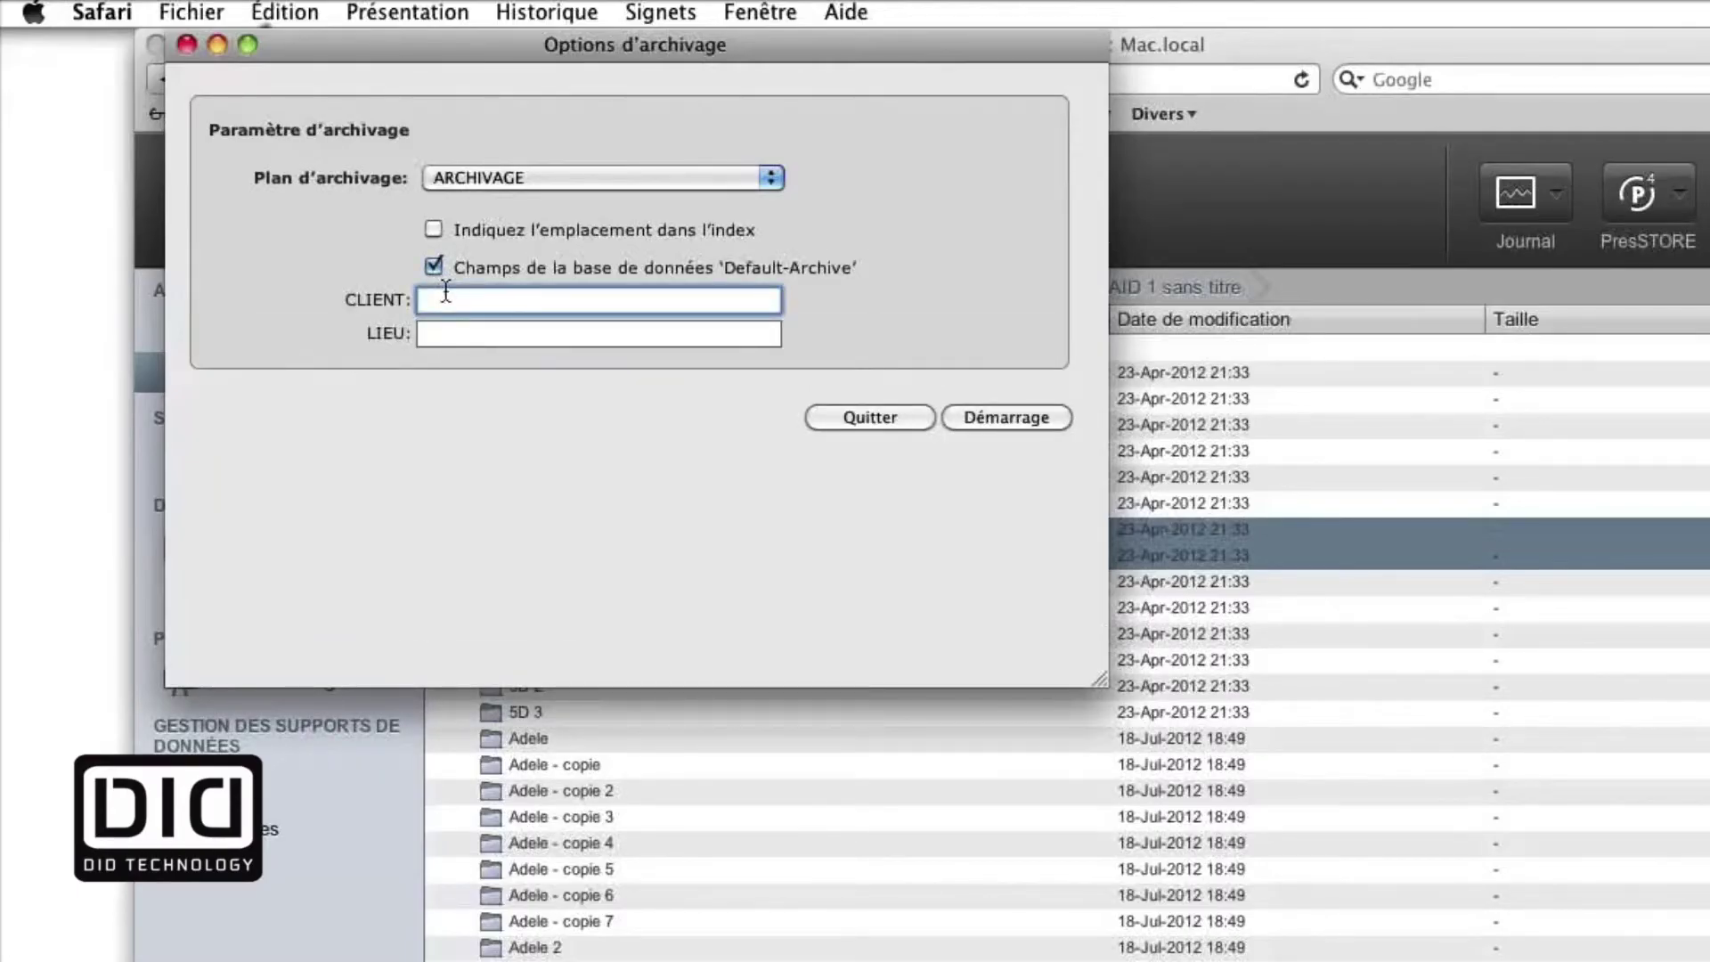
{"action": "type", "text": "C"}
{"action": "key", "text": "BackSpace"}
{"action": "type", "text": "clienttype"}
{"action": "key", "text": "Tab"}
{"action": "type", "text": "lieu"}
{"action": "type", "text": "ty"}
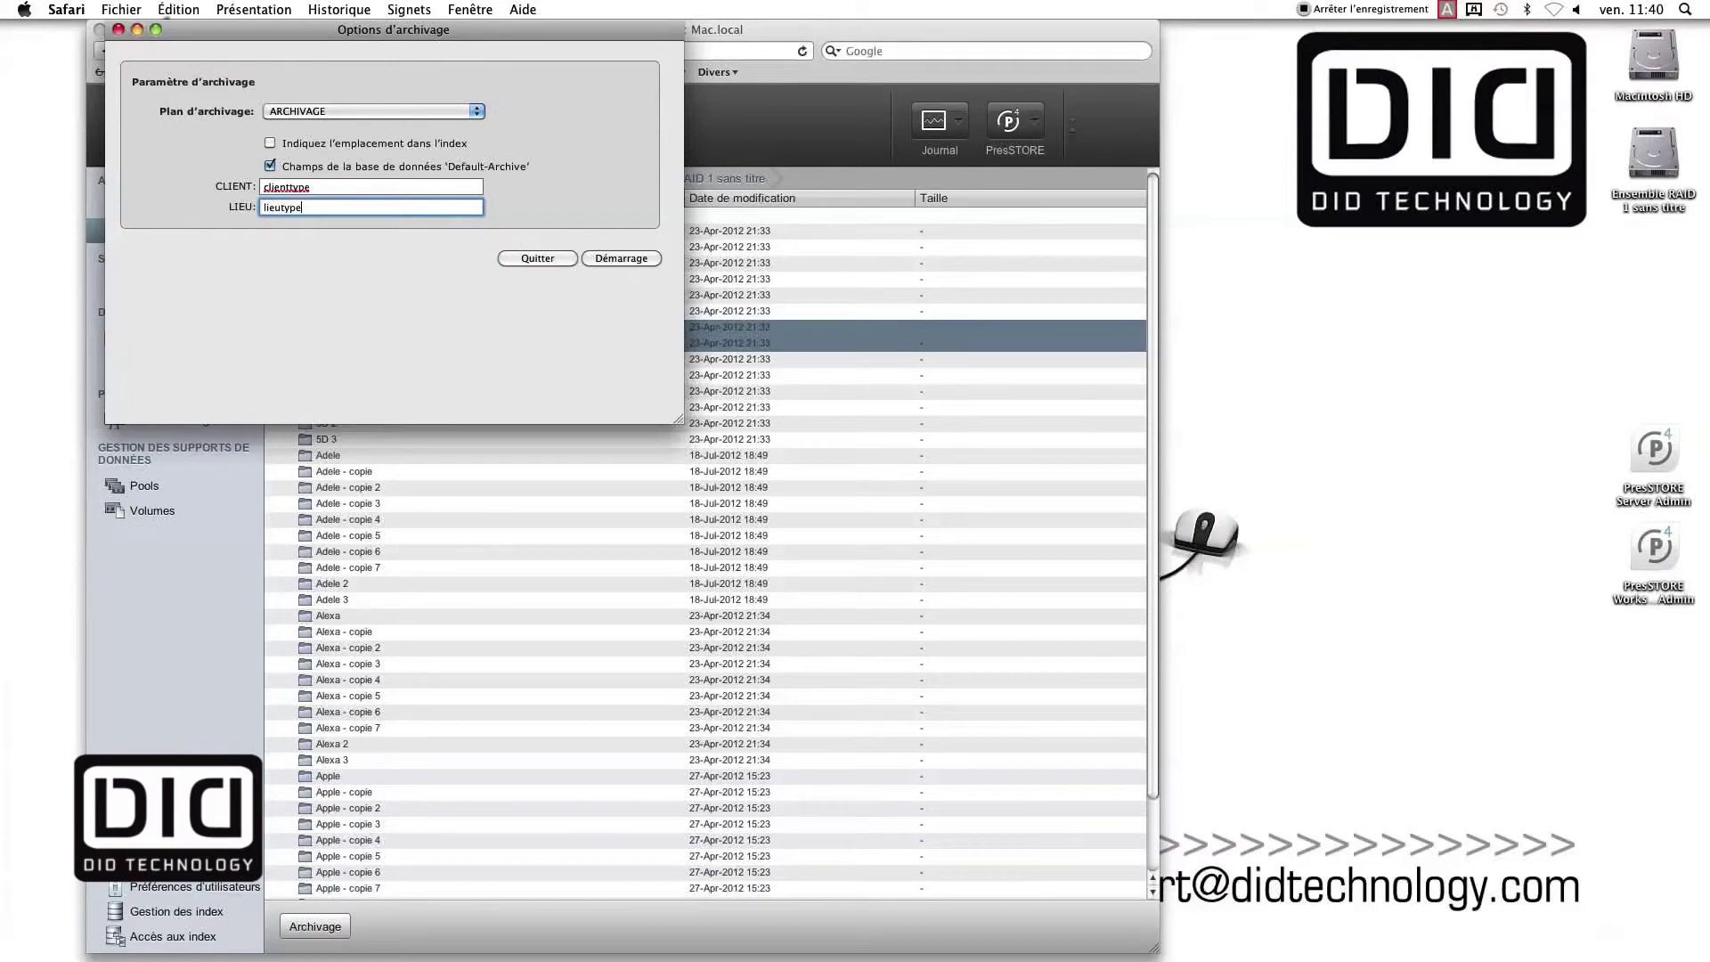
{"action": "left_click", "coordinate": [628, 261]}
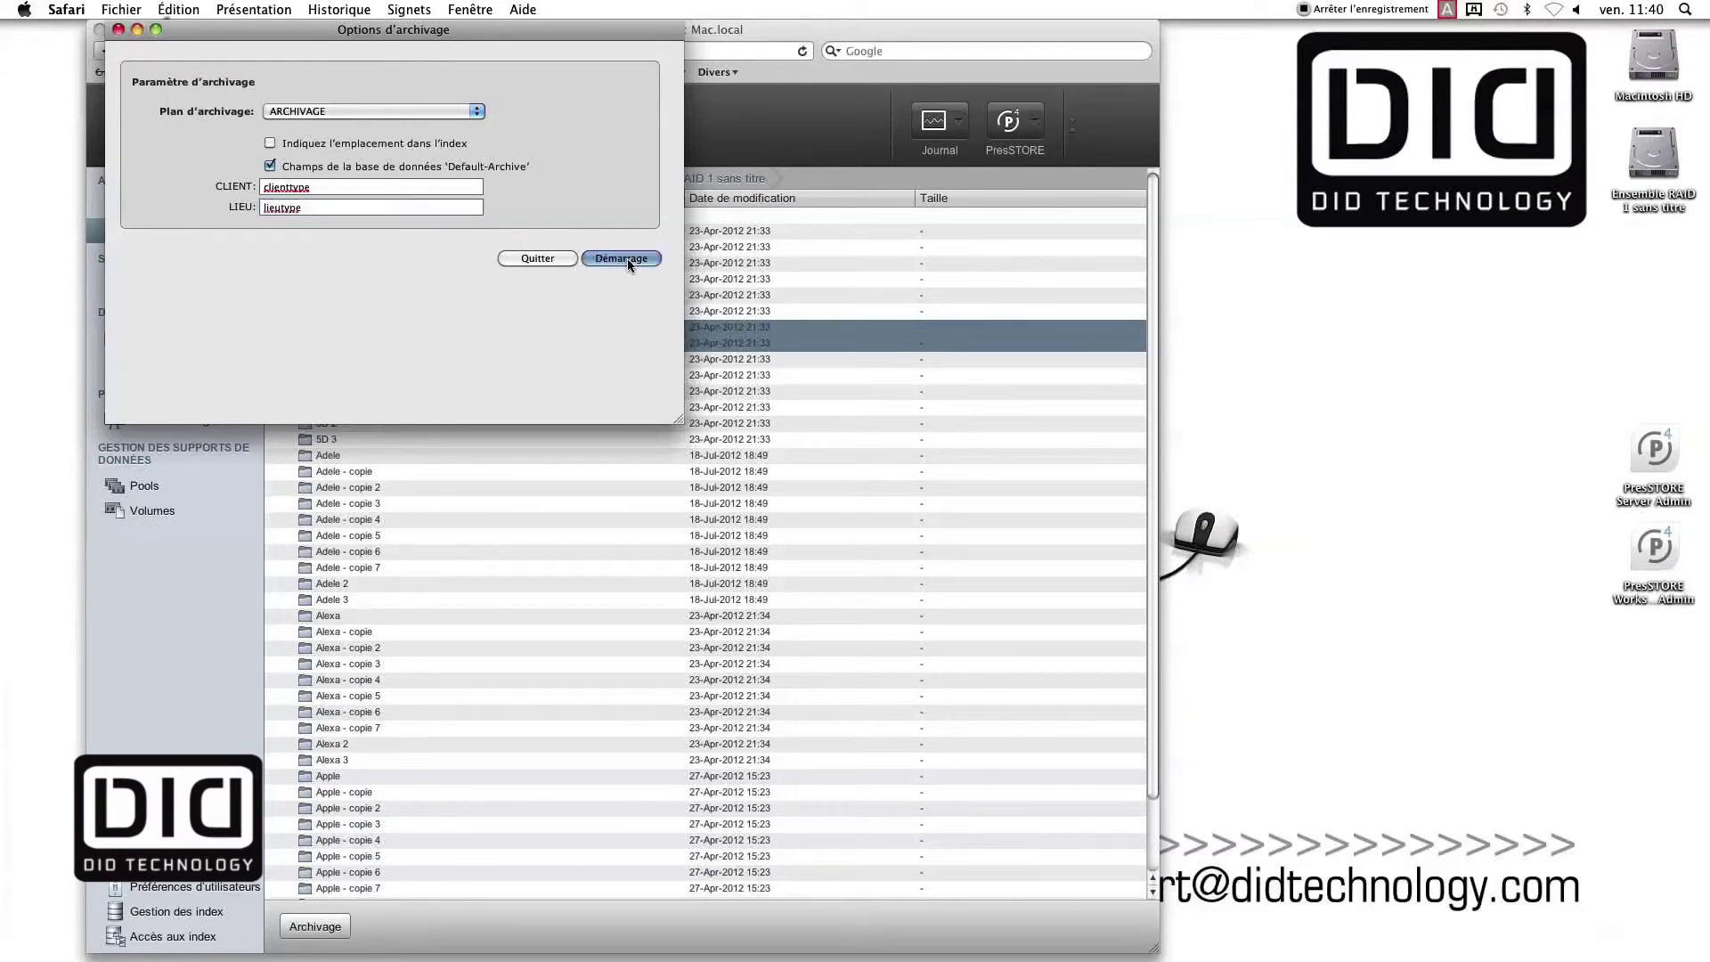
{"action": "left_click", "coordinate": [588, 246]}
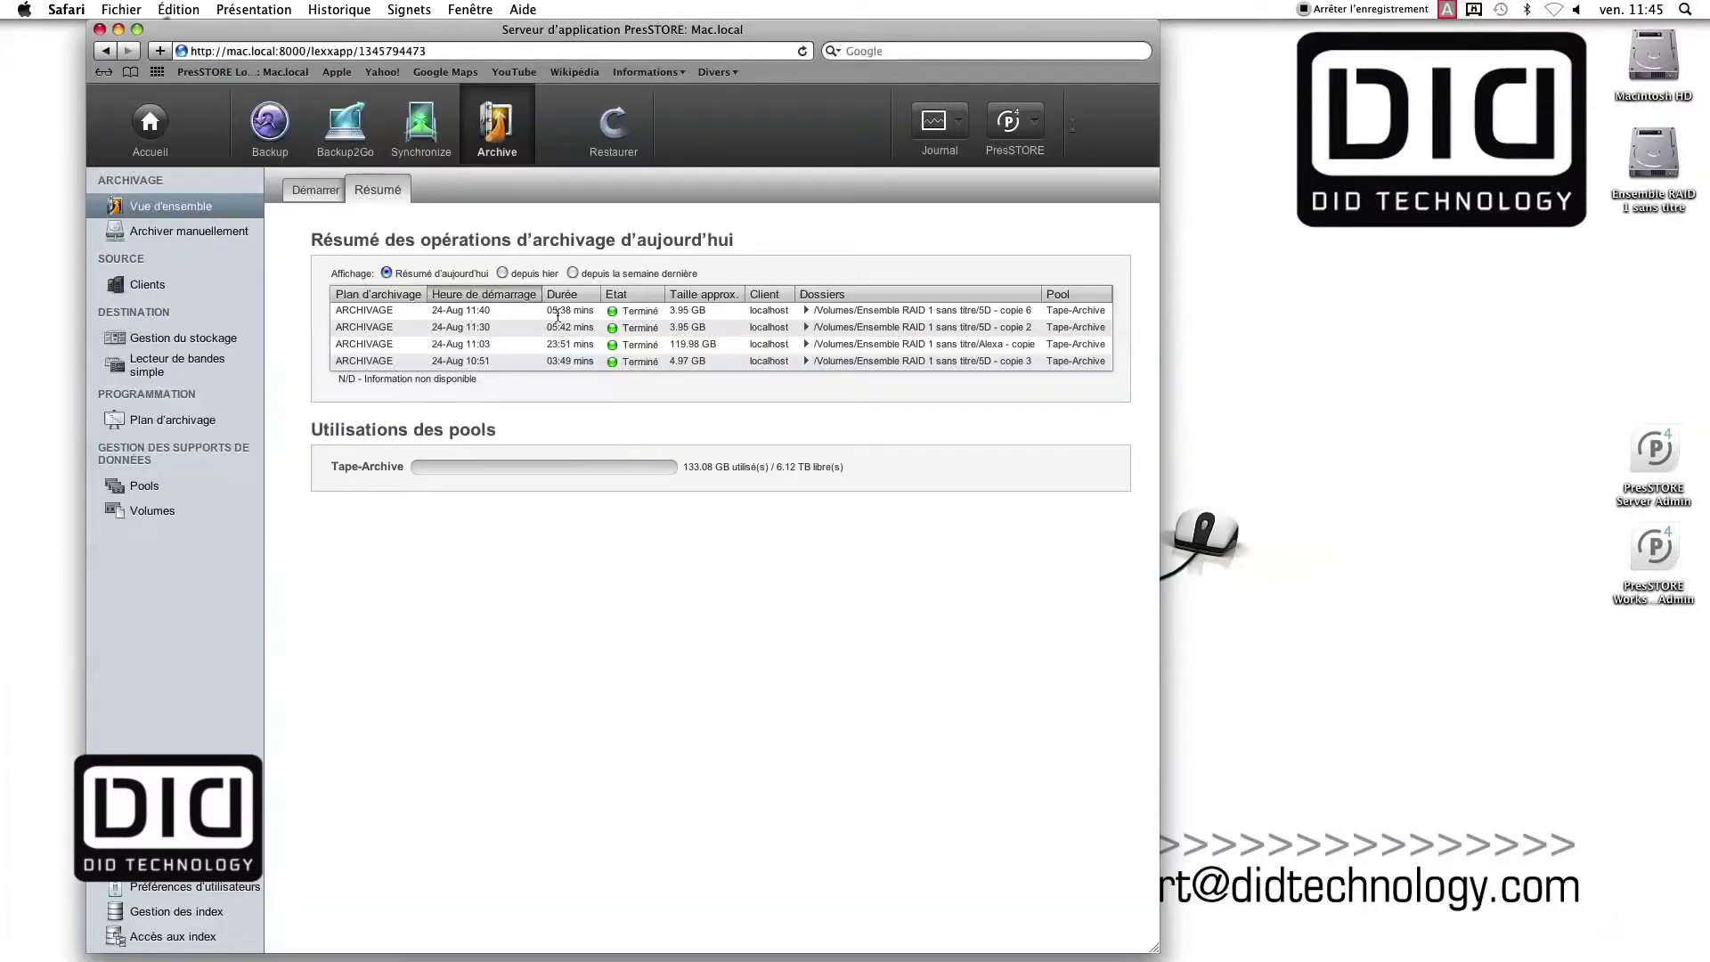
- Check the used capacity of the archive tape volumes, and open the Archive standard index for restoring data
{"action": "left_click", "coordinate": [172, 510]}
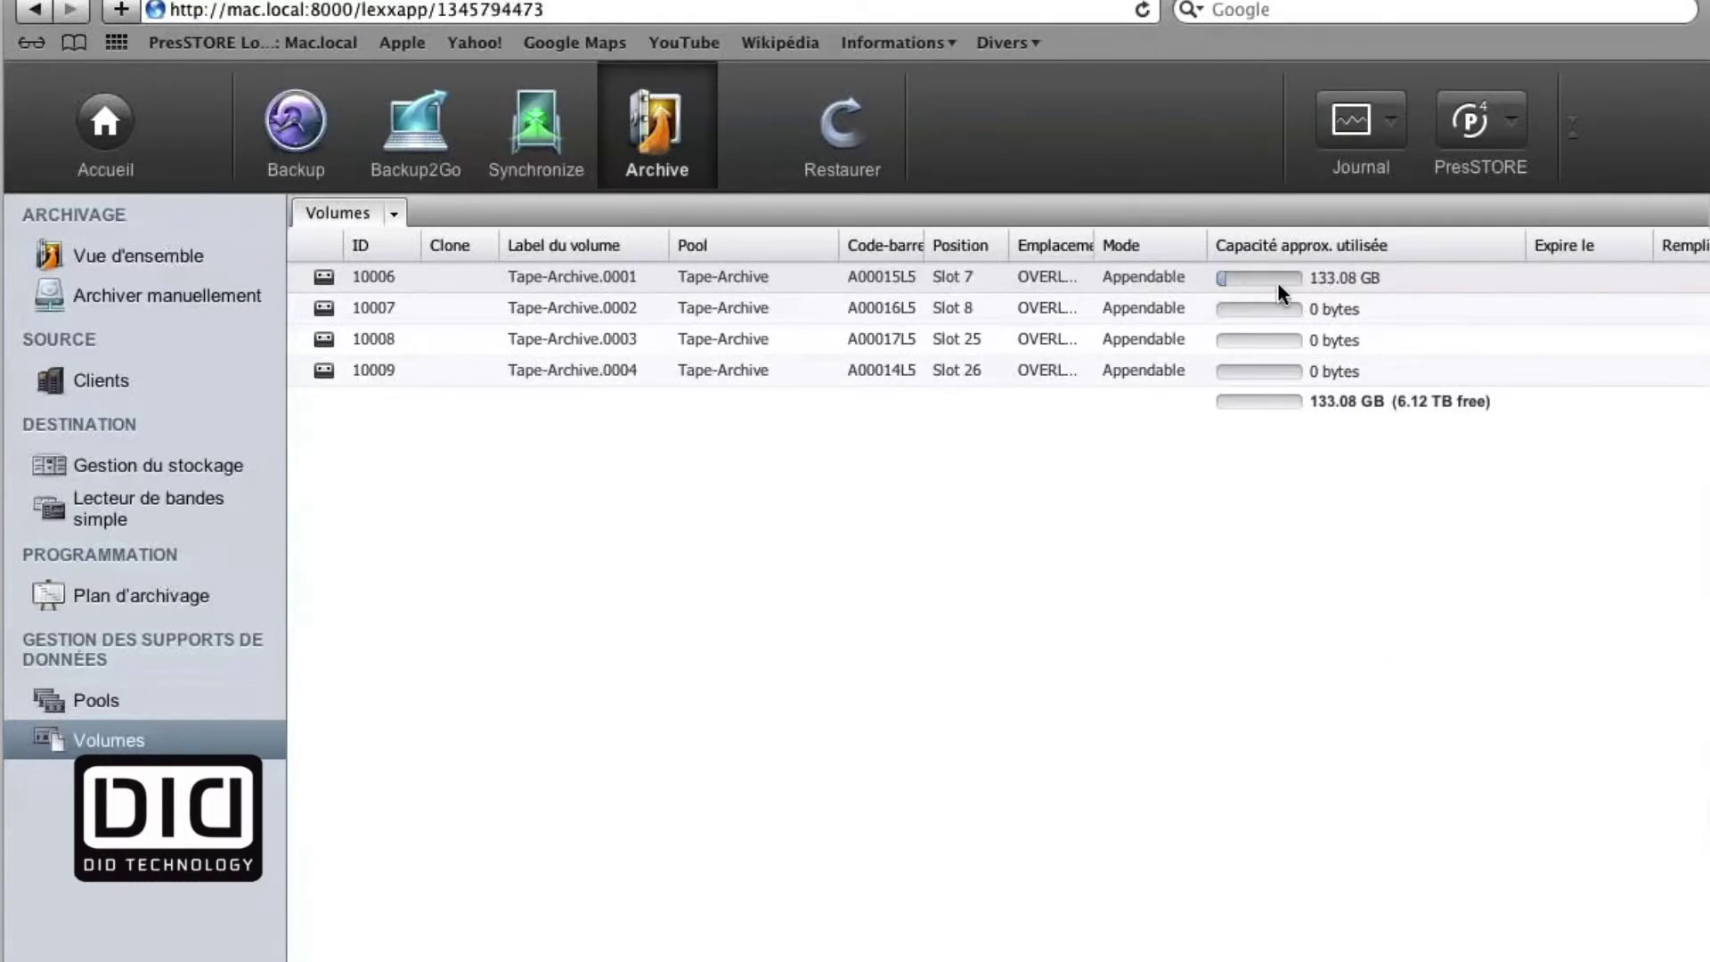
{"action": "left_click", "coordinate": [826, 136]}
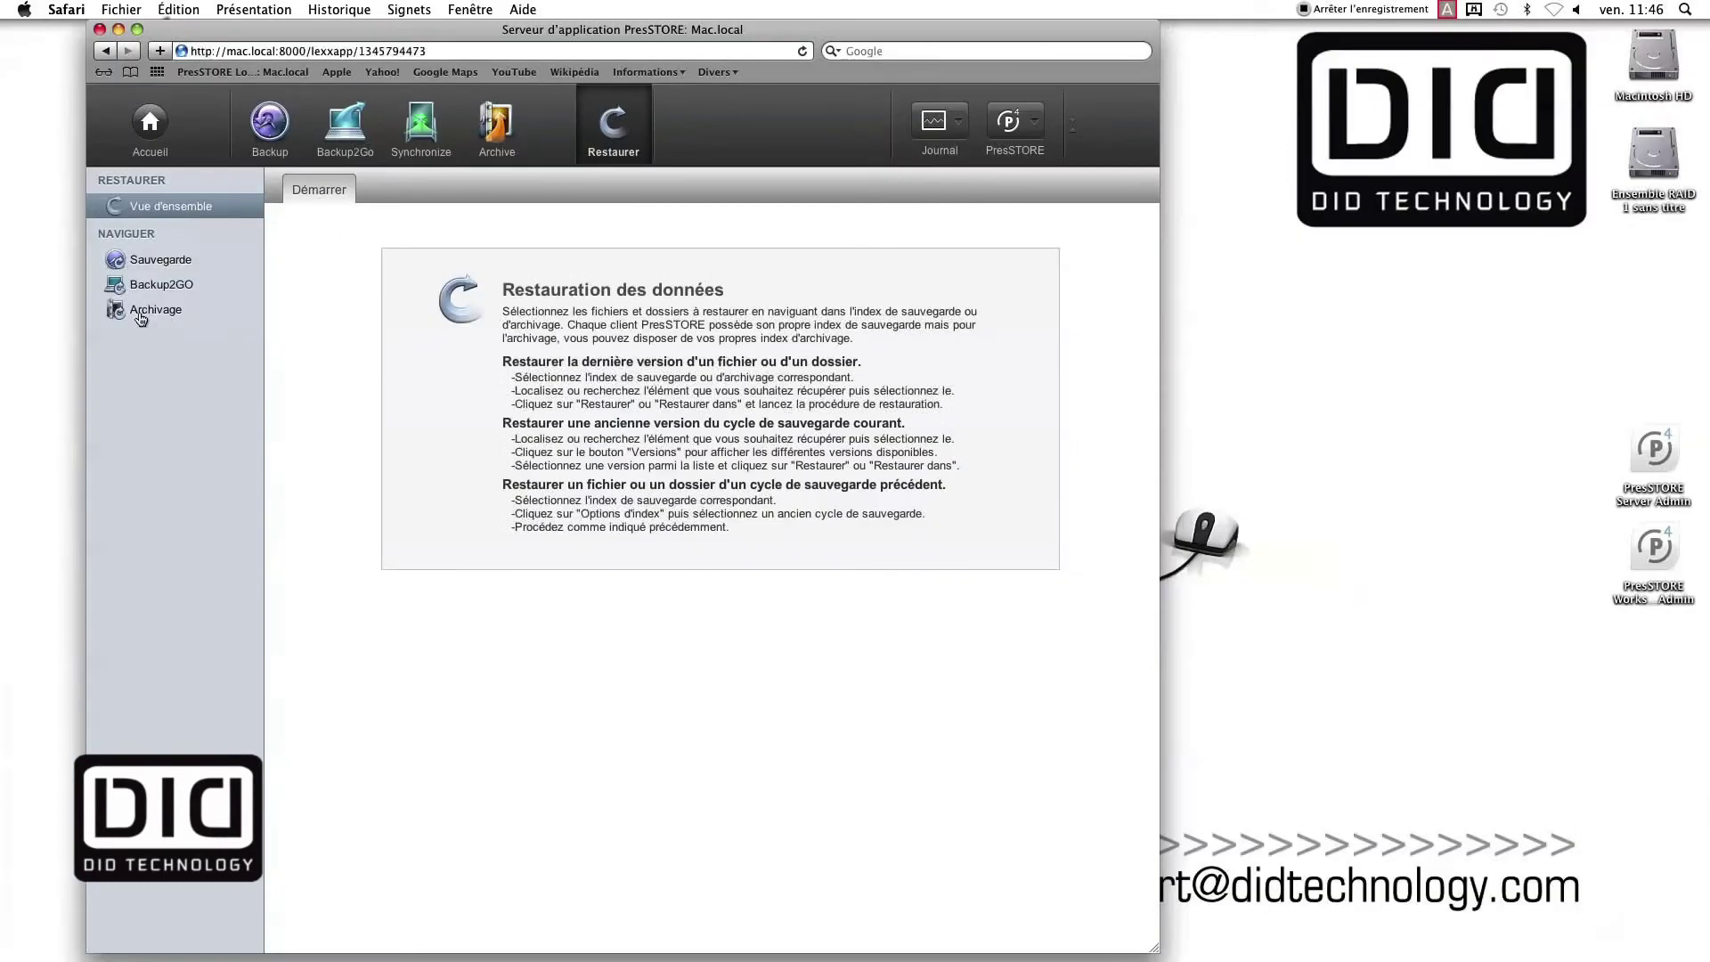
{"action": "left_click", "coordinate": [144, 312]}
{"action": "double_click", "coordinate": [344, 233]}
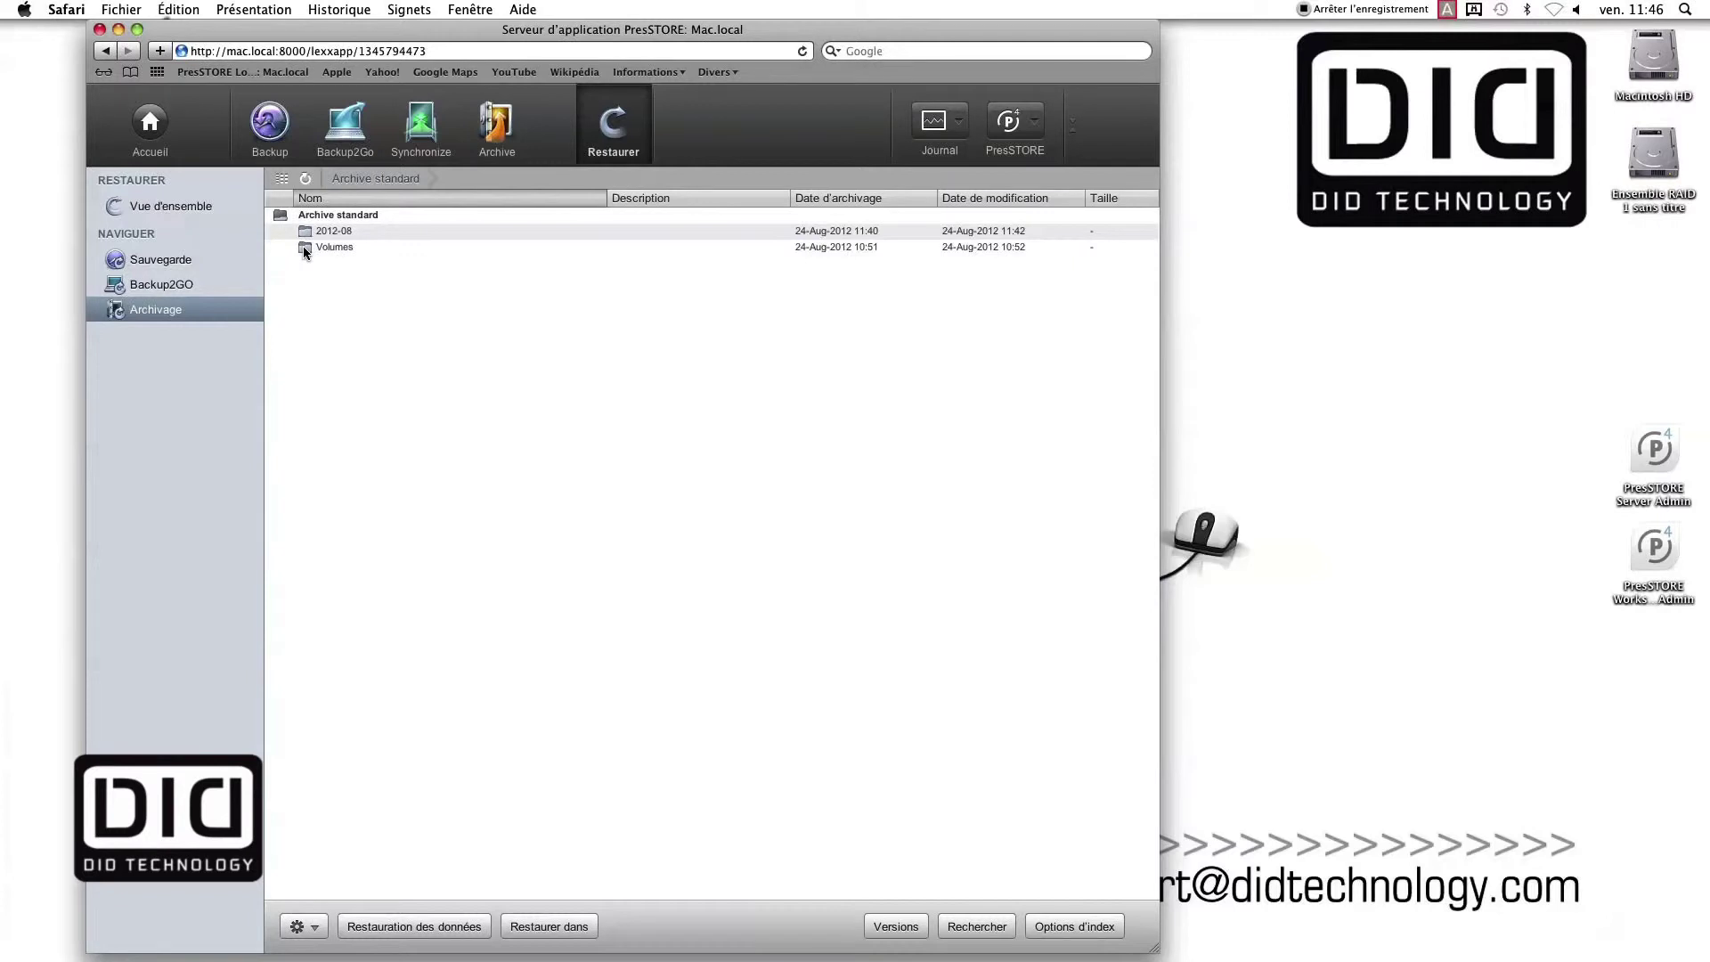
- Browse the archive index through Volumes, Ensemble RAID 1 sans titre, 2012-08, 24-Fri 10024 Tape-Archive and 5D - copie 2 to the Normandie folder
{"action": "double_click", "coordinate": [304, 251]}
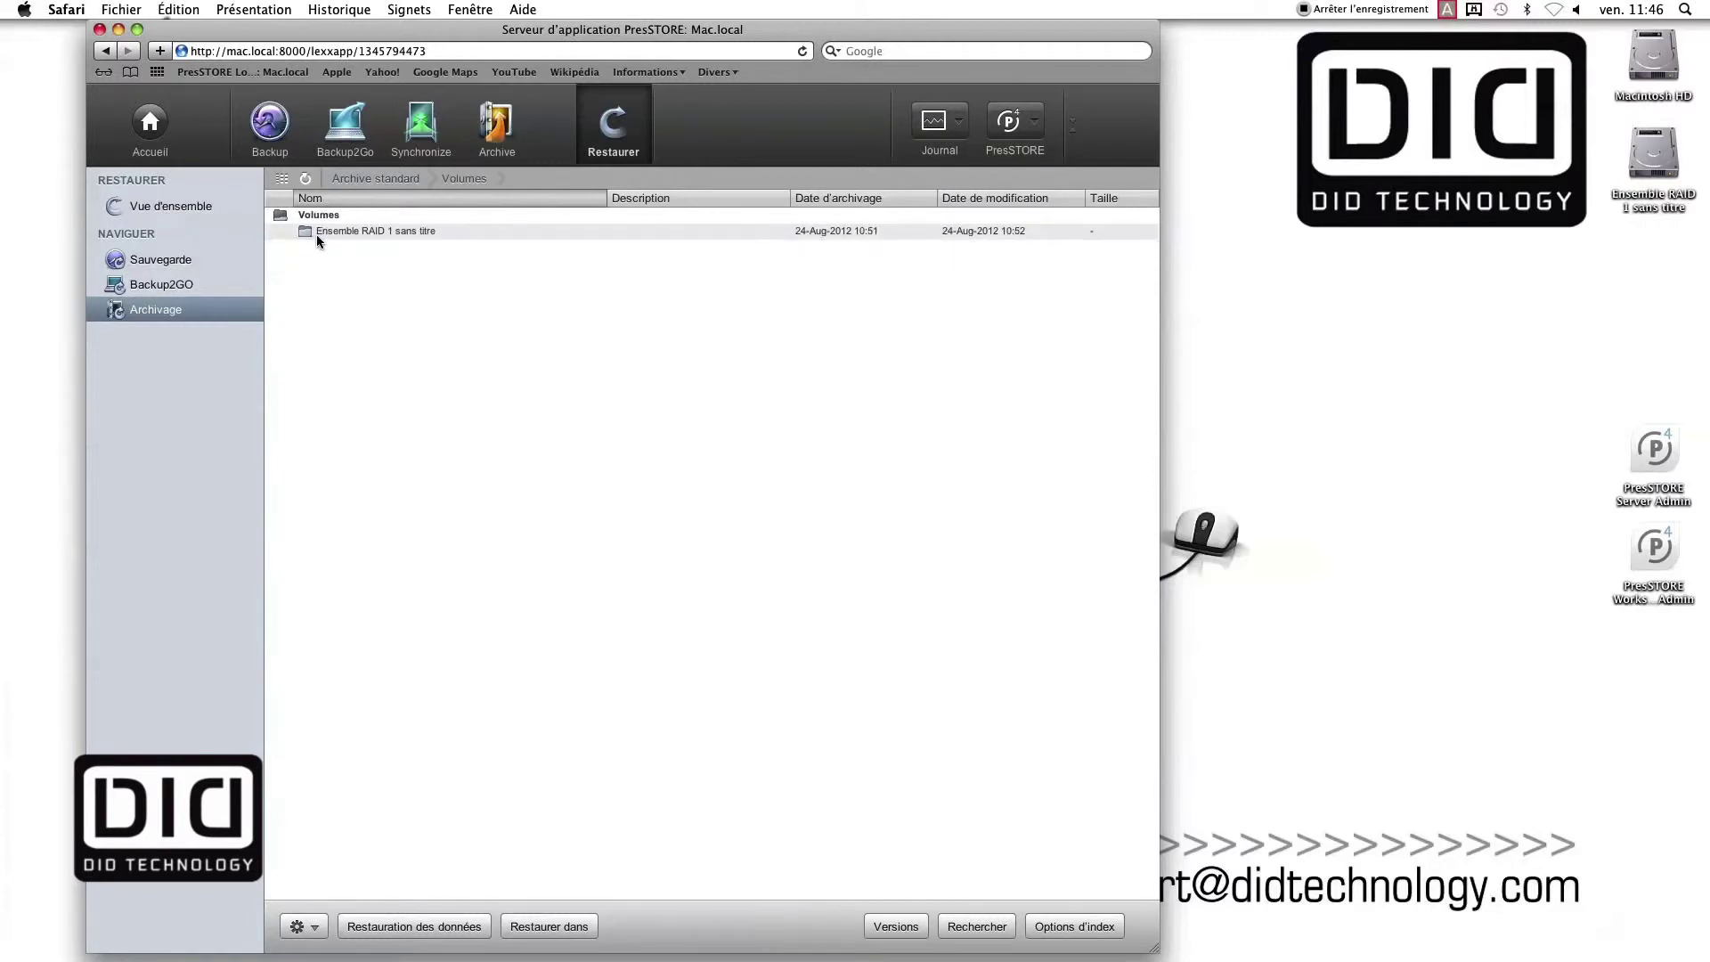
{"action": "double_click", "coordinate": [317, 233]}
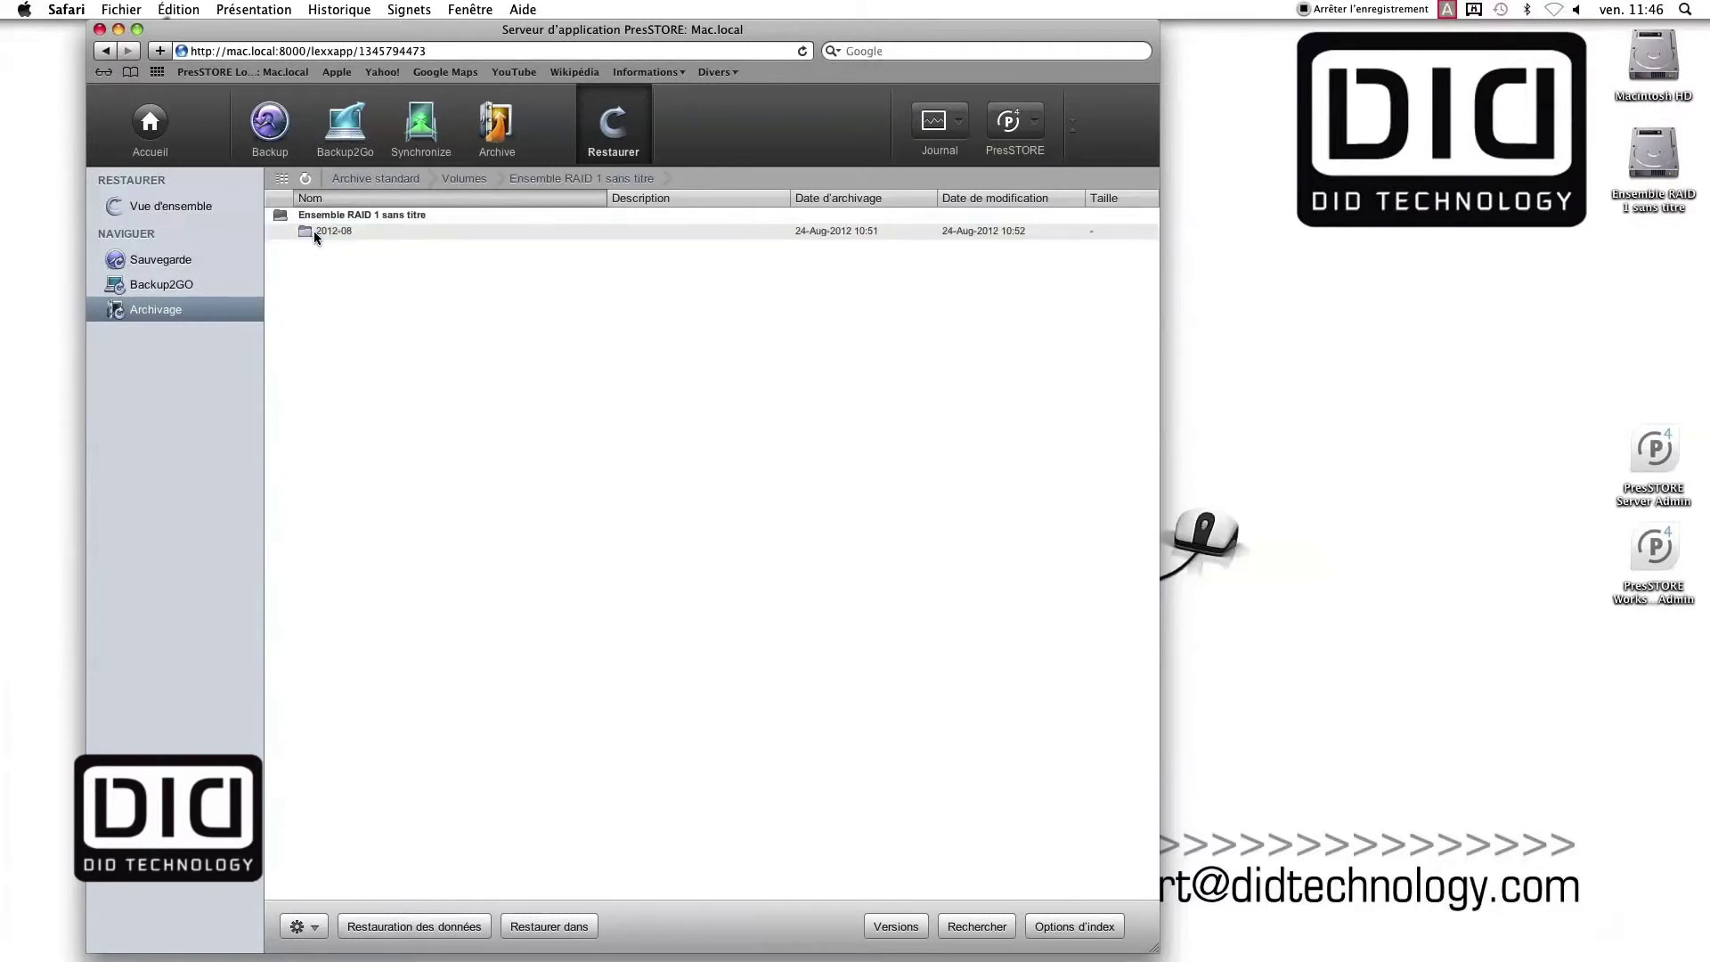
{"action": "left_click", "coordinate": [340, 233]}
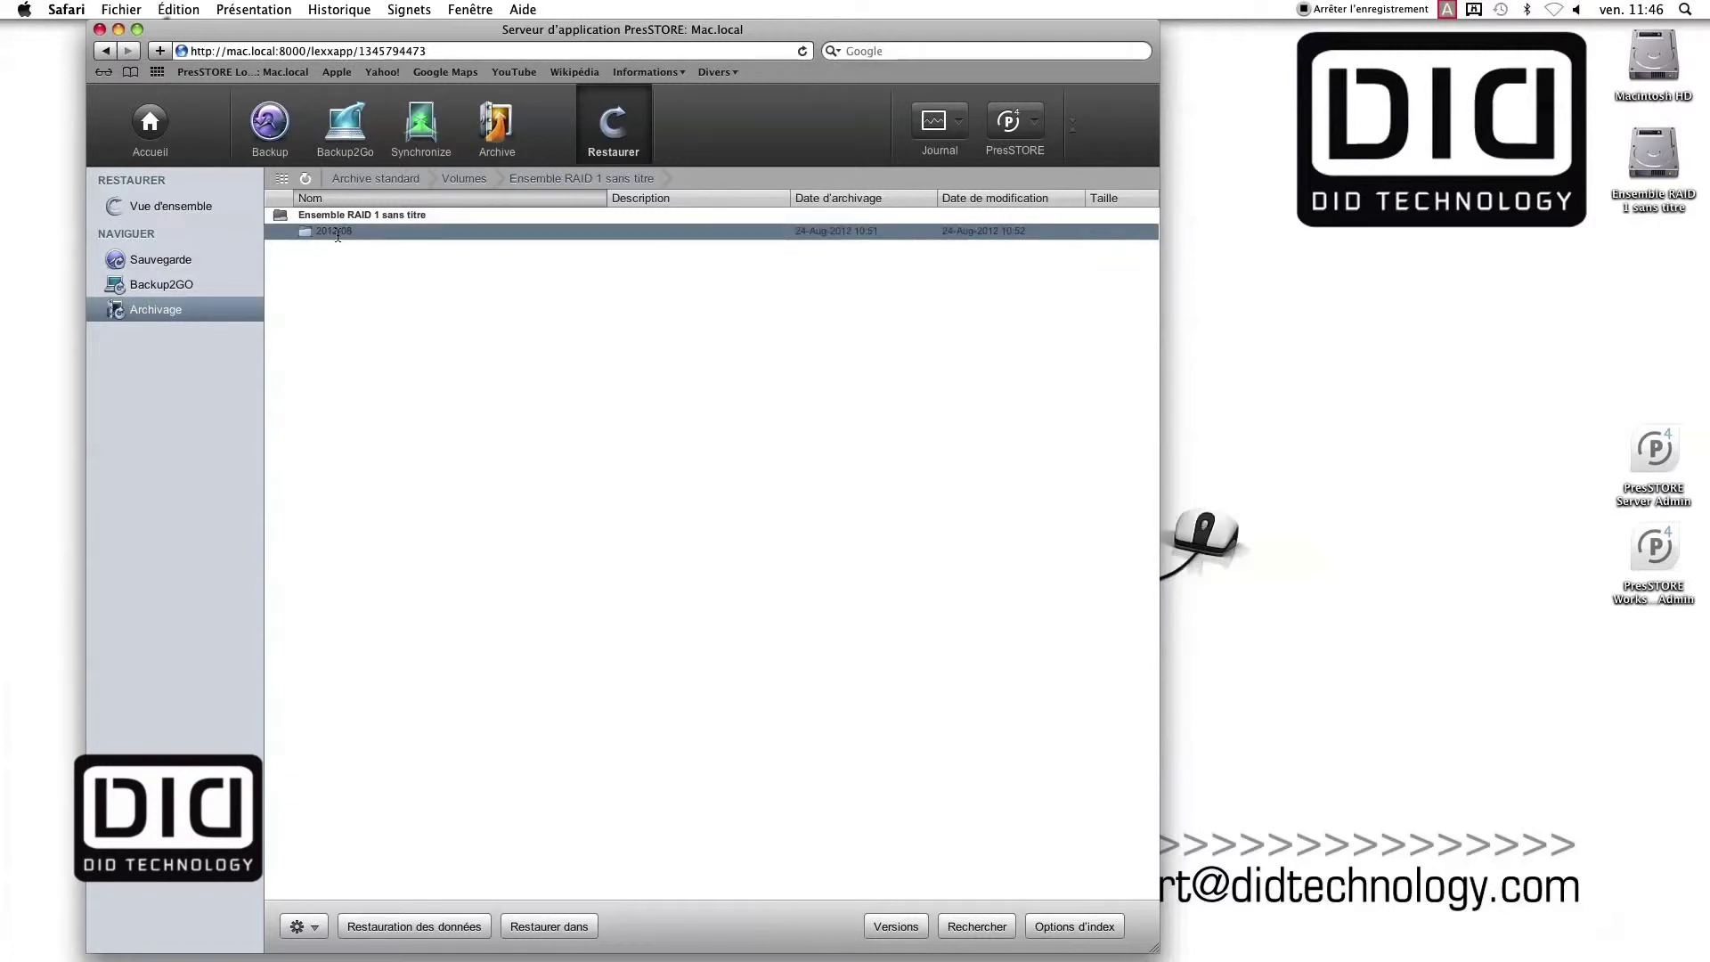
{"action": "double_click", "coordinate": [340, 234]}
{"action": "double_click", "coordinate": [385, 233]}
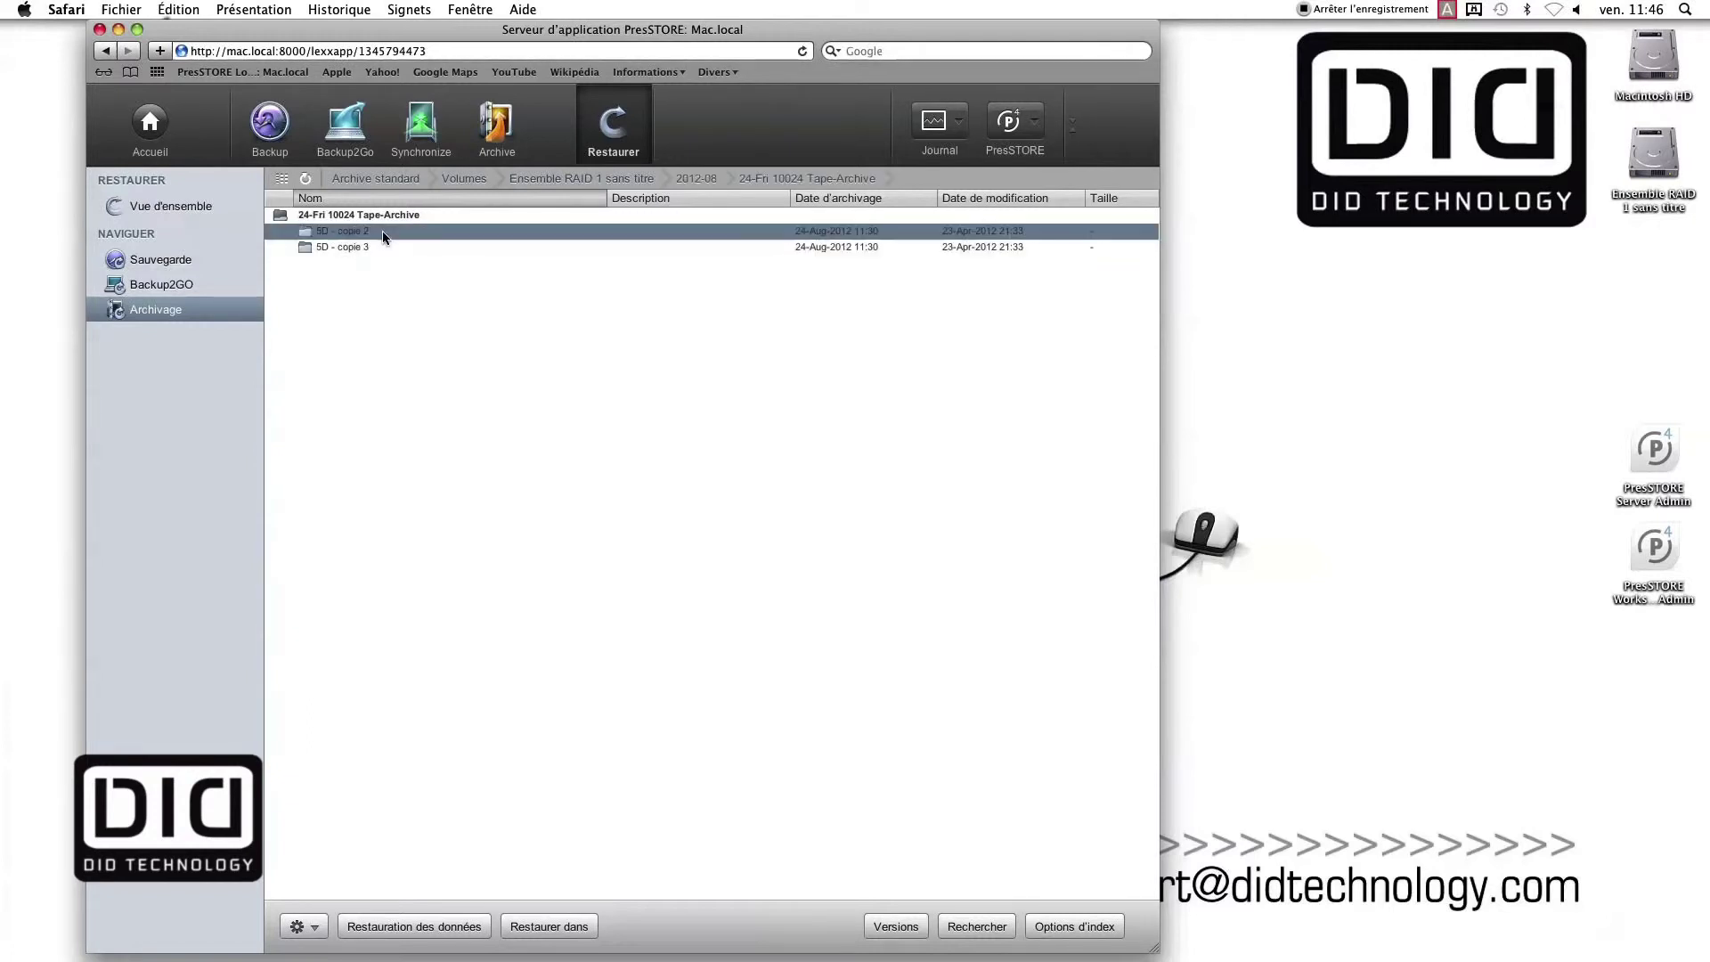
{"action": "double_click", "coordinate": [376, 233]}
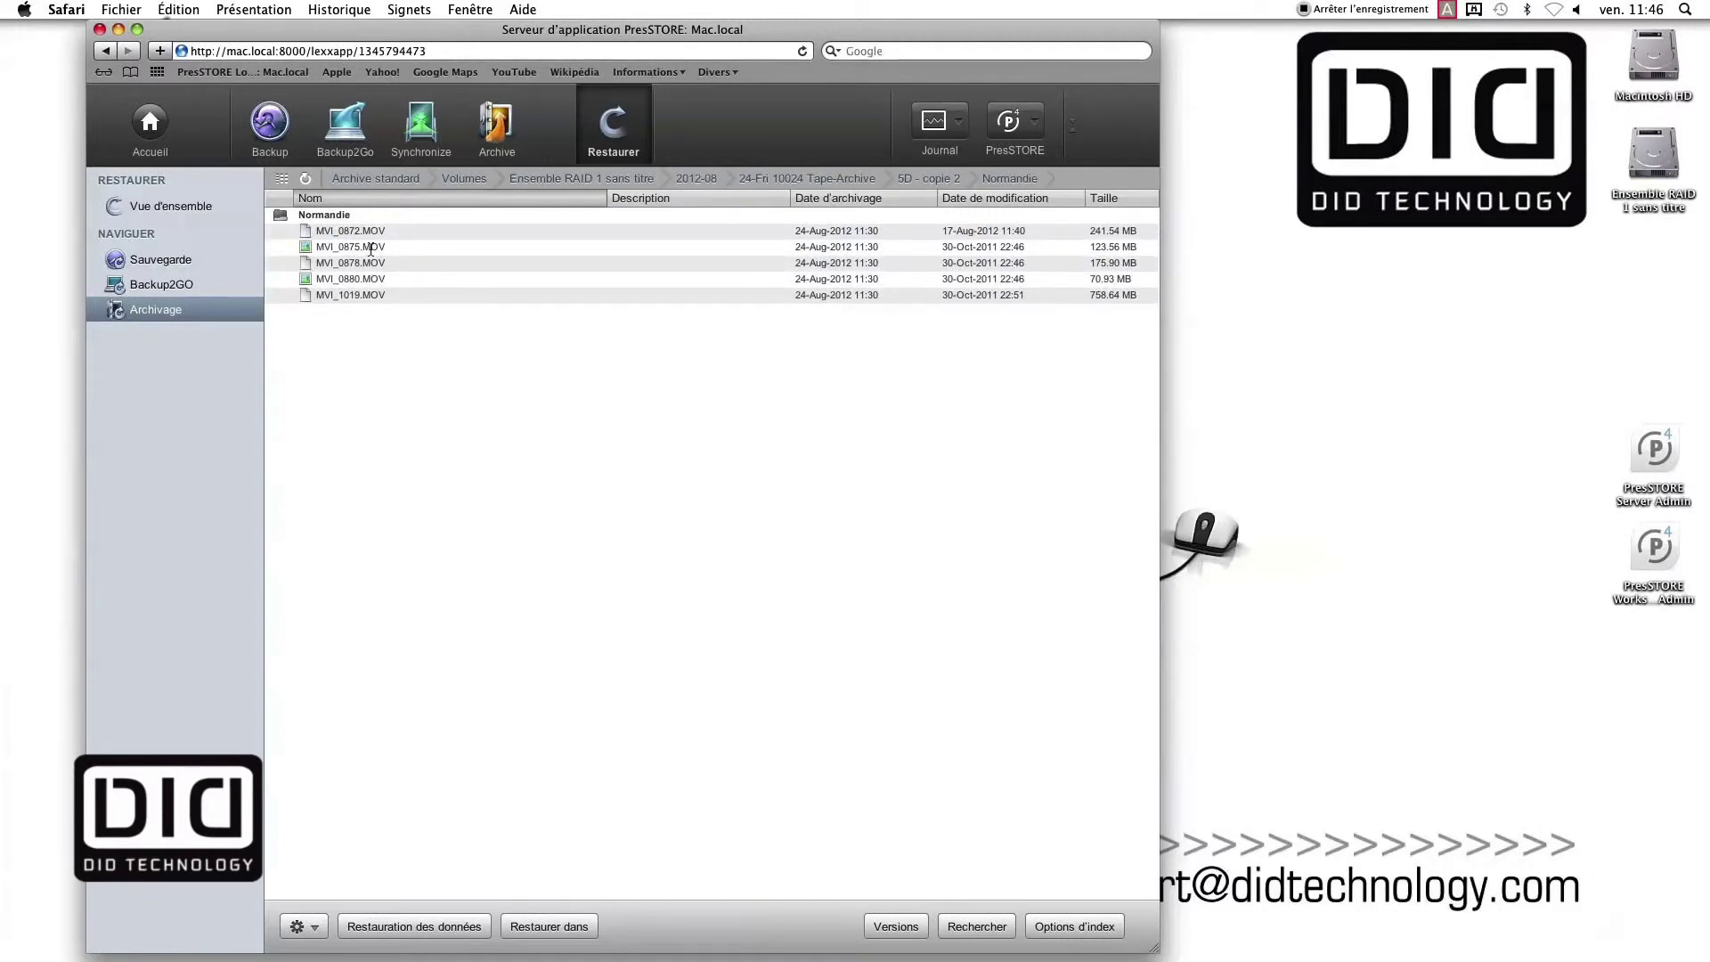
- Open the preview of the archived clip MVI_0875.MOV and play it
{"action": "double_click", "coordinate": [370, 248]}
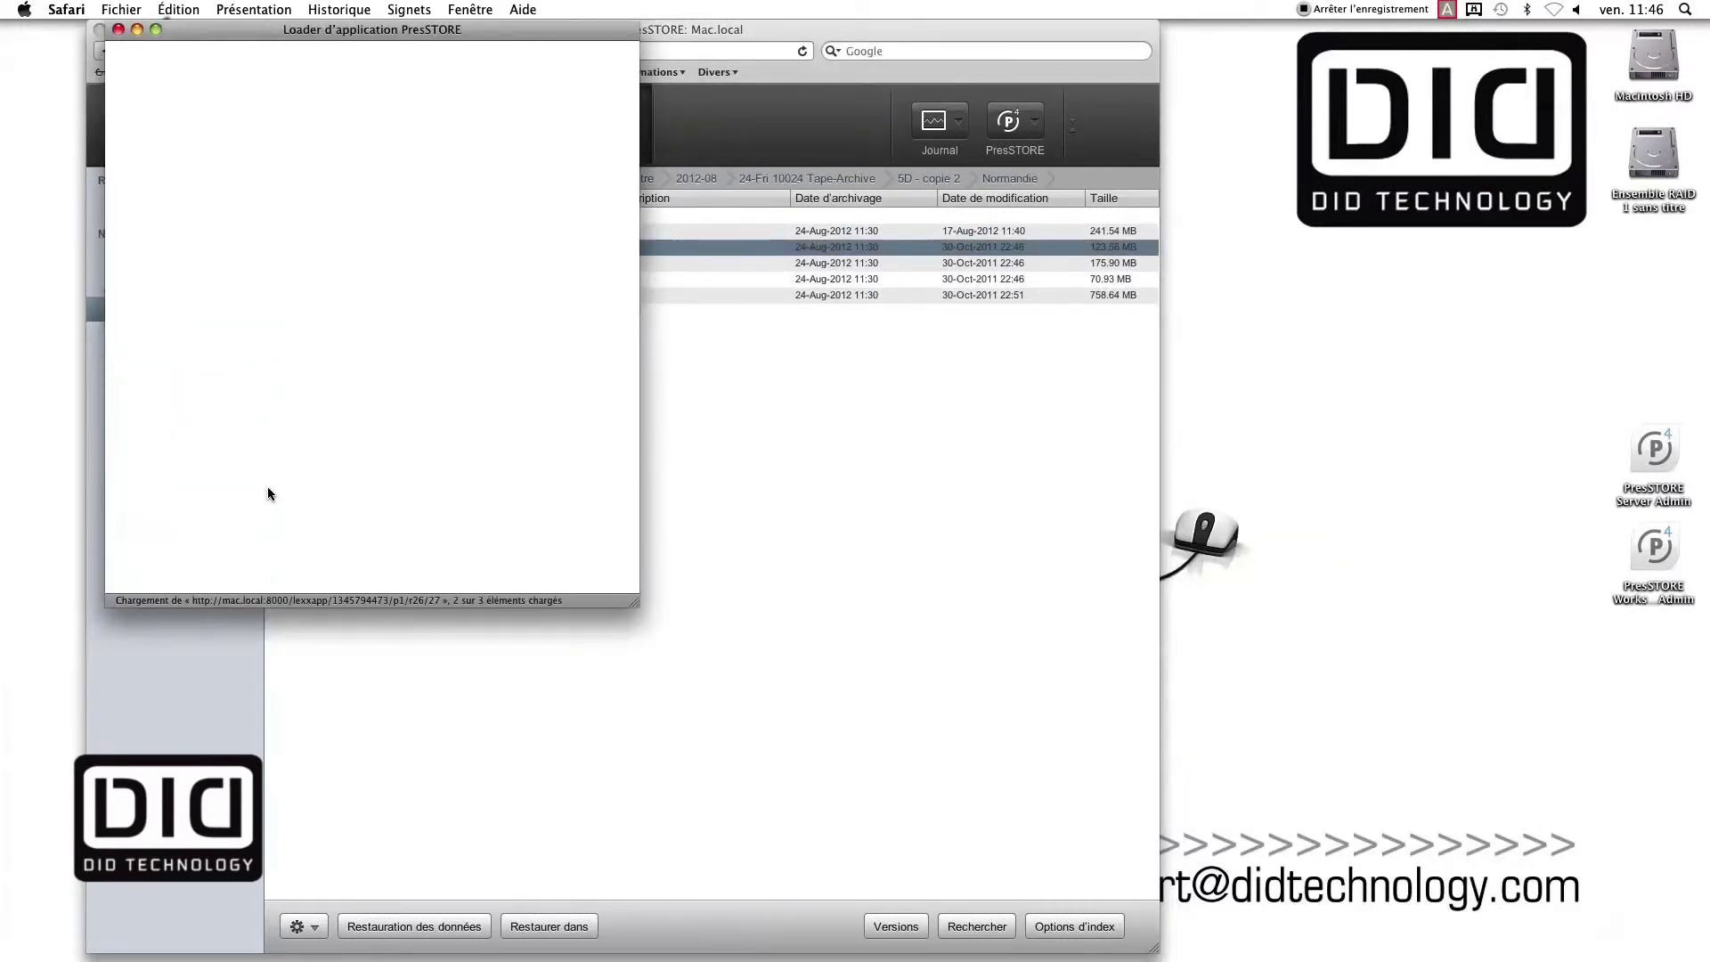
{"action": "left_click_drag", "start_coordinate": [286, 282], "coordinate": [314, 278]}
{"action": "left_click", "coordinate": [272, 280]}
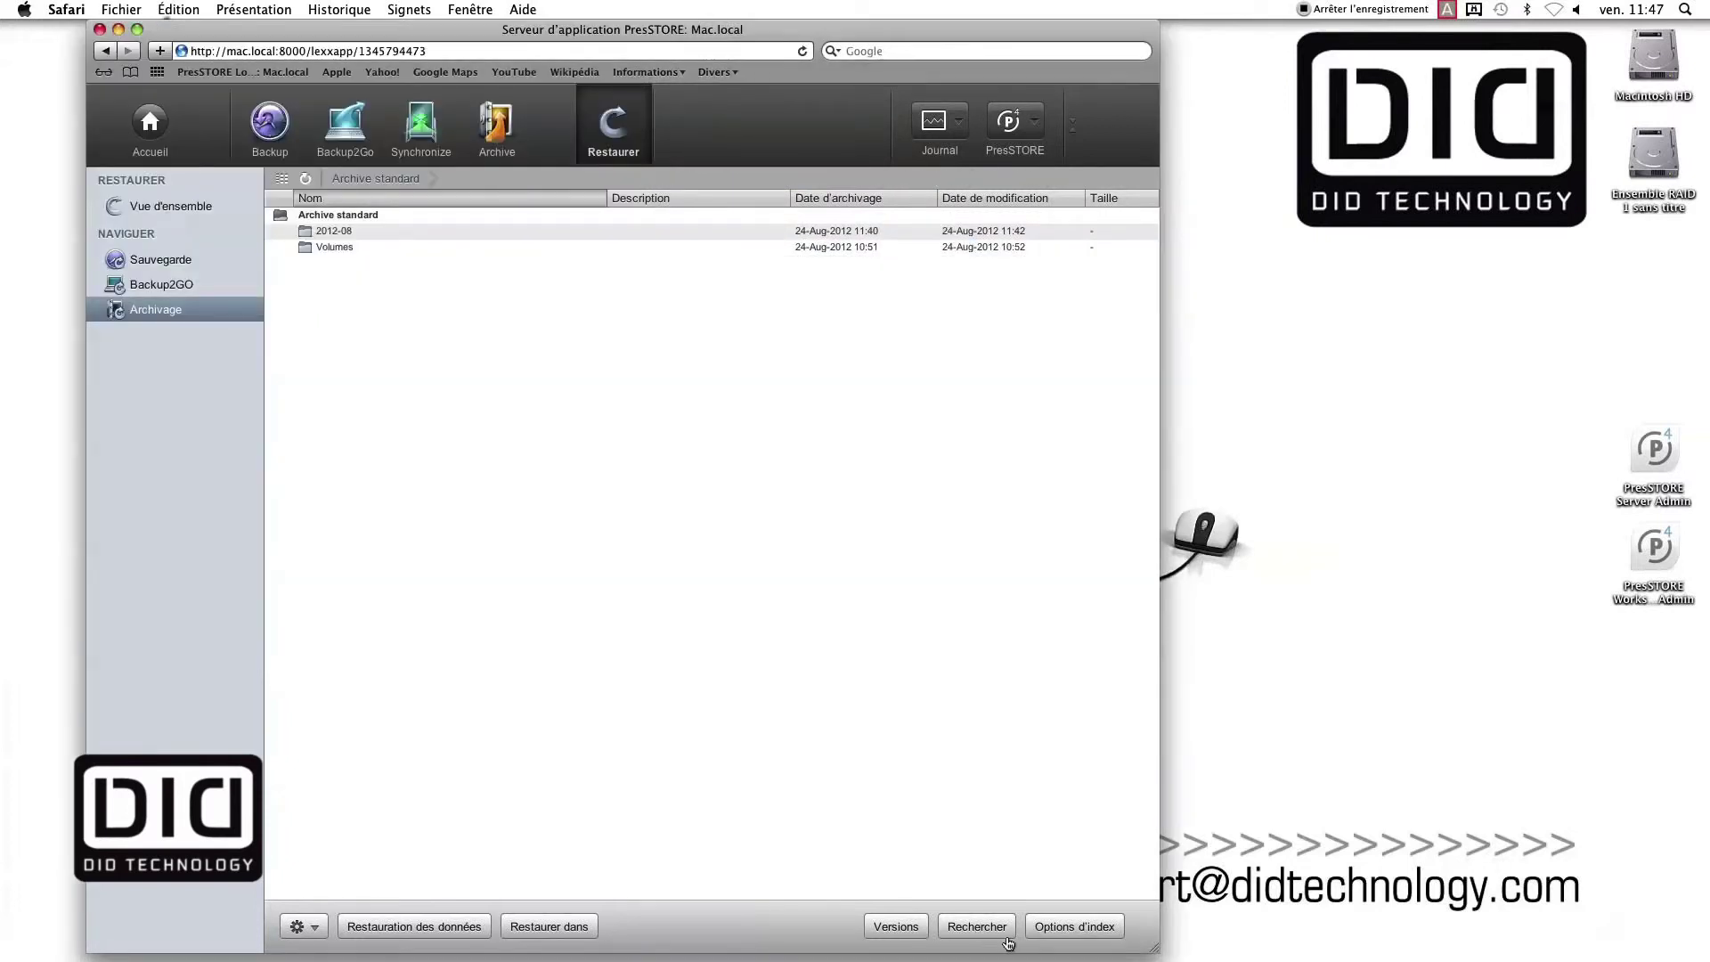
- Open the search in Archive standard and examine the matching options for file name and modification date
{"action": "left_click", "coordinate": [977, 927]}
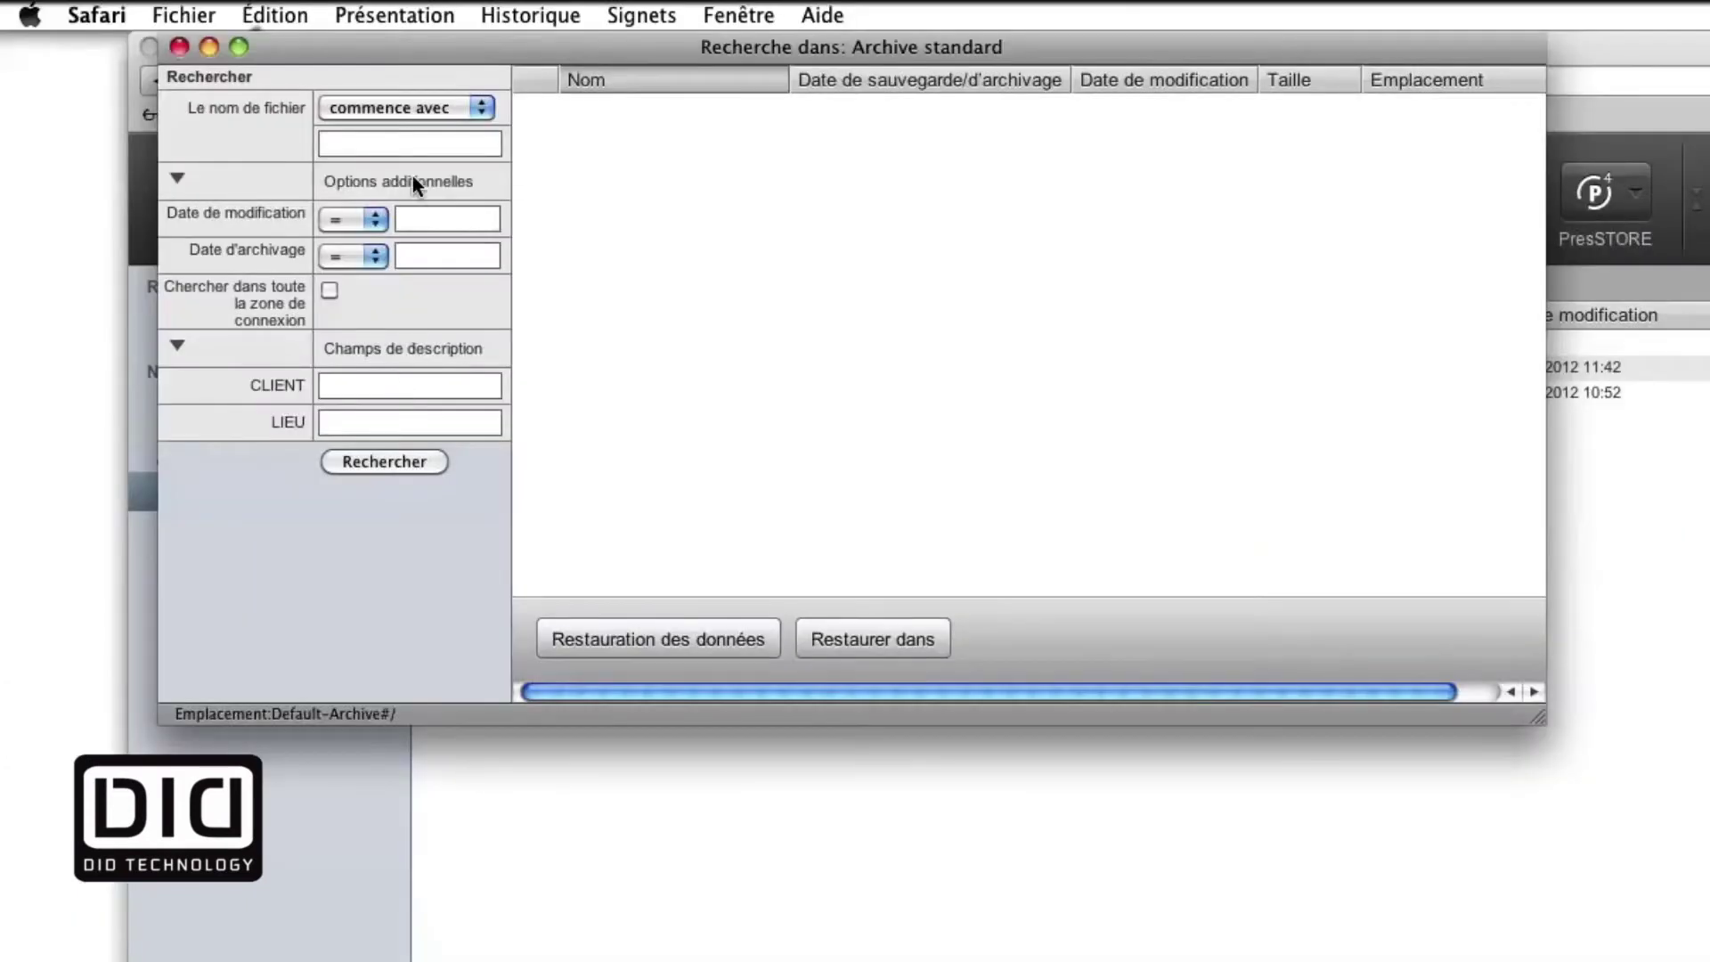
{"action": "left_click", "coordinate": [268, 67]}
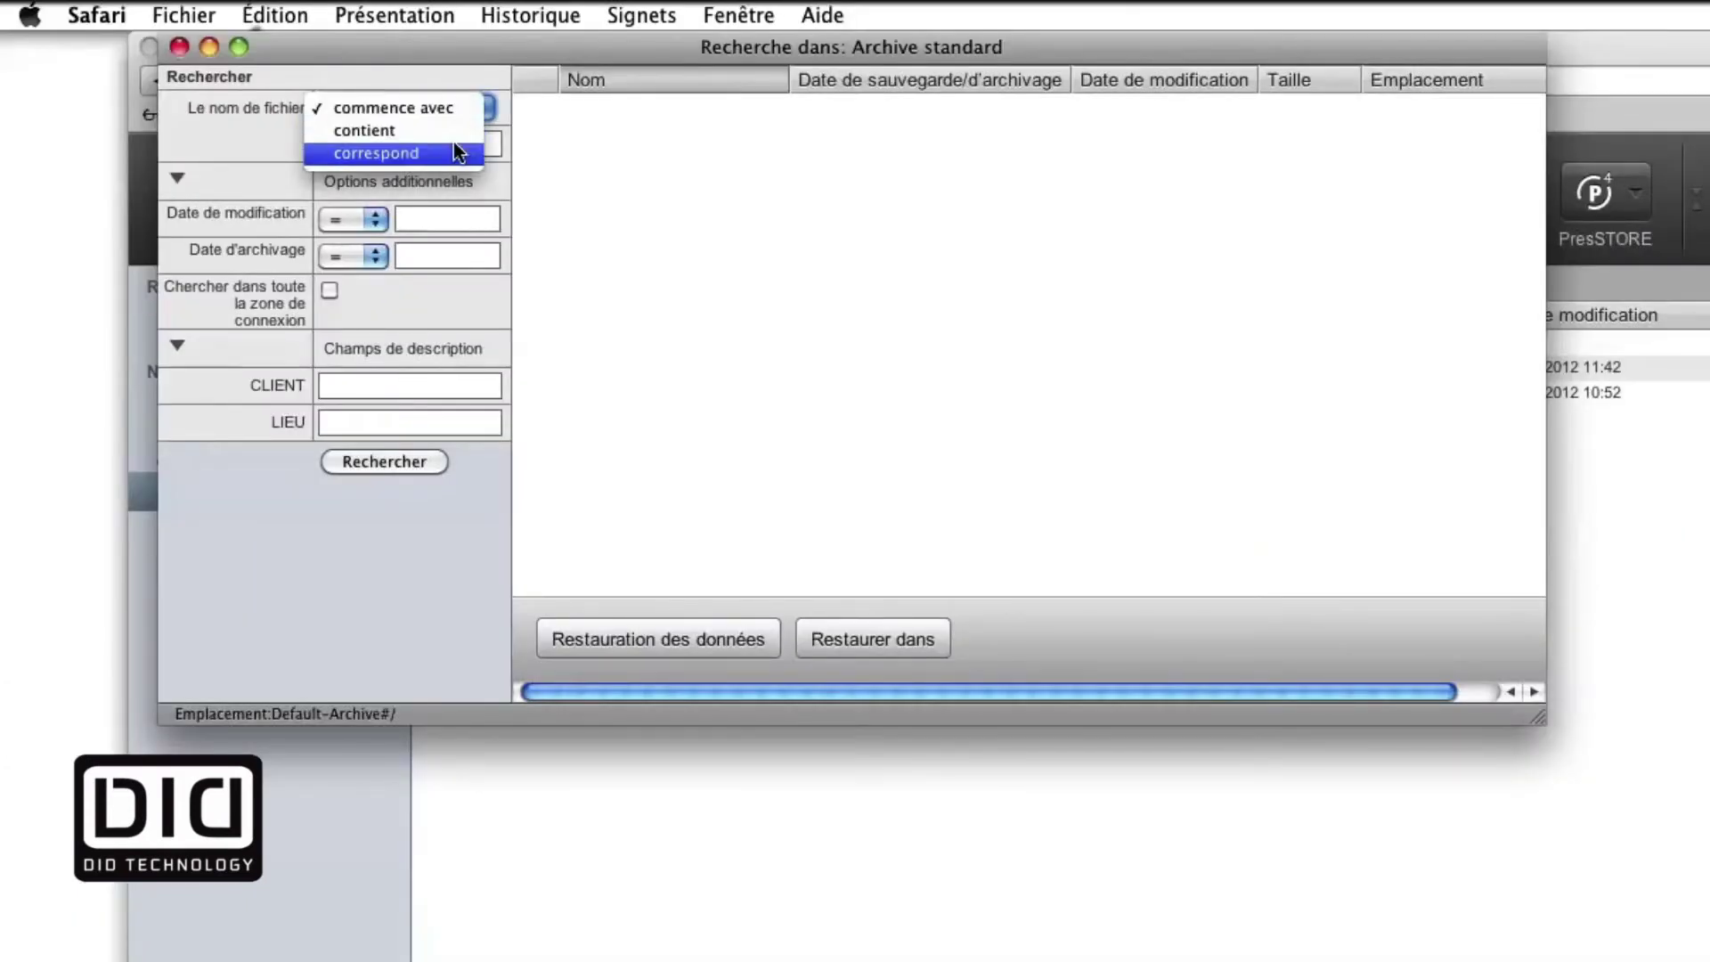
{"action": "left_click", "coordinate": [233, 101]}
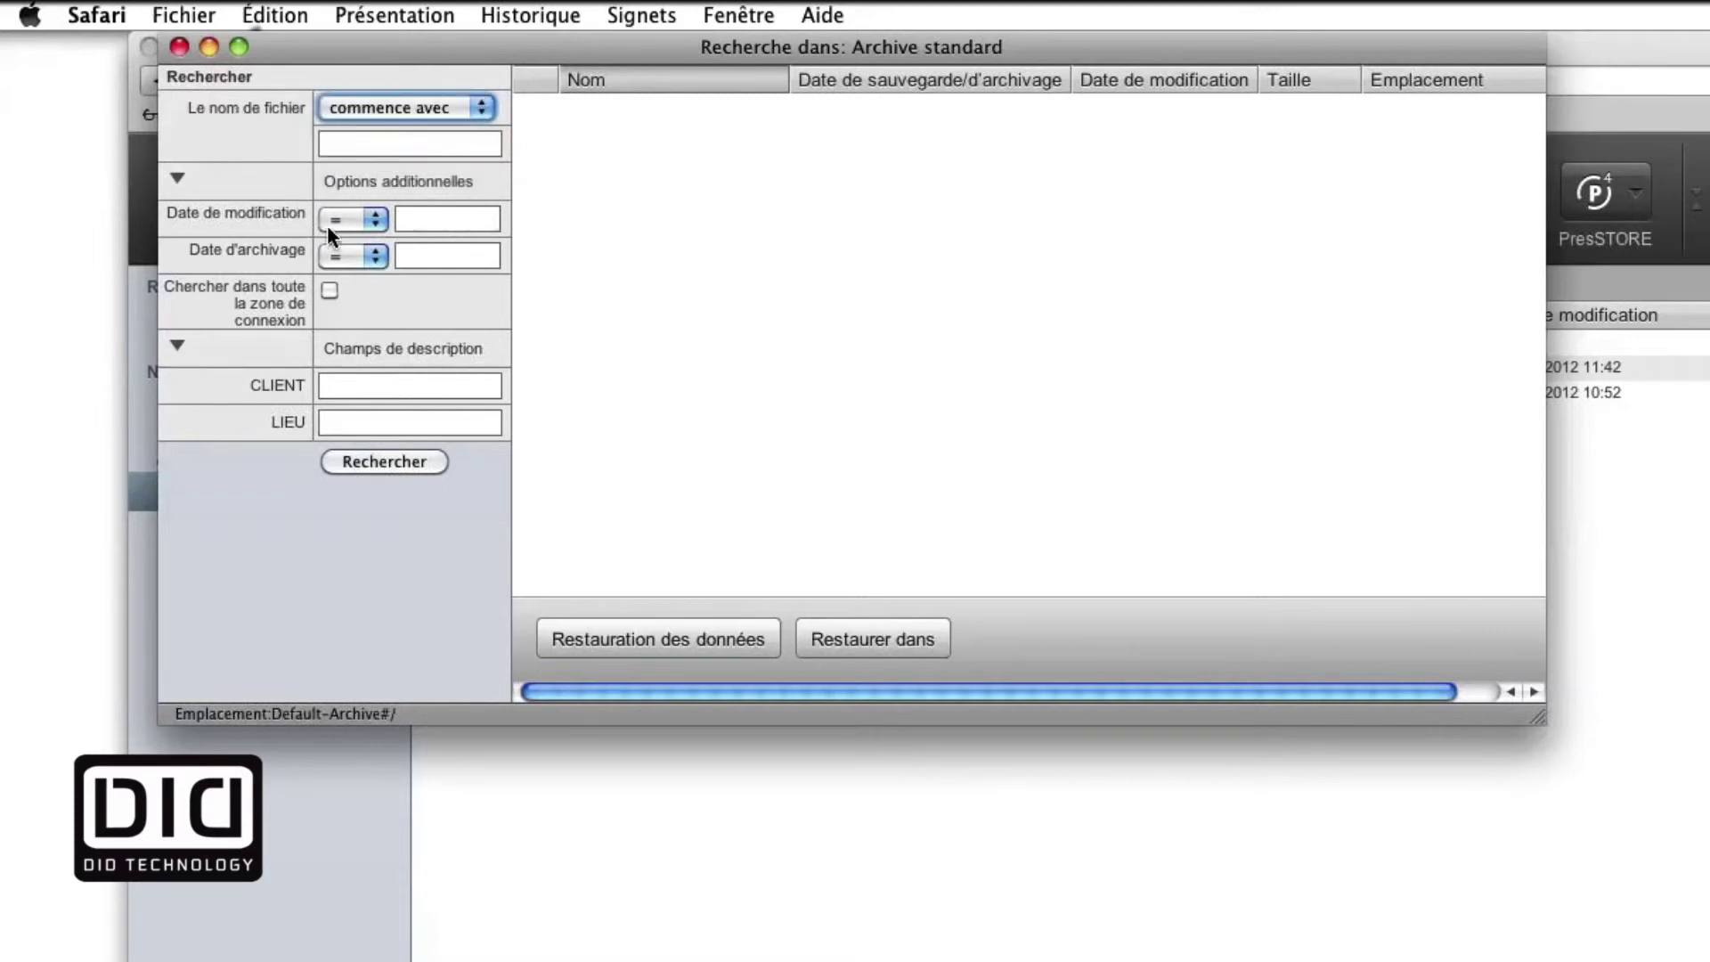
{"action": "left_click", "coordinate": [362, 219]}
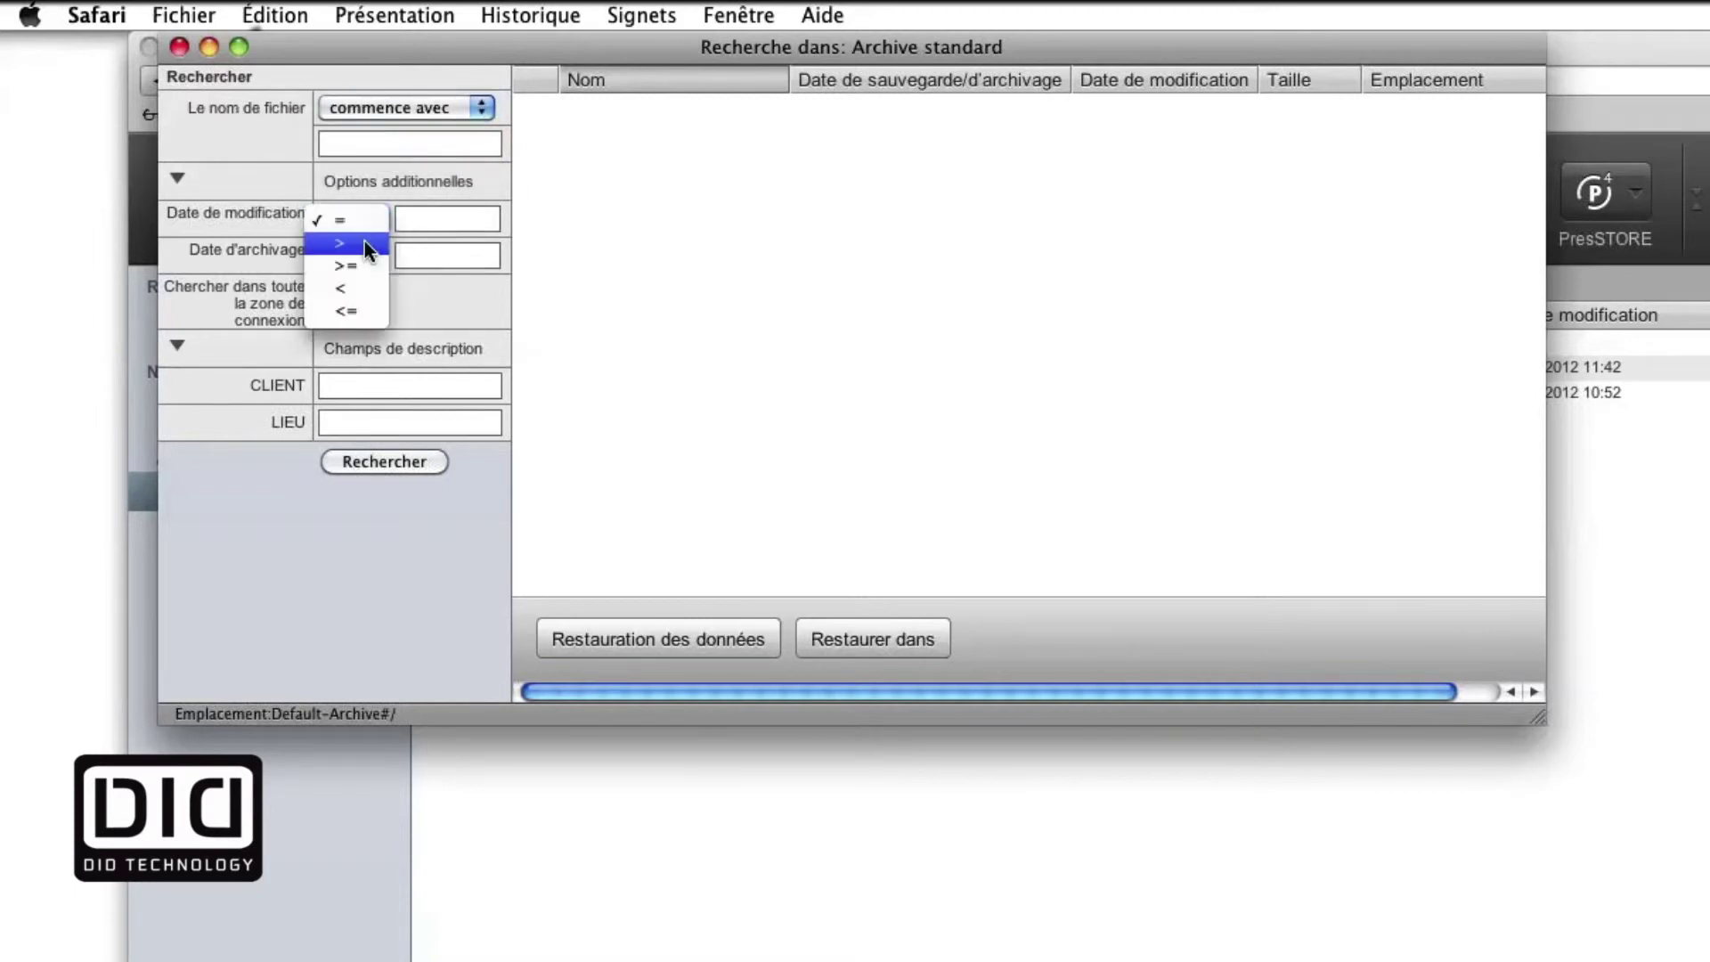
{"action": "left_click", "coordinate": [355, 218]}
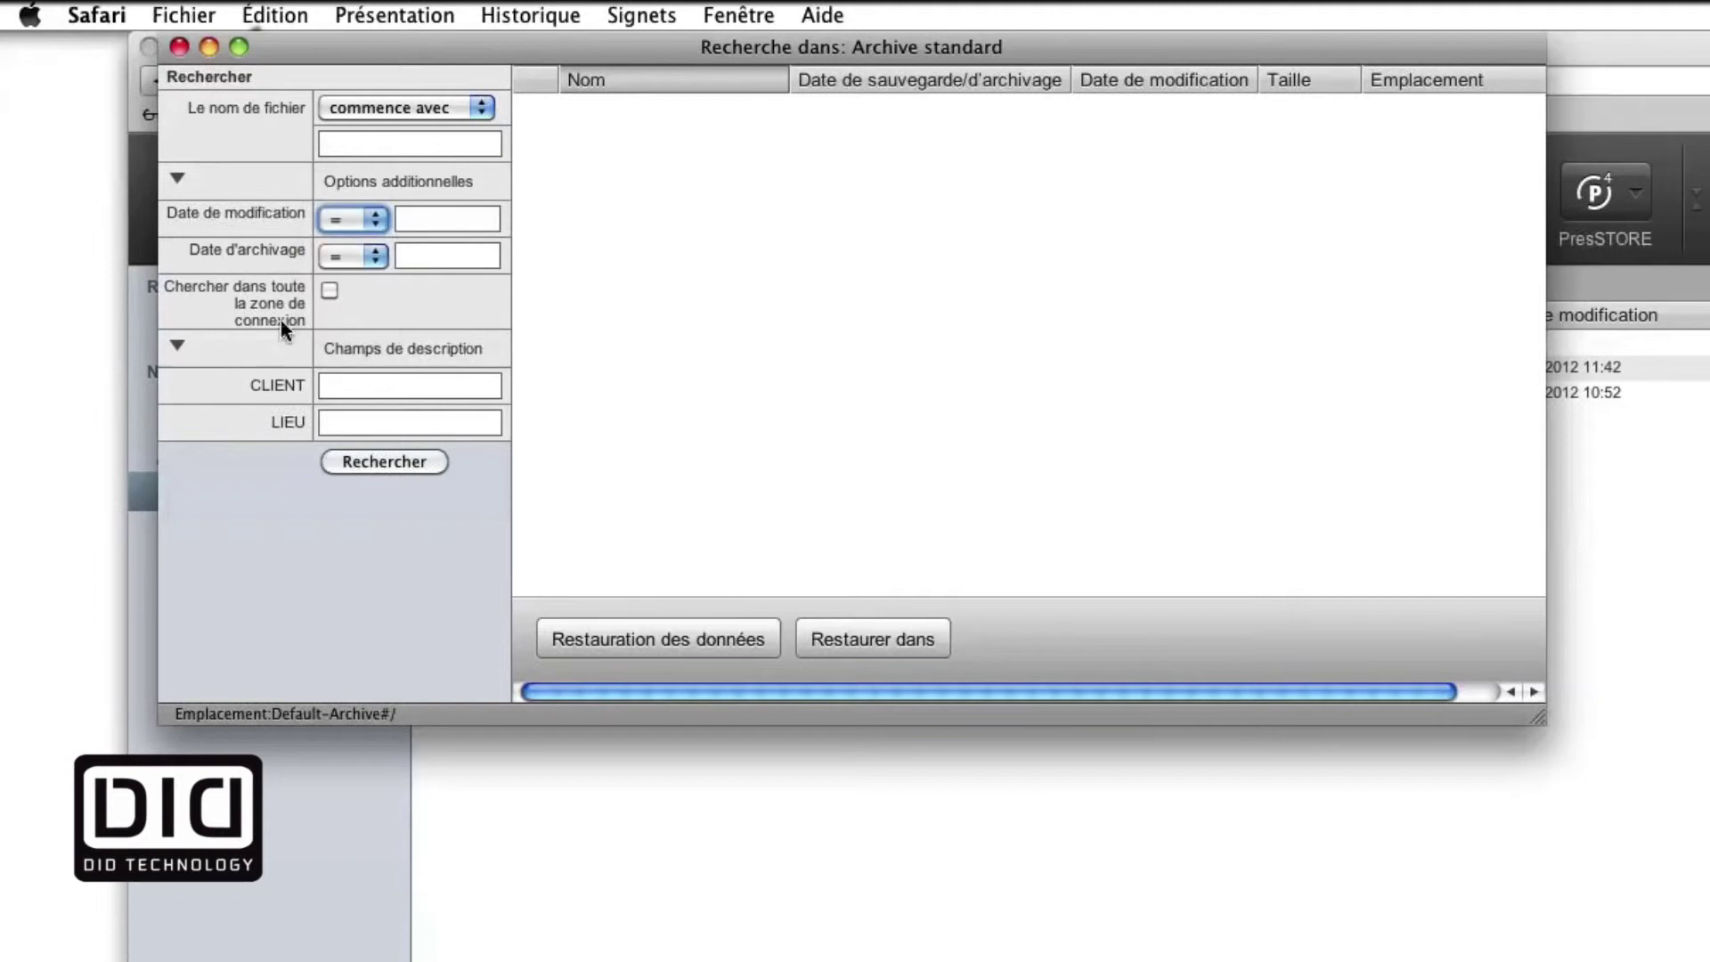
- Search the archive index for items whose CLIENT description field is clienttype
{"action": "left_click", "coordinate": [347, 383]}
{"action": "type", "text": "cl"}
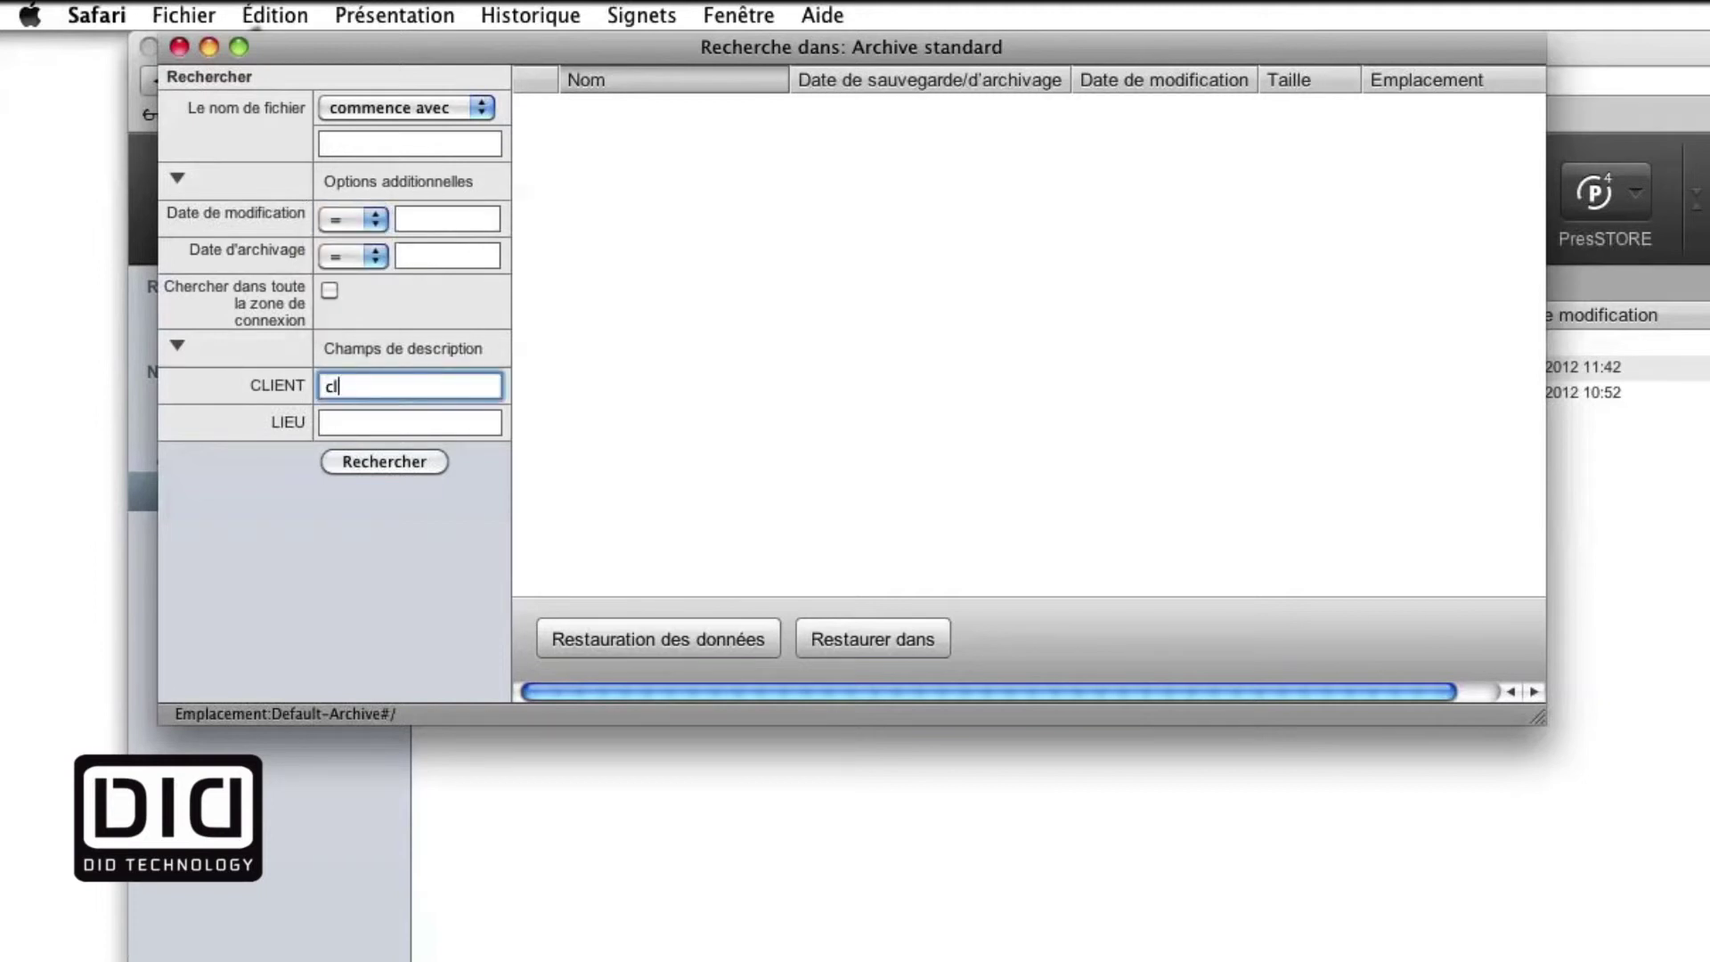
{"action": "type", "text": "ientype"}
{"action": "key", "text": "Left"}
{"action": "key", "text": "Left"}
{"action": "type", "text": "t"}
{"action": "key", "text": "Return"}
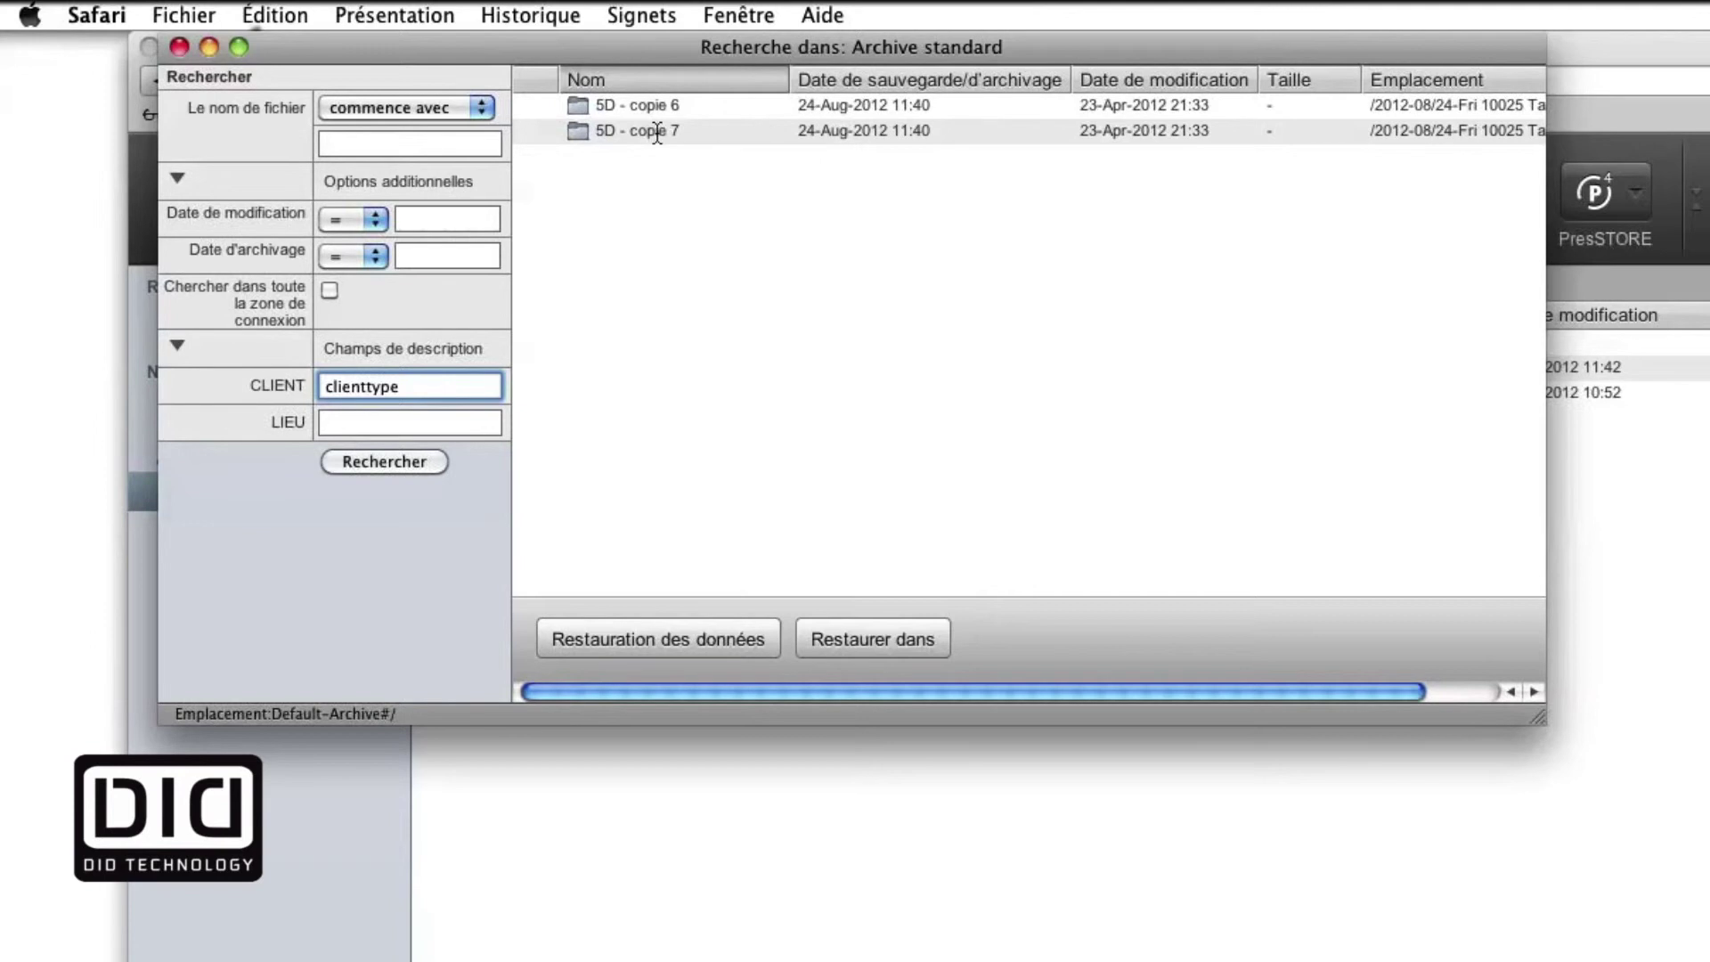
- Open 5D - copie 7 from the search results and select MVI_0875.MOV in its Normandie folder
{"action": "left_click", "coordinate": [585, 128]}
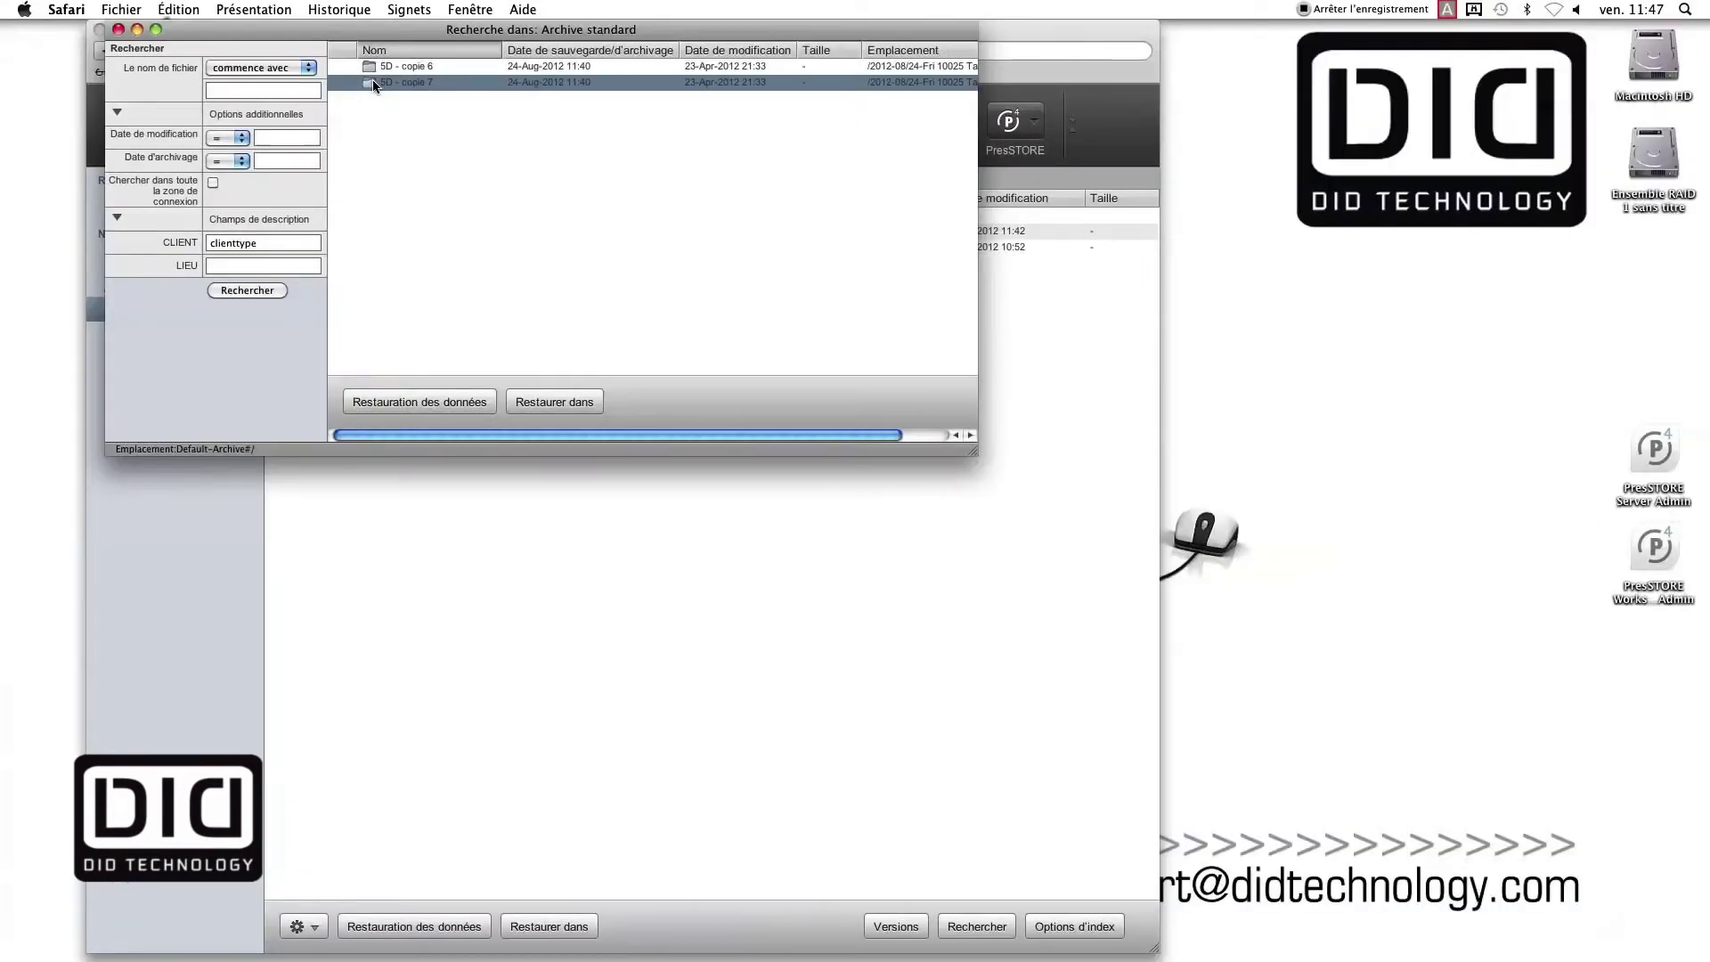
{"action": "double_click", "coordinate": [374, 84]}
{"action": "double_click", "coordinate": [307, 233]}
{"action": "left_click", "coordinate": [308, 249]}
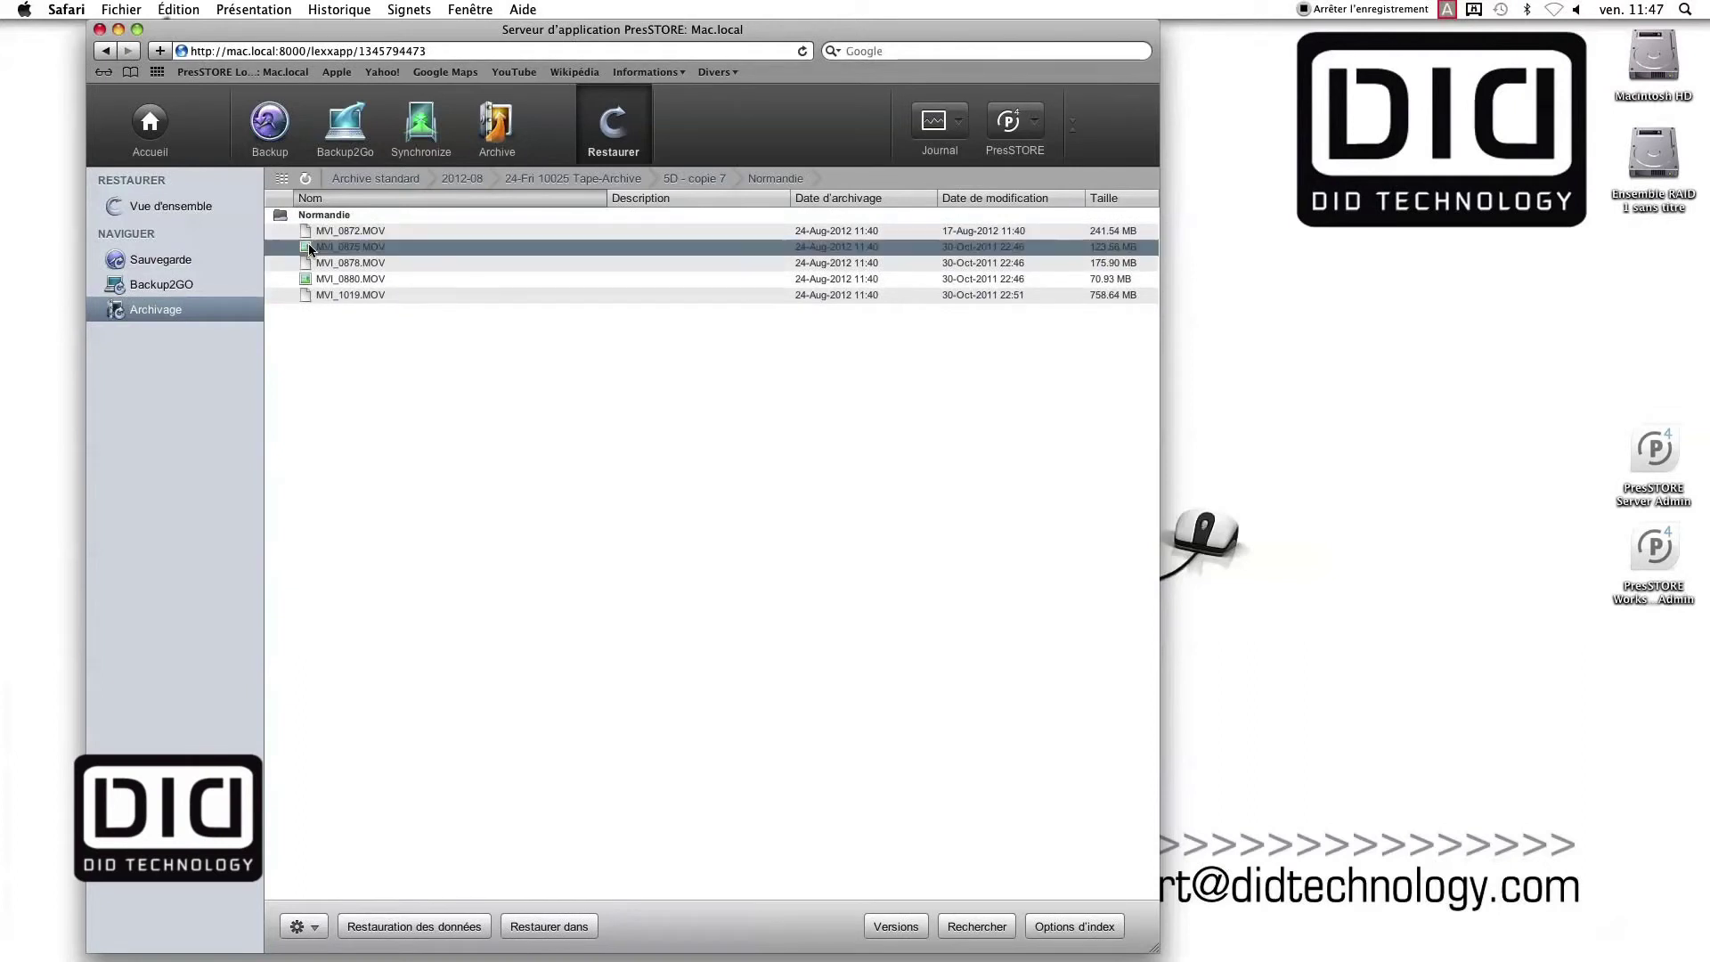
- Set MVI_0875.MOV to be restored into a folder, choose the predefined Bureau location, and continue to the restore confirmation
{"action": "right_click", "coordinate": [307, 252]}
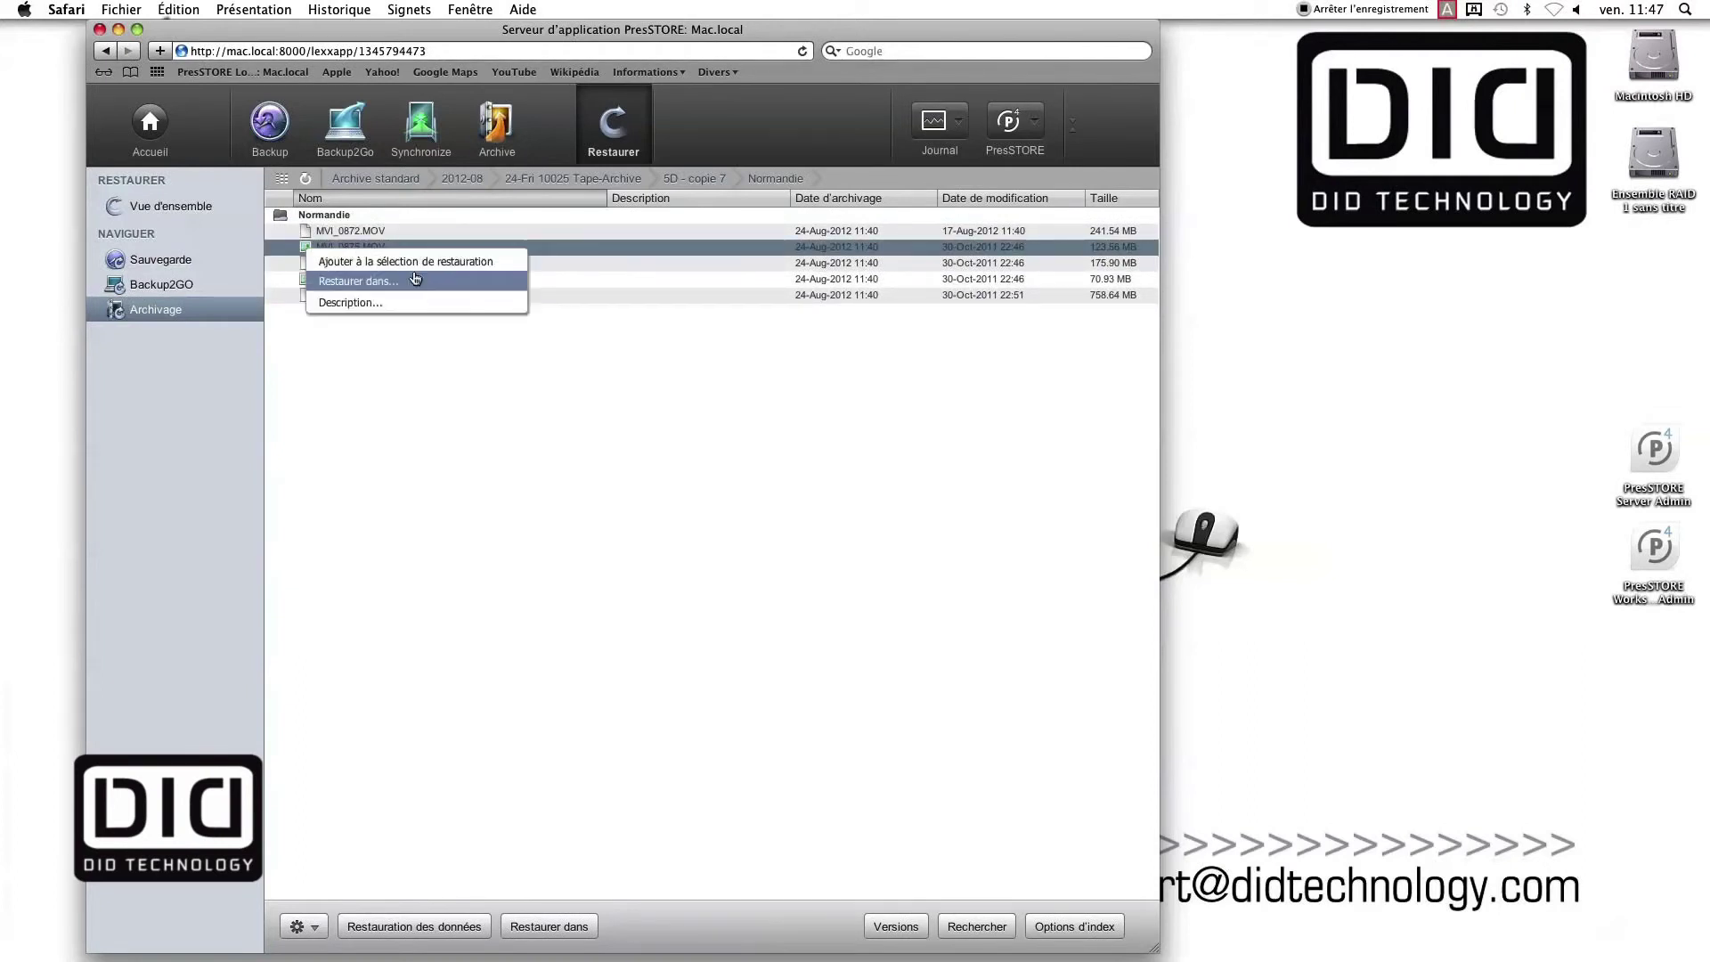
{"action": "left_click", "coordinate": [464, 283]}
{"action": "left_click", "coordinate": [434, 75]}
{"action": "left_click", "coordinate": [372, 119]}
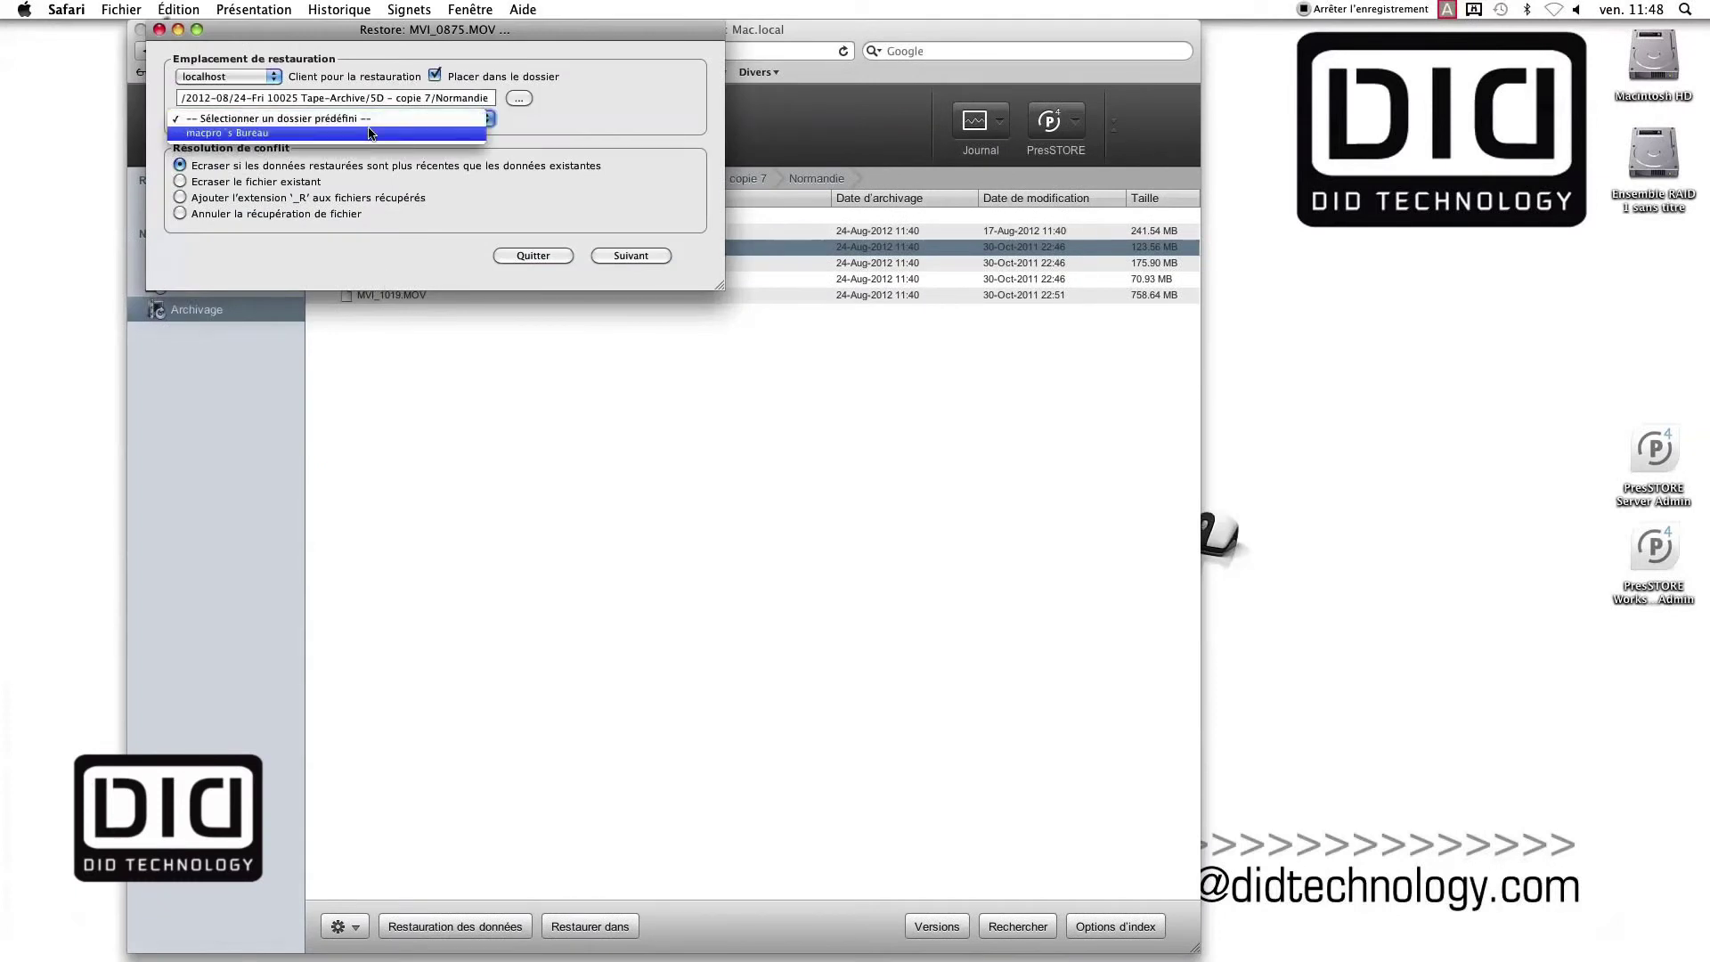
{"action": "left_click", "coordinate": [371, 132]}
{"action": "left_click", "coordinate": [623, 255]}
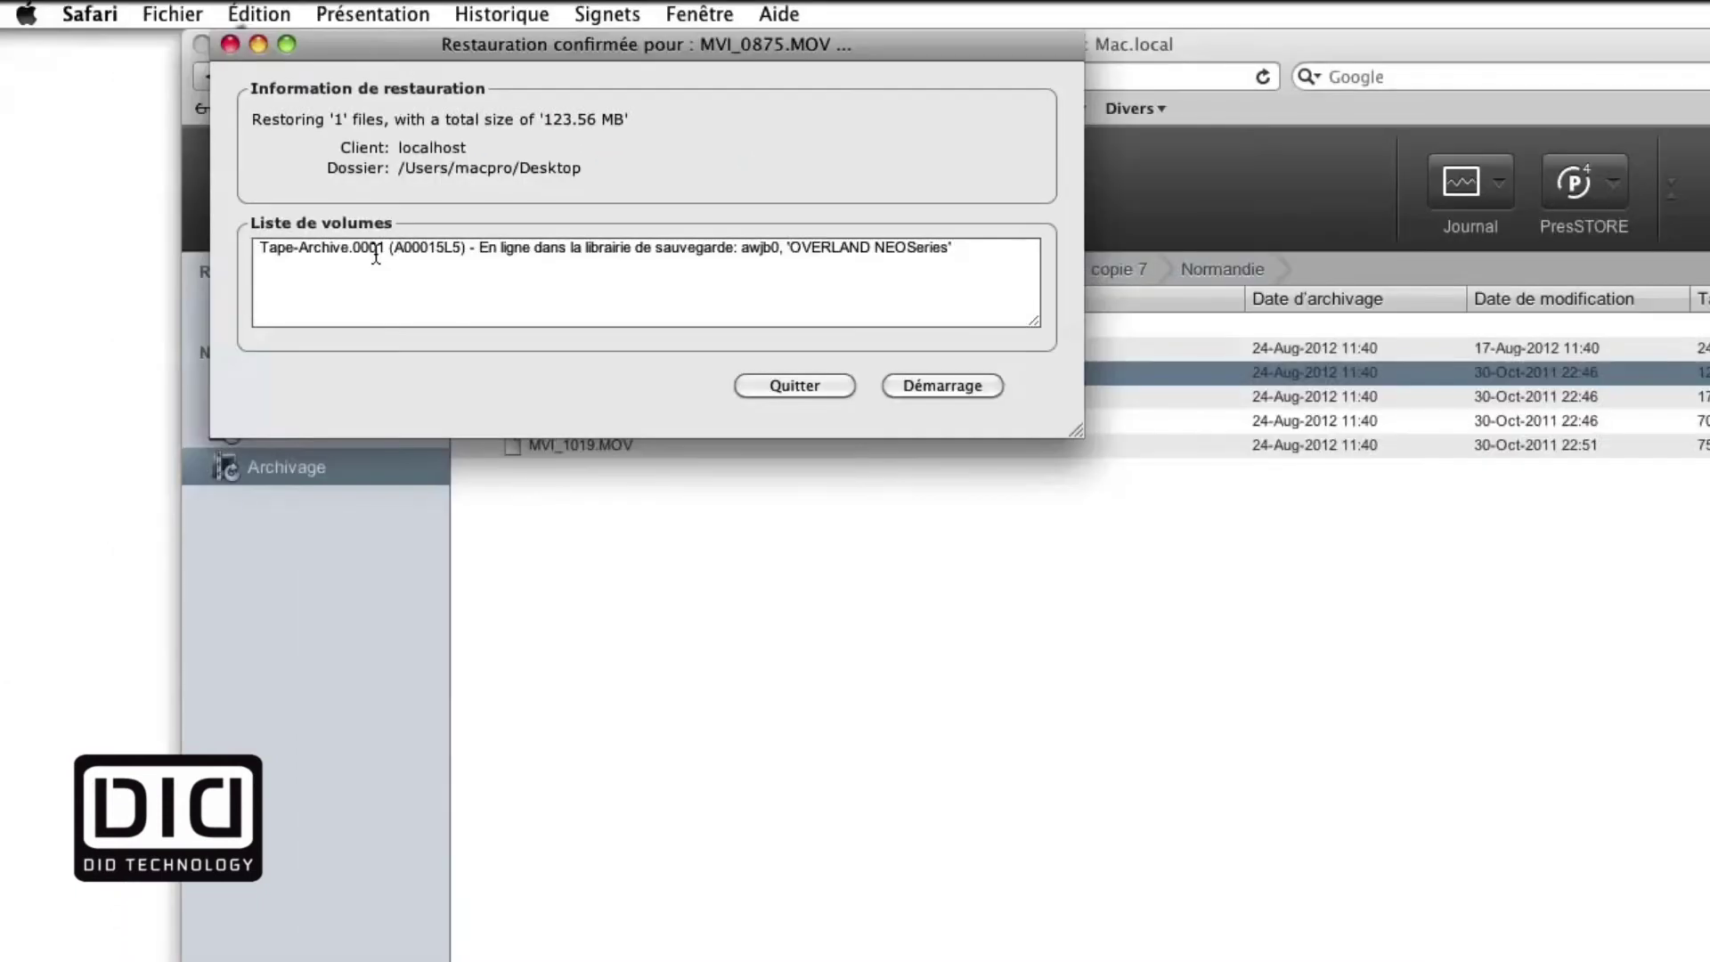
- Check the required tape volume, start the restore of MVI_0875.MOV, and monitor the expanded job details in the operations manager
{"action": "left_click_drag", "start_coordinate": [265, 166], "coordinate": [169, 164]}
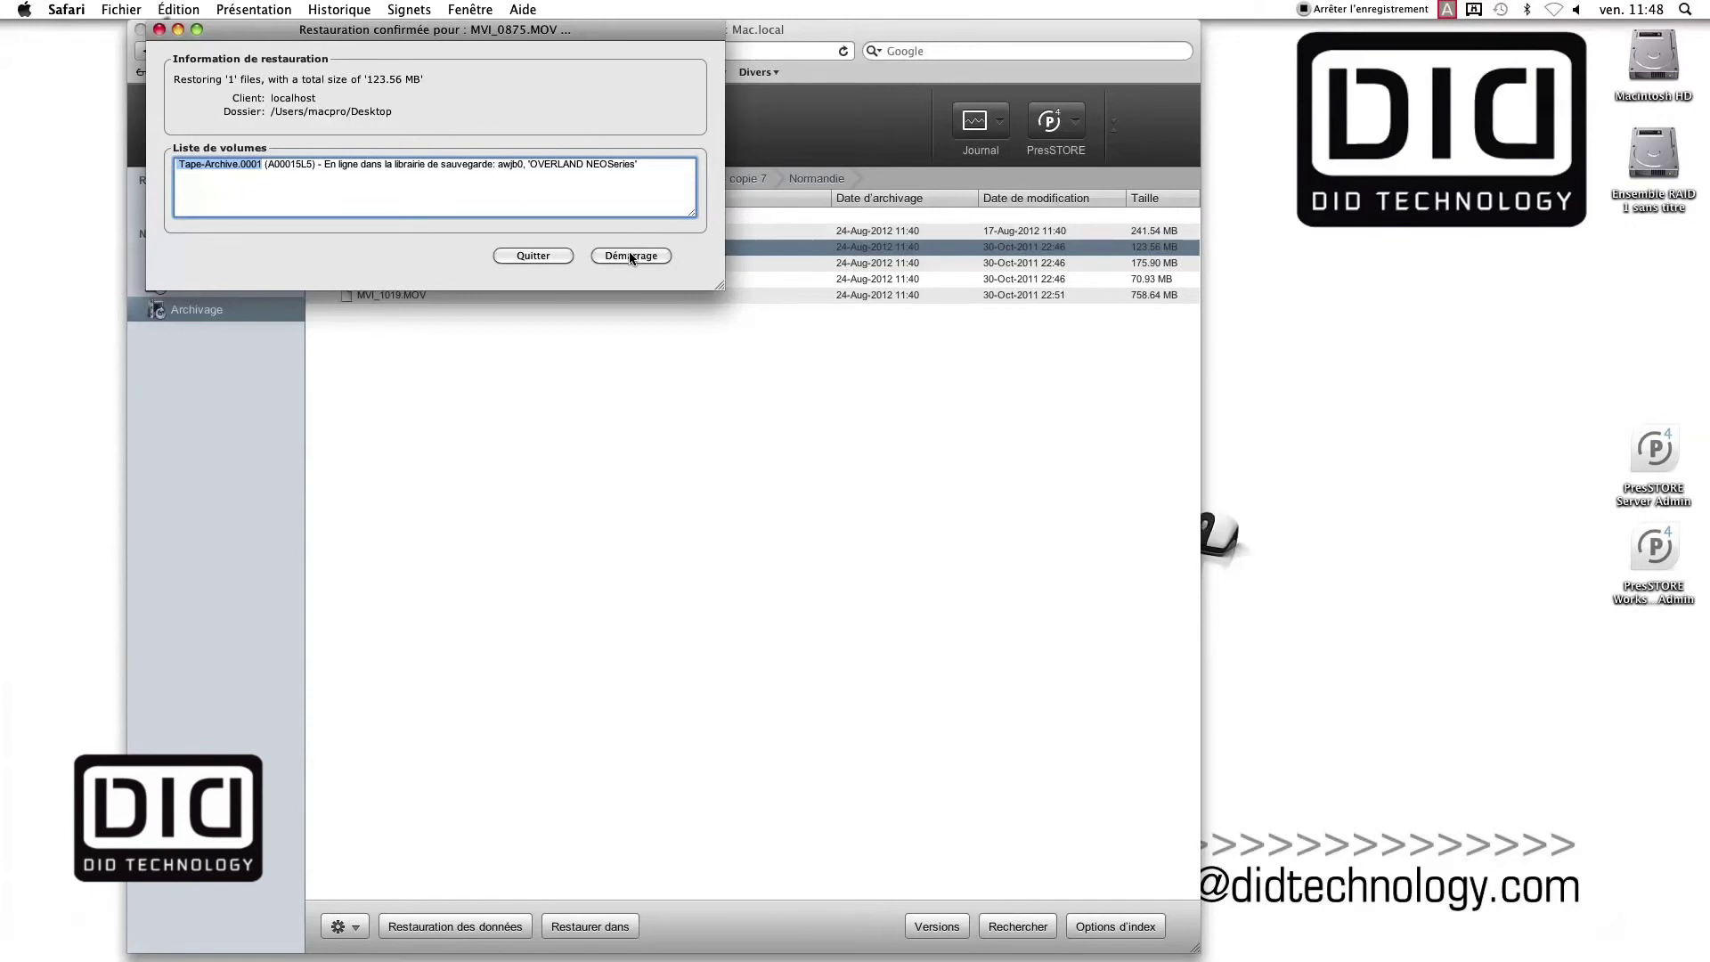
{"action": "left_click", "coordinate": [631, 257]}
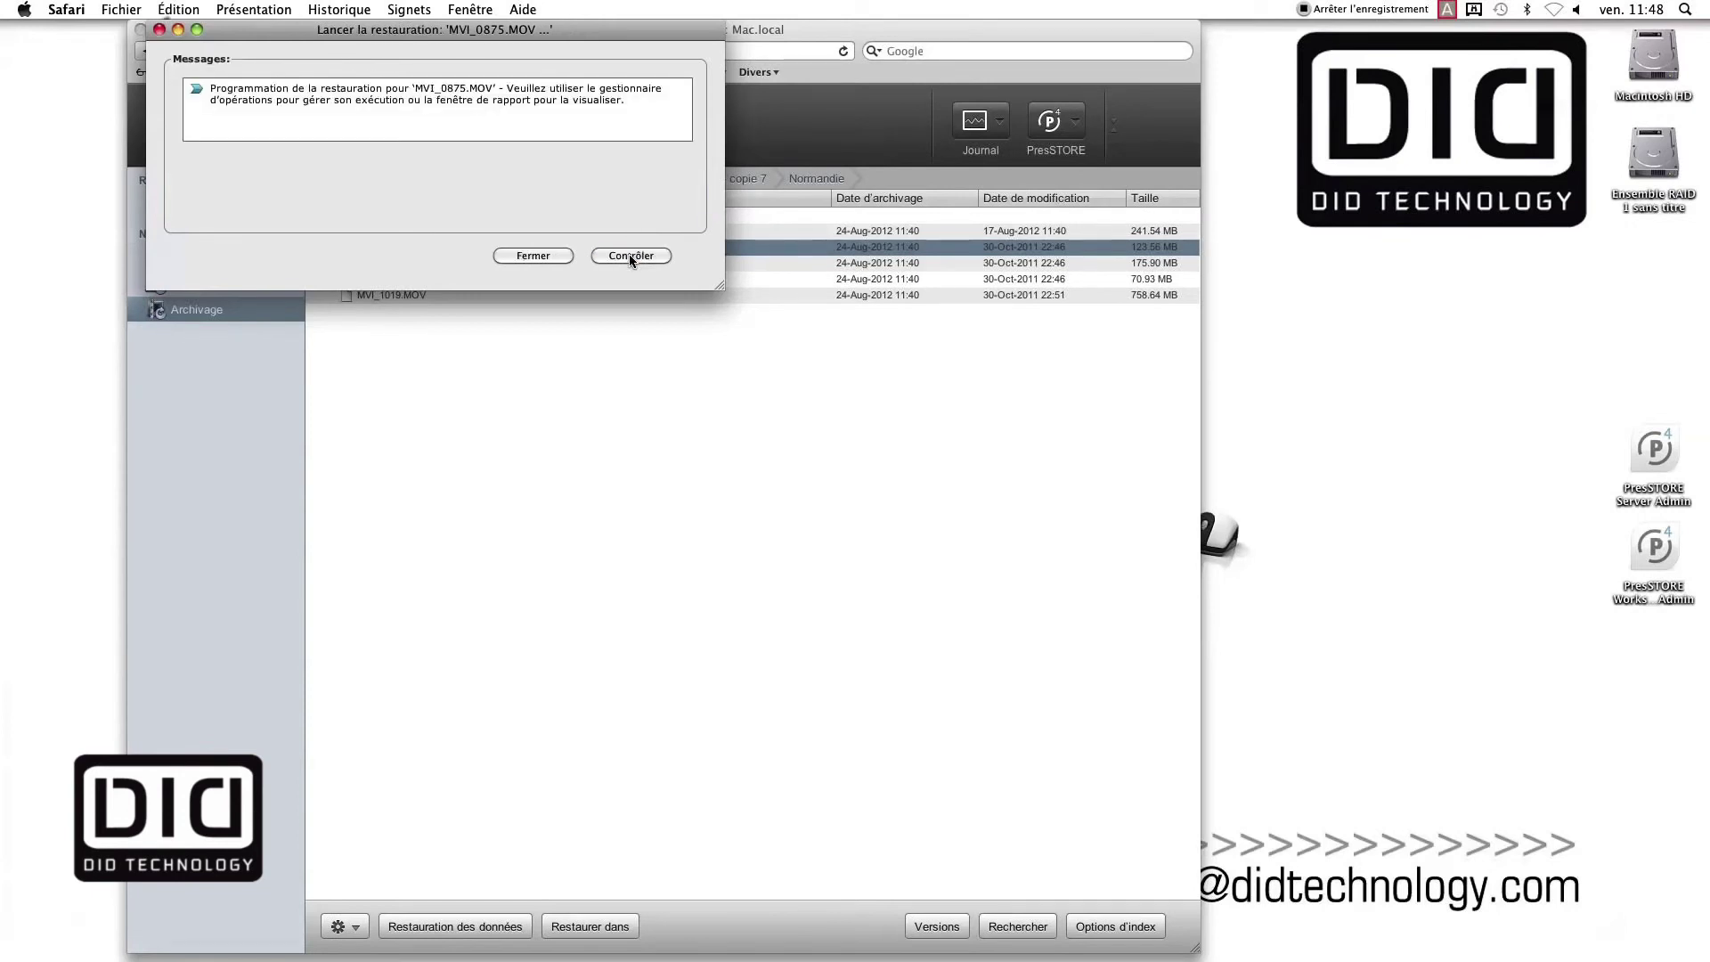
{"action": "left_click", "coordinate": [630, 257]}
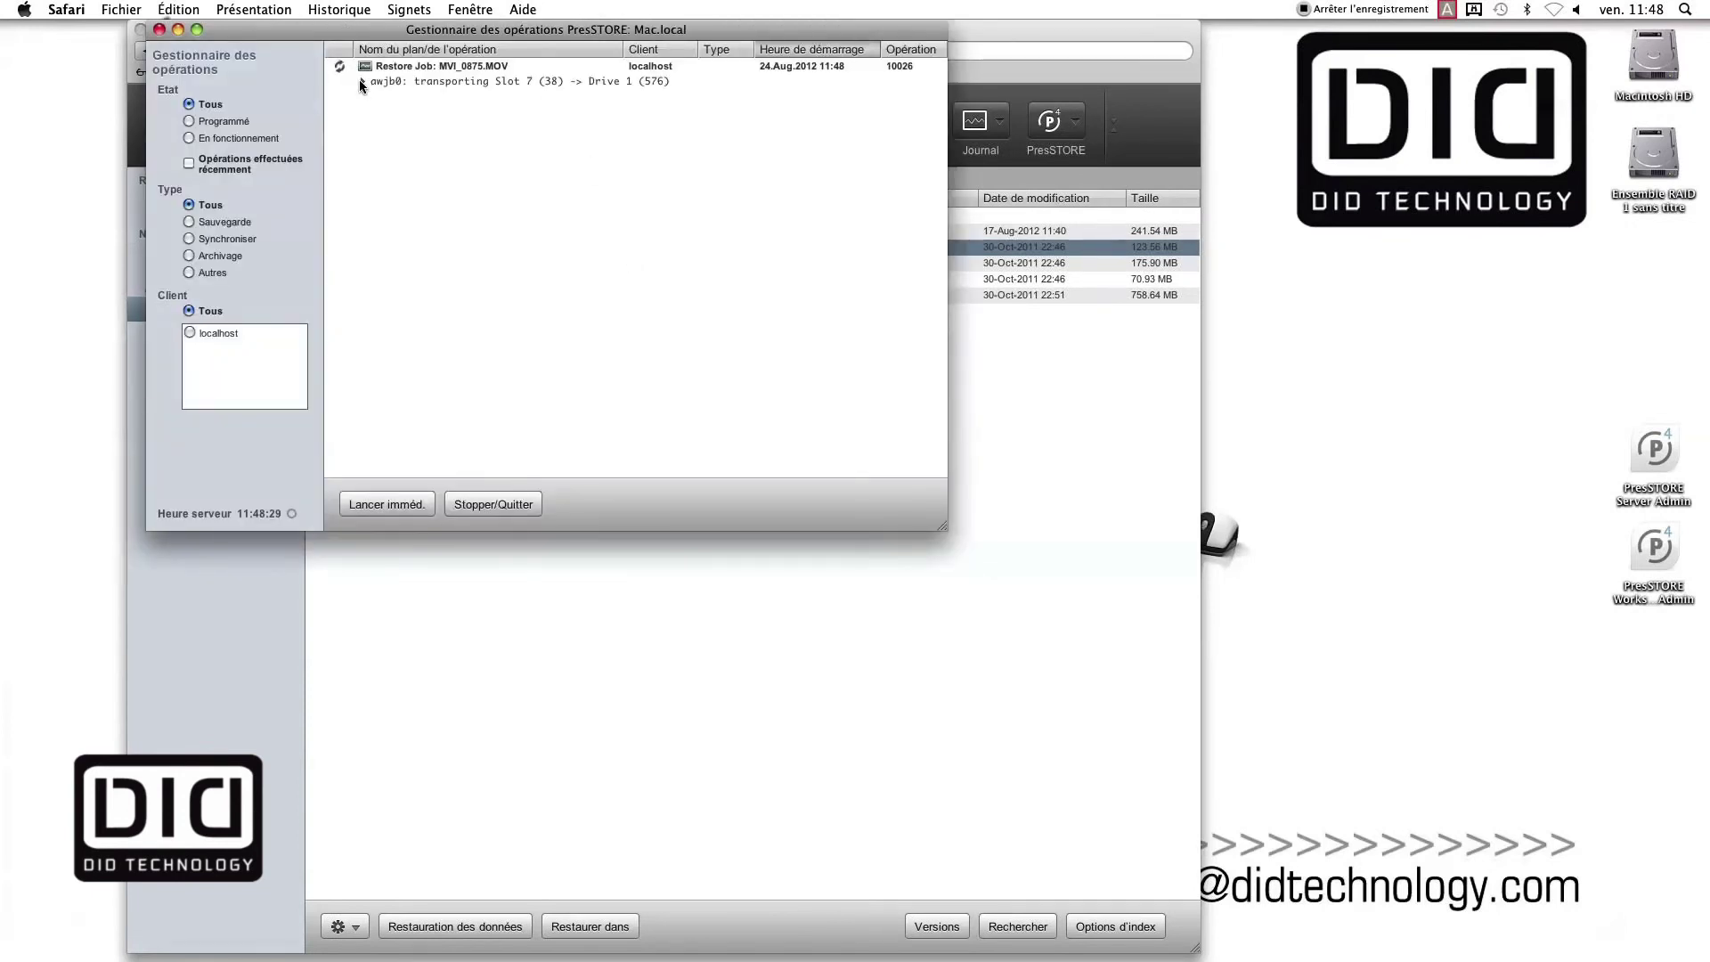
{"action": "left_click", "coordinate": [361, 82]}
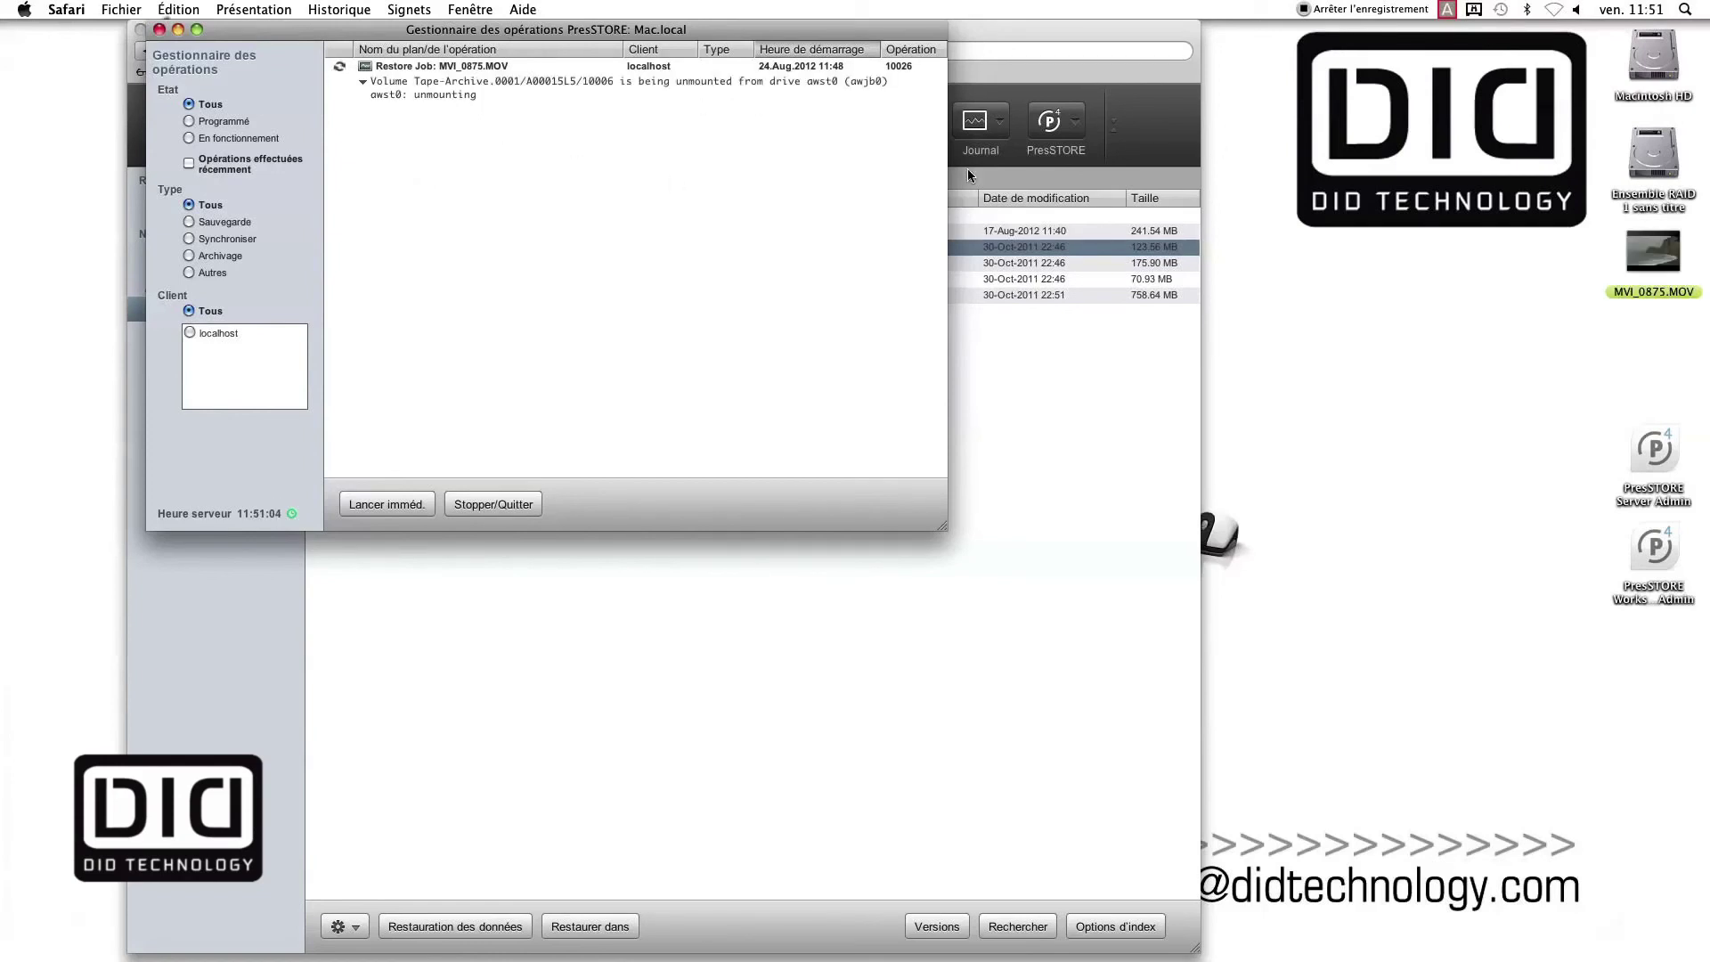
- Preview the restored MVI_0875.MOV from the desktop
{"action": "left_click", "coordinate": [1655, 294]}
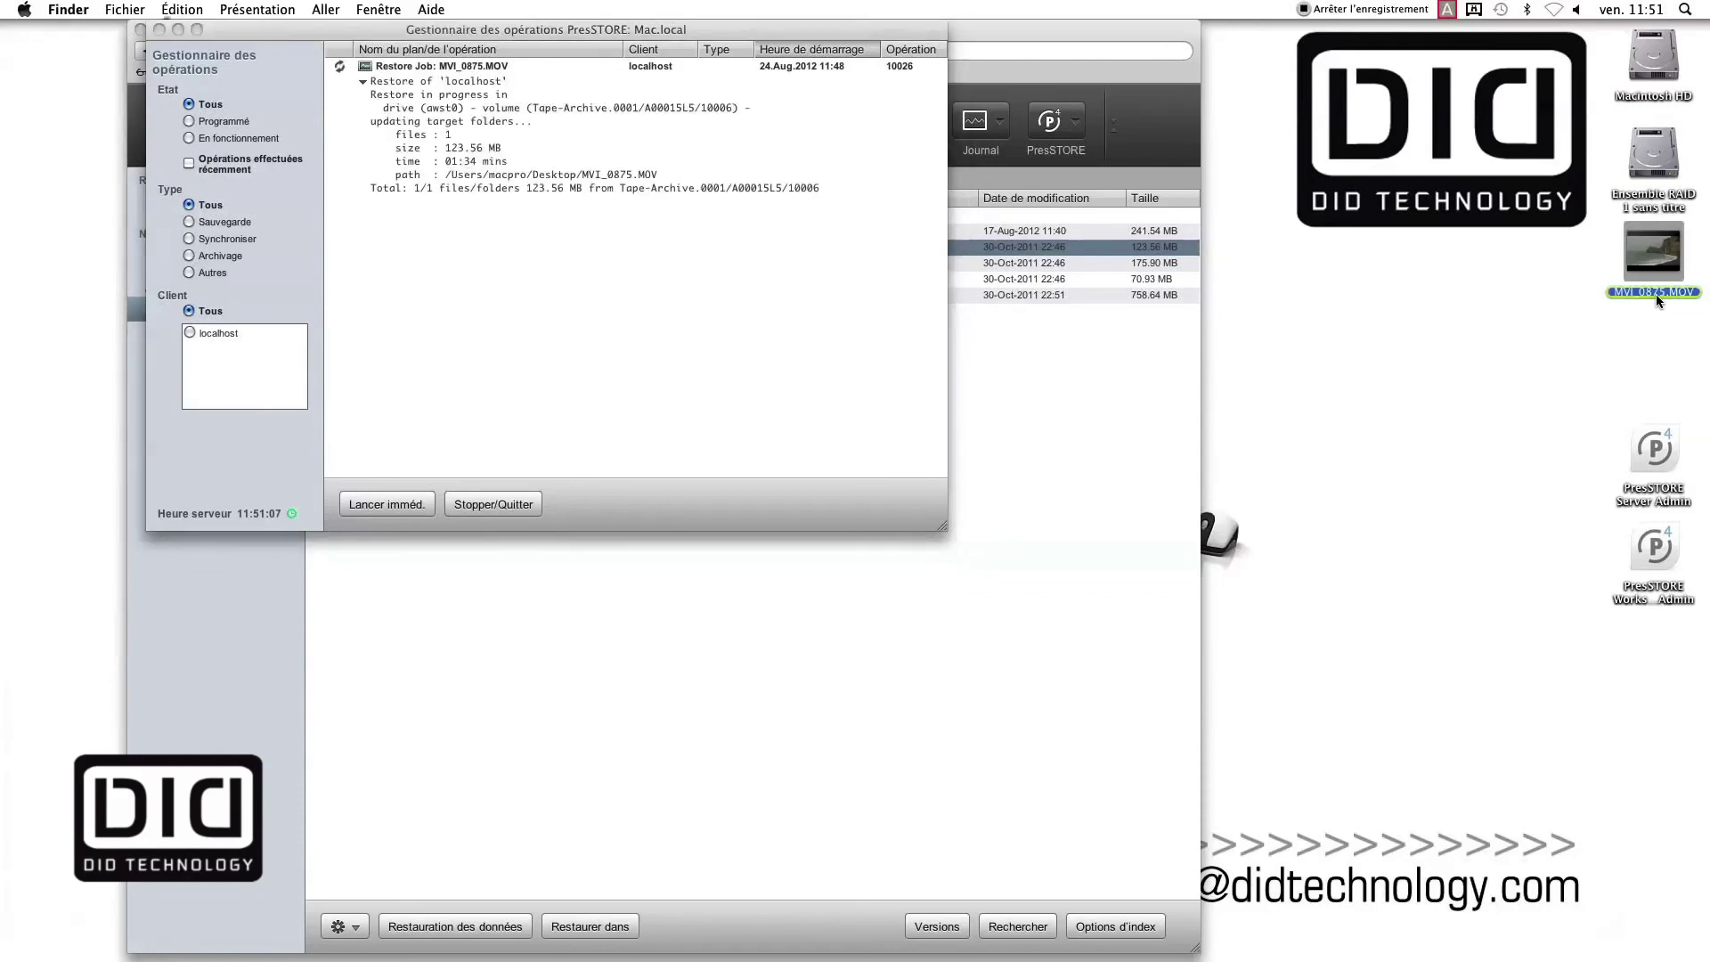
{"action": "key", "text": "space"}
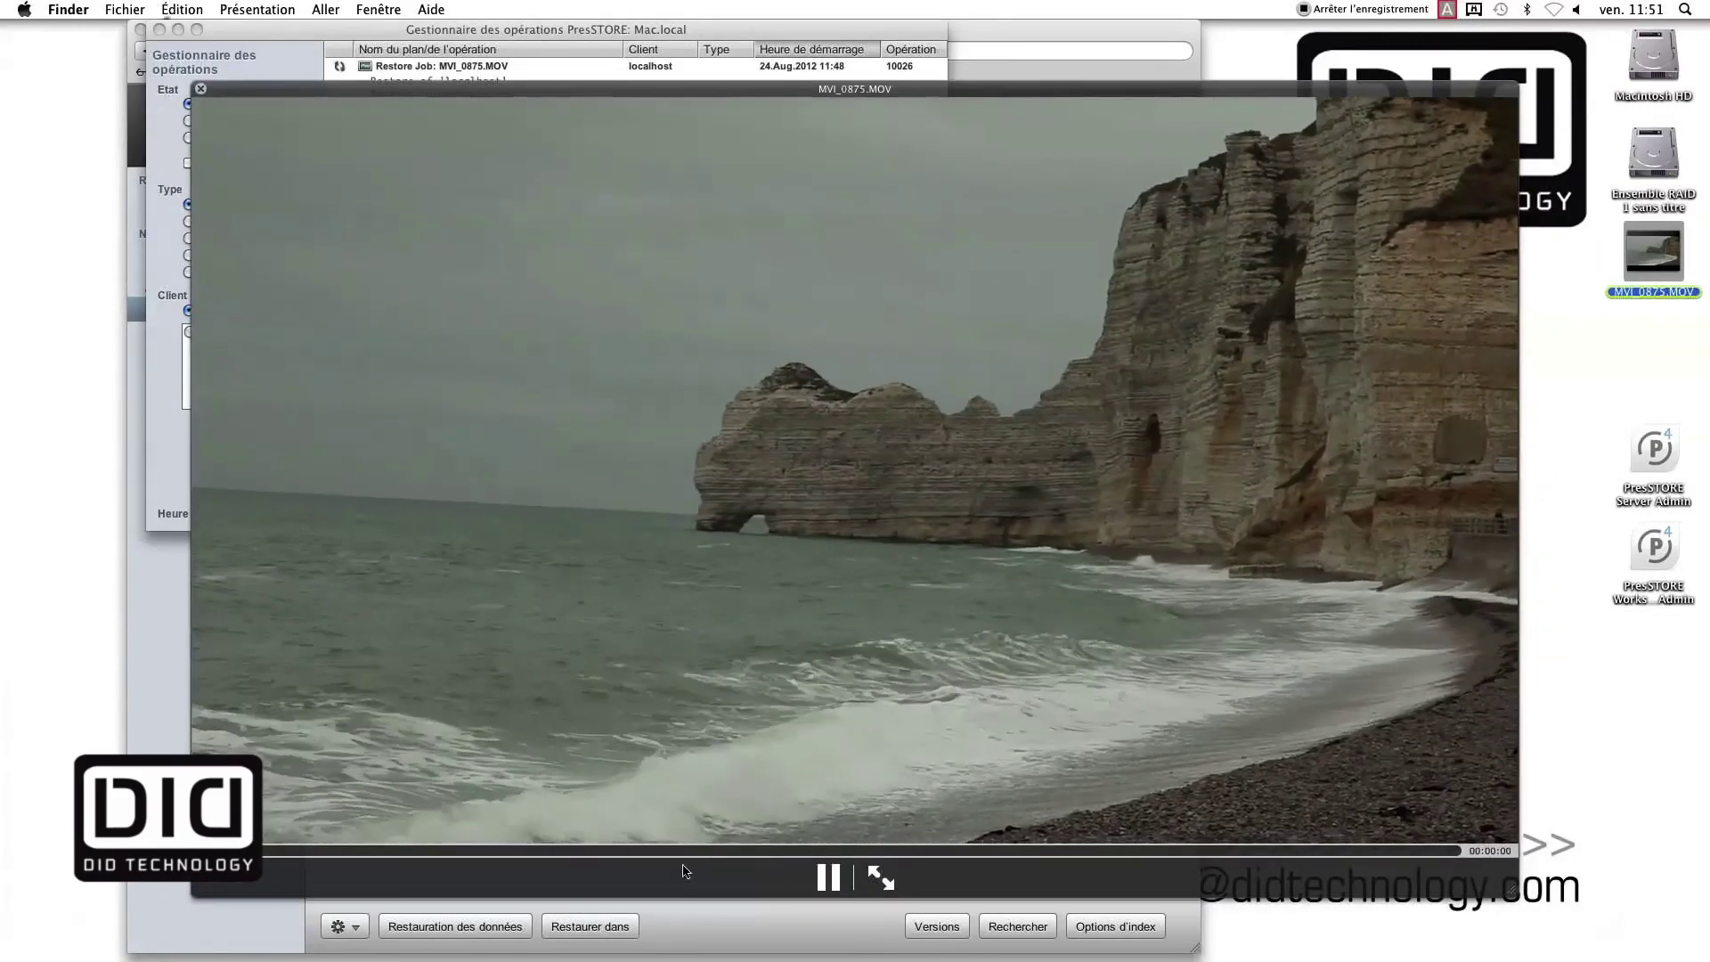